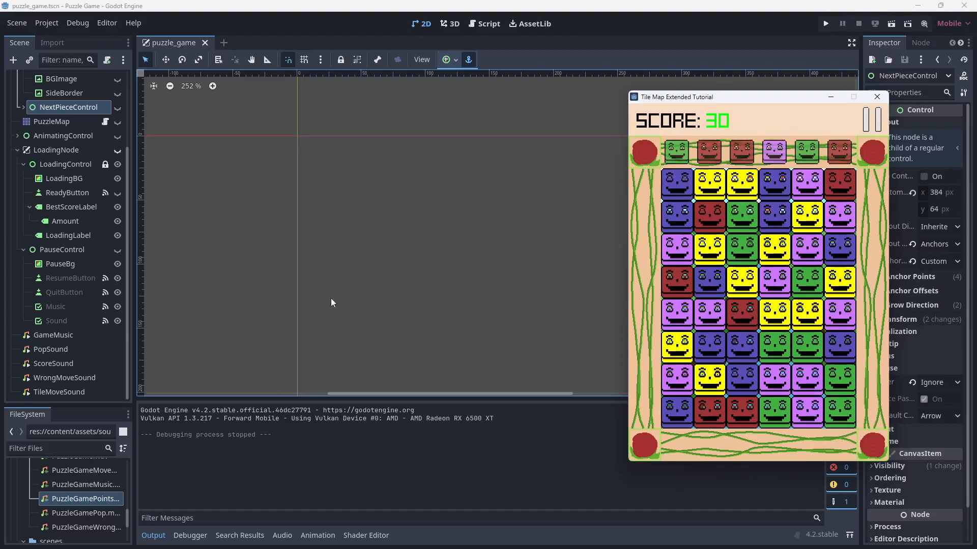
Step: Swap the yellow tile in the second row, fifth column with the purple tile beside it, and close the running game
{"action": "scroll", "coordinate": [78, 233], "scroll_direction": "up", "scroll_amount": 4}
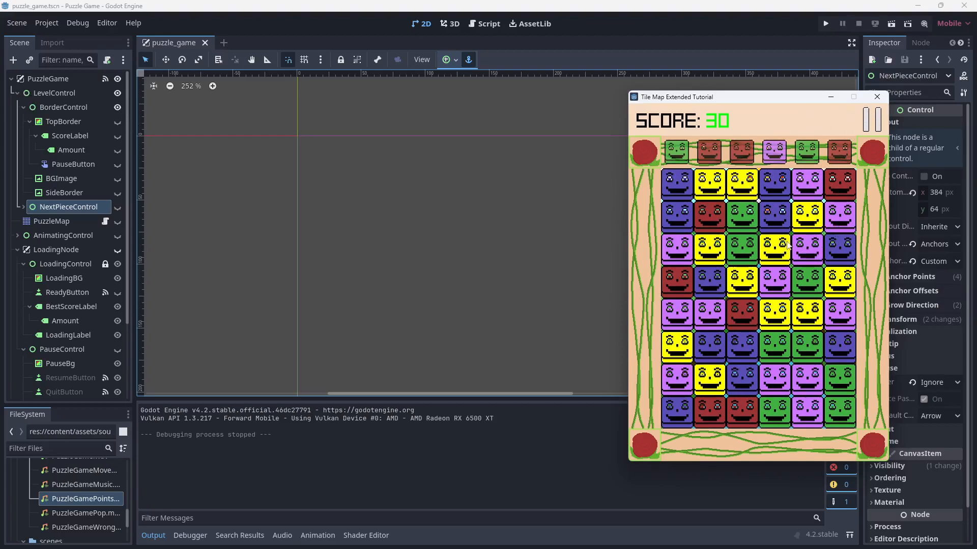
{"action": "left_click_drag", "start_coordinate": [807, 221], "coordinate": [851, 201]}
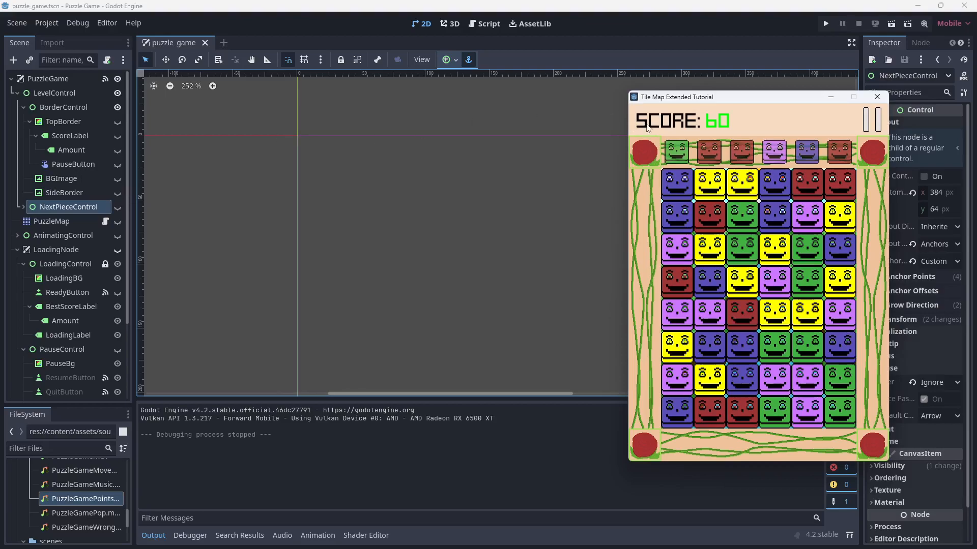
{"action": "left_click", "coordinate": [875, 97]}
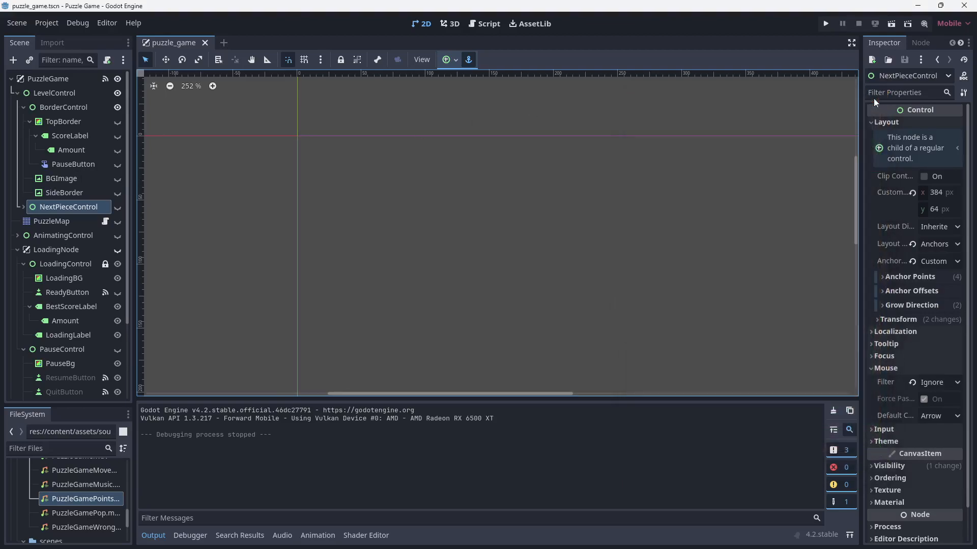
Step: Hide the Output log, frame the game screen outline, and collapse the LevelControl branch of the scene tree
{"action": "left_click", "coordinate": [162, 537]}
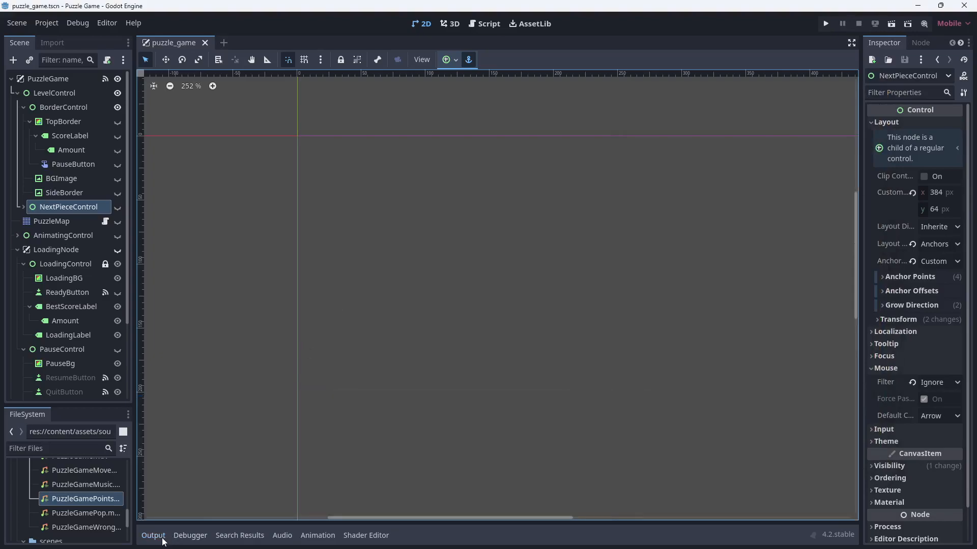
{"action": "scroll", "coordinate": [321, 294], "scroll_direction": "down", "scroll_amount": 10}
{"action": "middle_click_drag", "start_coordinate": [315, 350], "coordinate": [327, 244]}
{"action": "scroll", "coordinate": [327, 242], "scroll_direction": "down", "scroll_amount": 4}
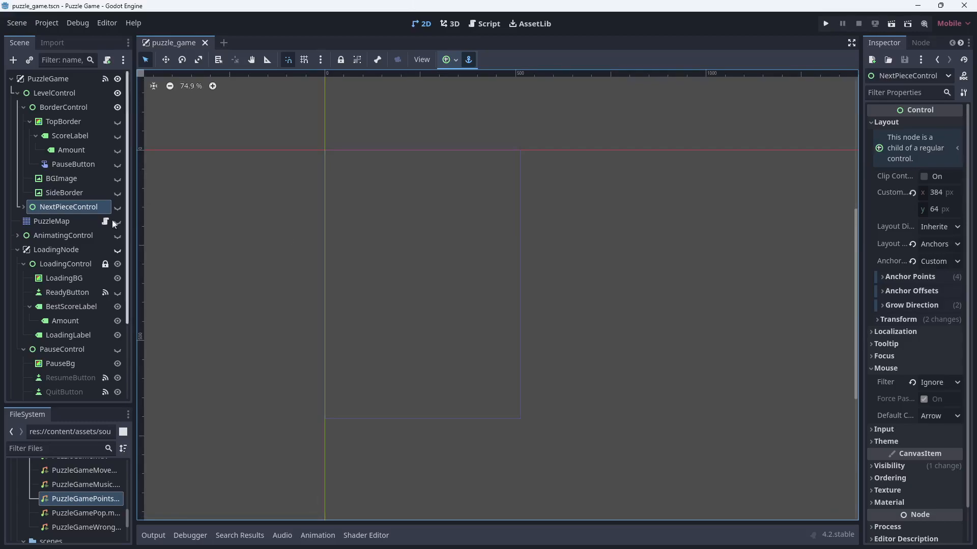
{"action": "left_click", "coordinate": [52, 78]}
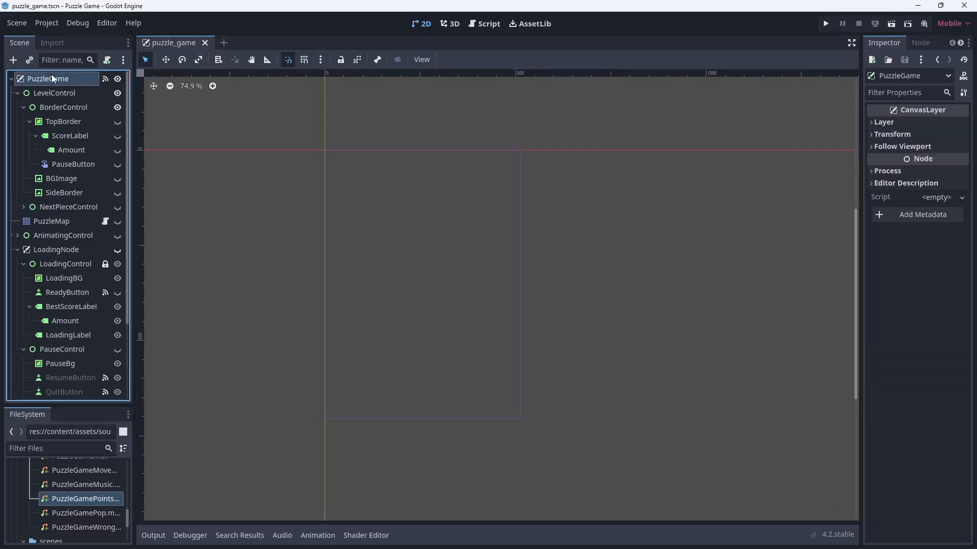
{"action": "left_click", "coordinate": [18, 93]}
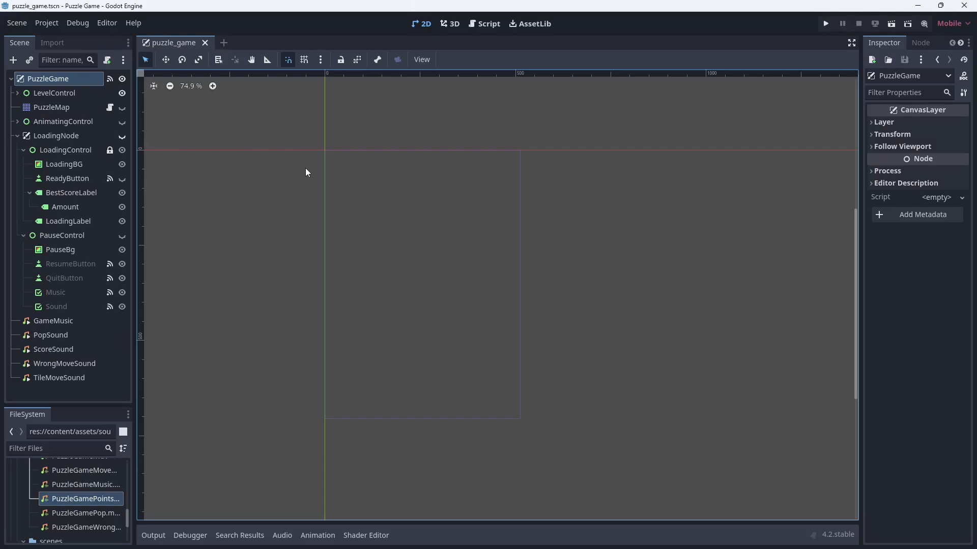
Step: Inspect the LevelControl, LoadingControl and PauseControl nodes, and collapse the LoadingNode branch
{"action": "left_click", "coordinate": [71, 93]}
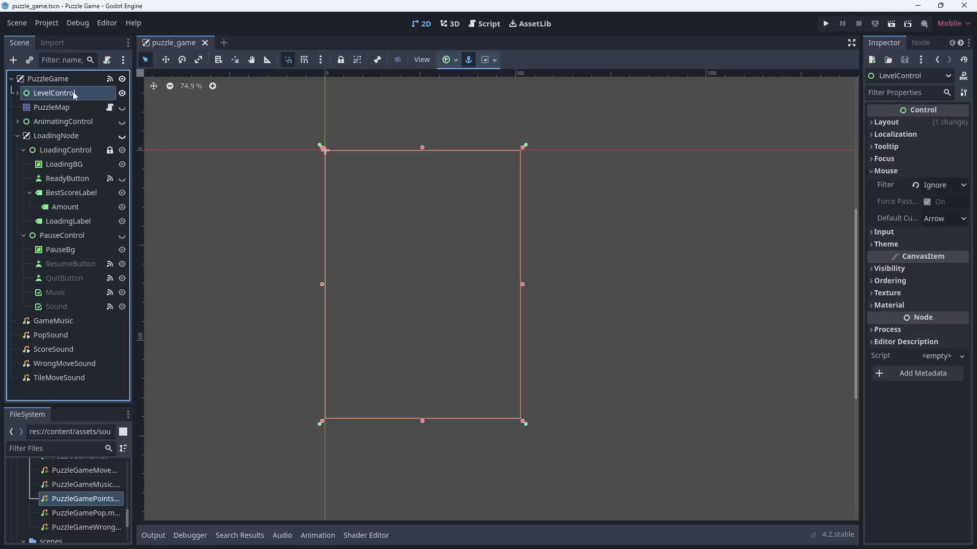
{"action": "left_click", "coordinate": [72, 146]}
{"action": "left_click", "coordinate": [62, 240]}
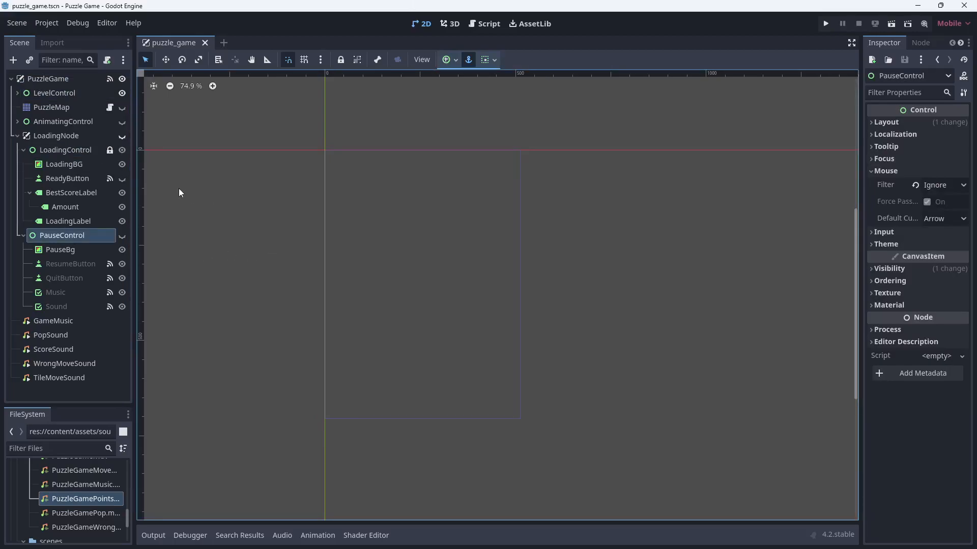
{"action": "left_click", "coordinate": [59, 95]}
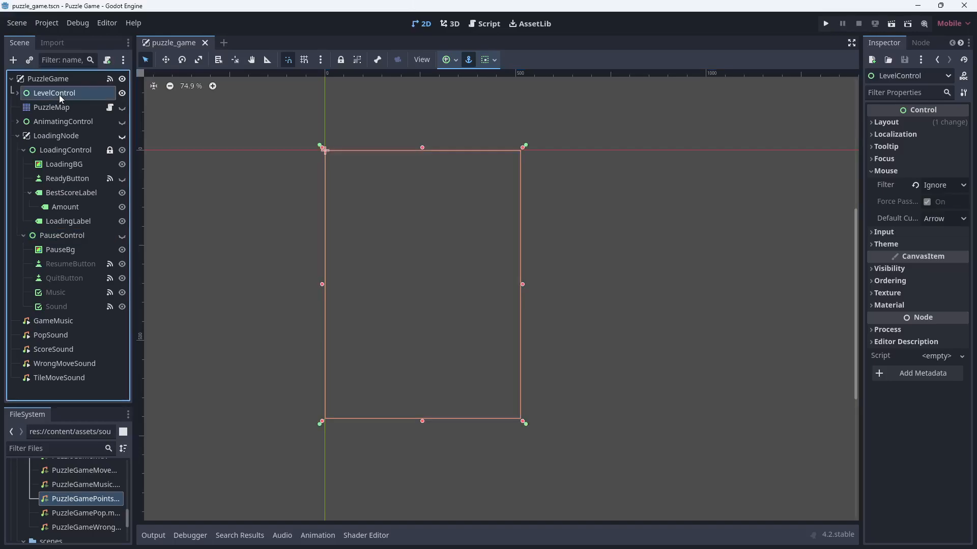
{"action": "left_click", "coordinate": [18, 137]}
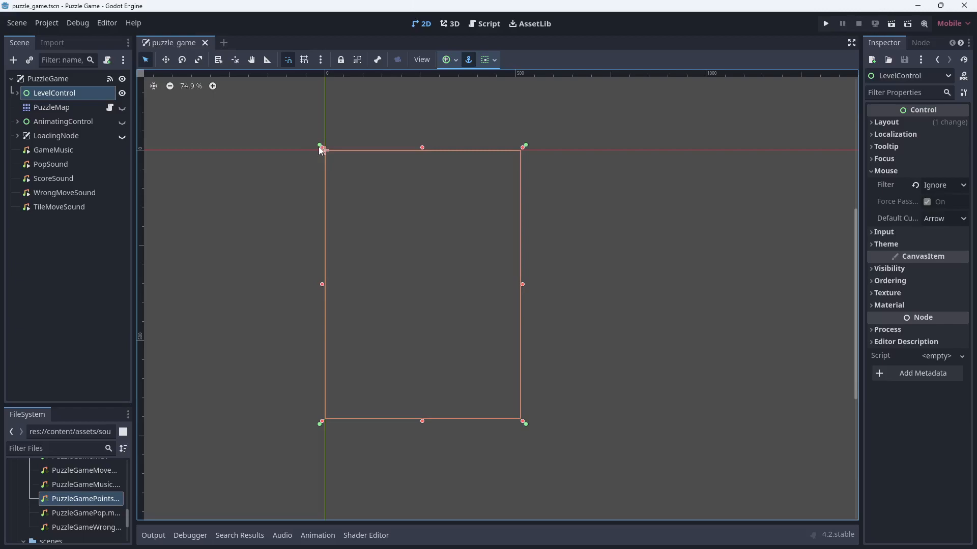
Step: Examine LevelControl's upper-left anchor point at the origin up close
{"action": "scroll", "coordinate": [321, 150], "scroll_direction": "up", "scroll_amount": 10}
{"action": "scroll", "coordinate": [326, 157], "scroll_direction": "up", "scroll_amount": 6}
{"action": "scroll", "coordinate": [430, 203], "scroll_direction": "up", "scroll_amount": 8}
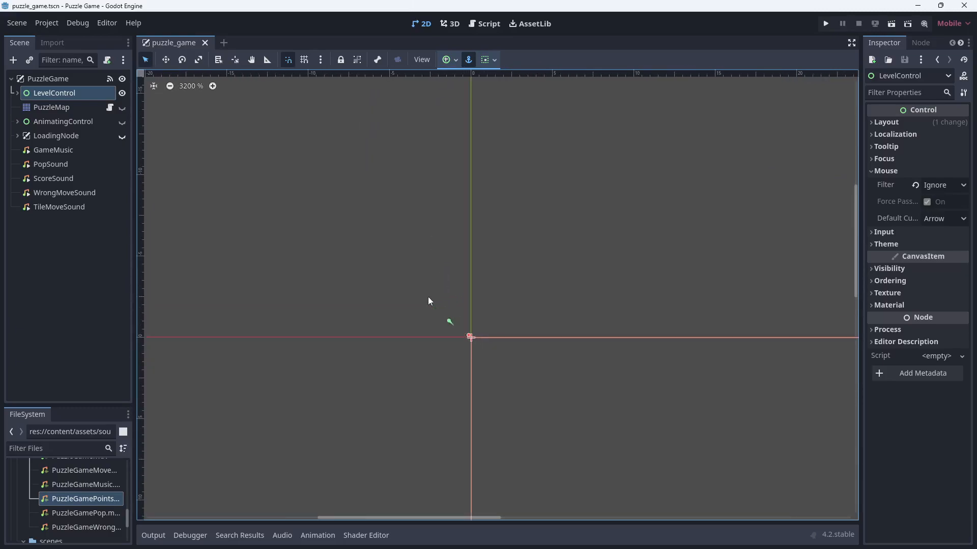
{"action": "left_click", "coordinate": [415, 288]}
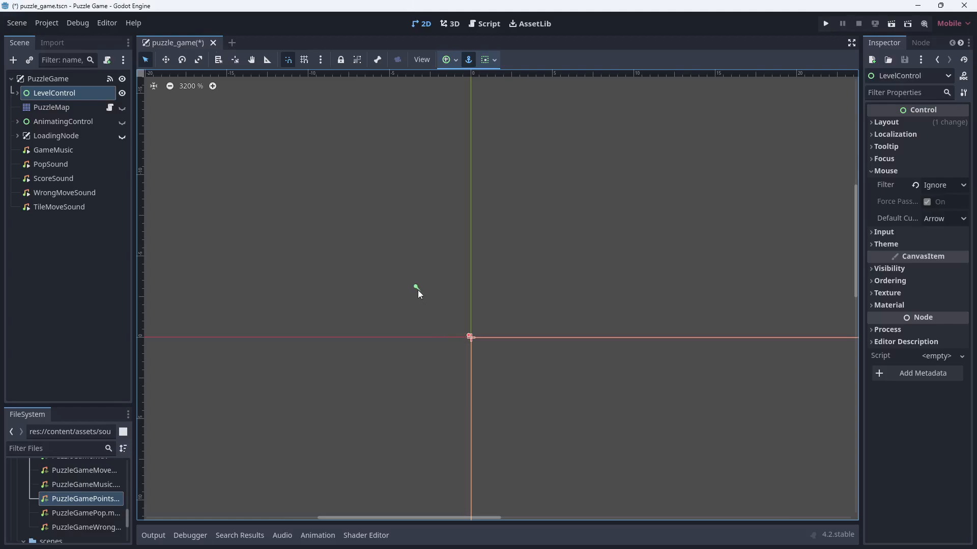
{"action": "scroll", "coordinate": [435, 252], "scroll_direction": "down", "scroll_amount": 4}
{"action": "scroll", "coordinate": [432, 261], "scroll_direction": "down", "scroll_amount": 8}
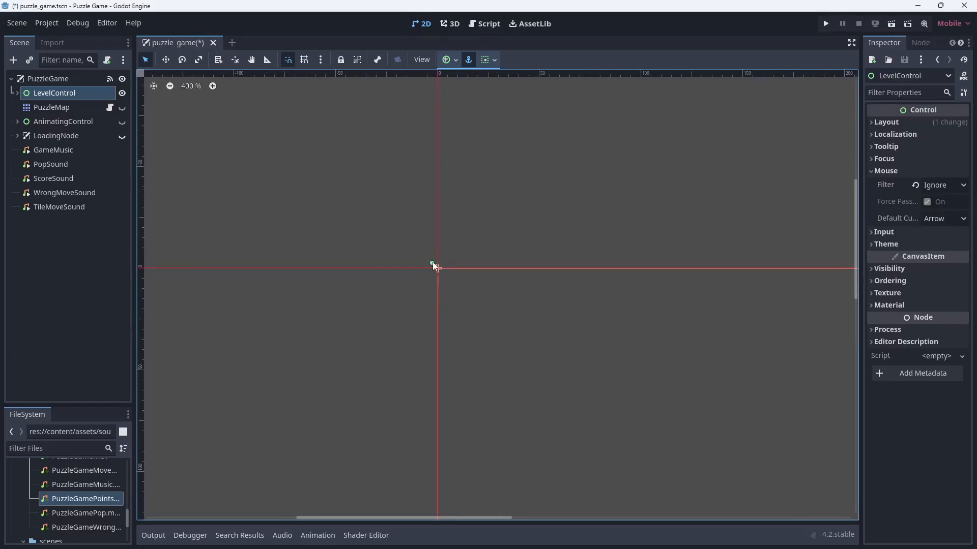
{"action": "scroll", "coordinate": [433, 284], "scroll_direction": "down", "scroll_amount": 2}
{"action": "scroll", "coordinate": [386, 374], "scroll_direction": "down", "scroll_amount": 2}
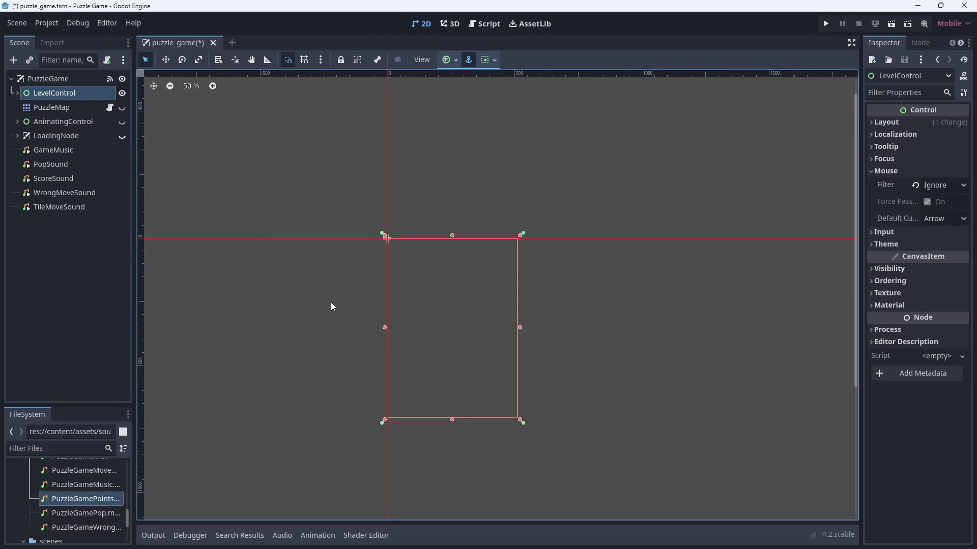
Step: Lock the BorderControl node and try moving it in the 2D viewport
{"action": "mouse_move", "coordinate": [462, 320]}
{"action": "left_mouse_down"}
{"action": "mouse_move", "coordinate": [462, 356]}
{"action": "mouse_move", "coordinate": [551, 377]}
{"action": "mouse_move", "coordinate": [584, 349]}
{"action": "mouse_move", "coordinate": [620, 396]}
{"action": "mouse_move", "coordinate": [628, 356]}
{"action": "mouse_move", "coordinate": [552, 323]}
{"action": "mouse_move", "coordinate": [409, 323]}
{"action": "mouse_move", "coordinate": [459, 312]}
{"action": "left_mouse_up"}
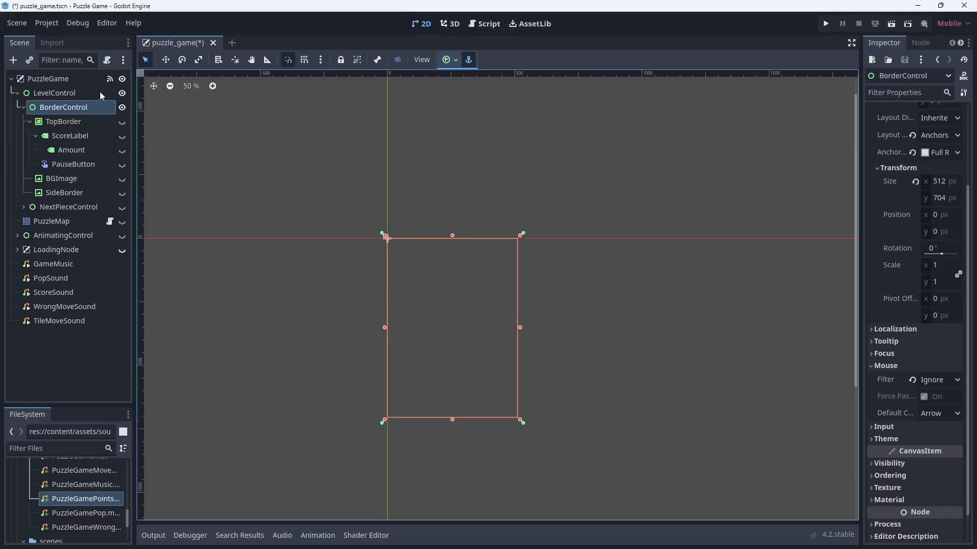
{"action": "left_click", "coordinate": [340, 61]}
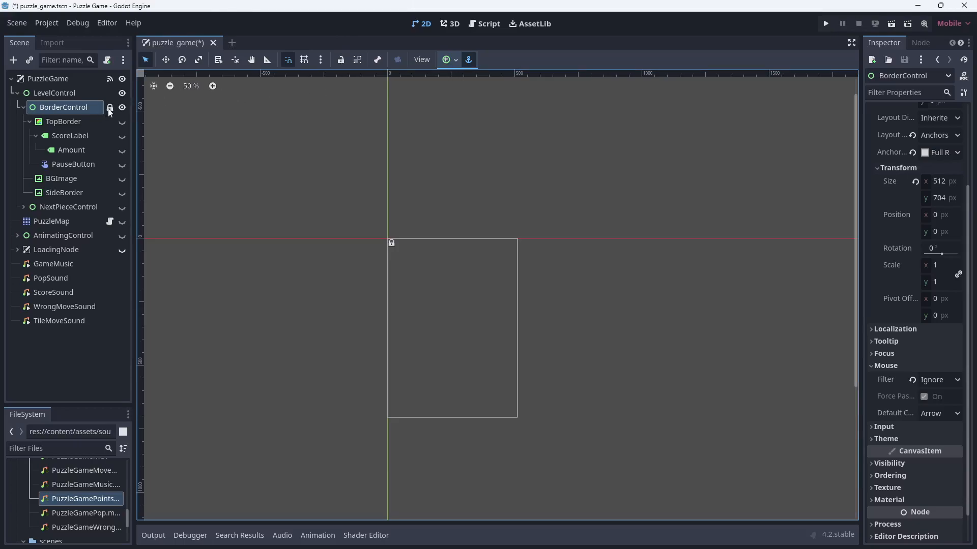
{"action": "left_click", "coordinate": [467, 307]}
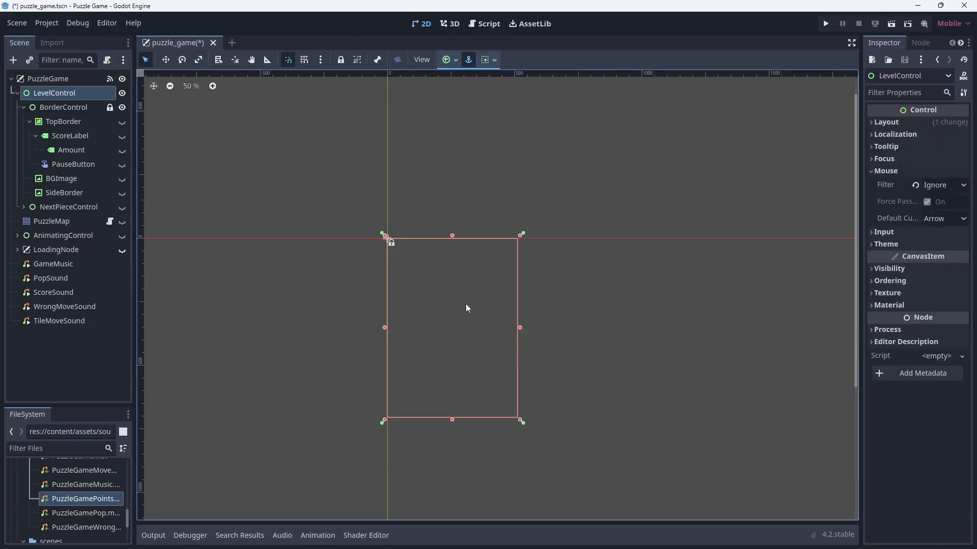
{"action": "left_click_drag", "start_coordinate": [464, 301], "coordinate": [499, 283]}
Step: Unlock the BorderControl node, try moving it in the 2D viewport, and undo the move
{"action": "left_click", "coordinate": [53, 107]}
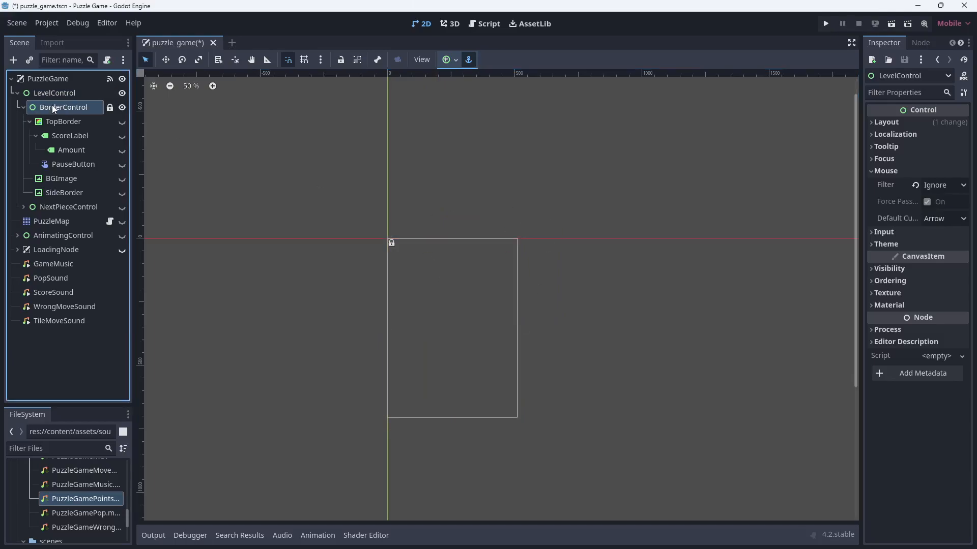
{"action": "left_click", "coordinate": [110, 106]}
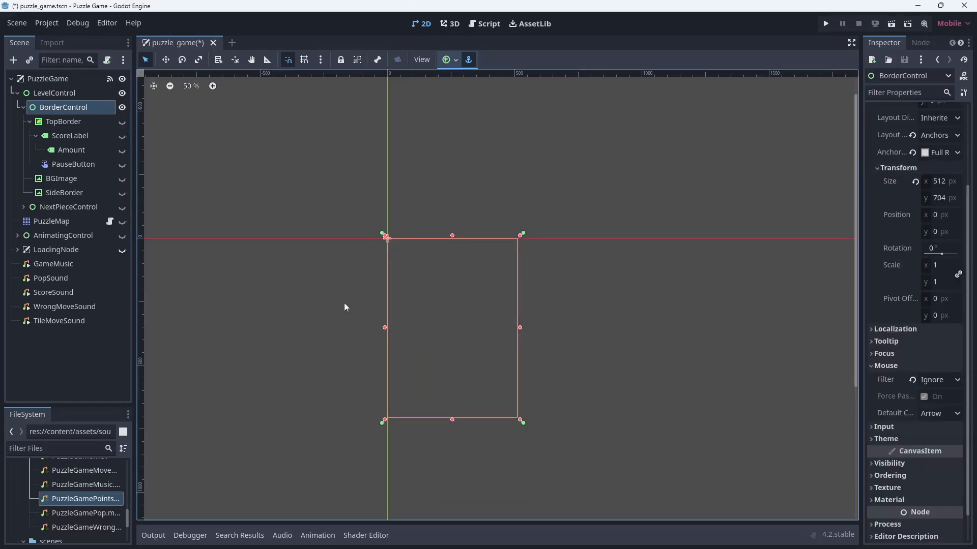
{"action": "left_click_drag", "start_coordinate": [424, 288], "coordinate": [446, 343]}
{"action": "key", "text": "ctrl+z"}
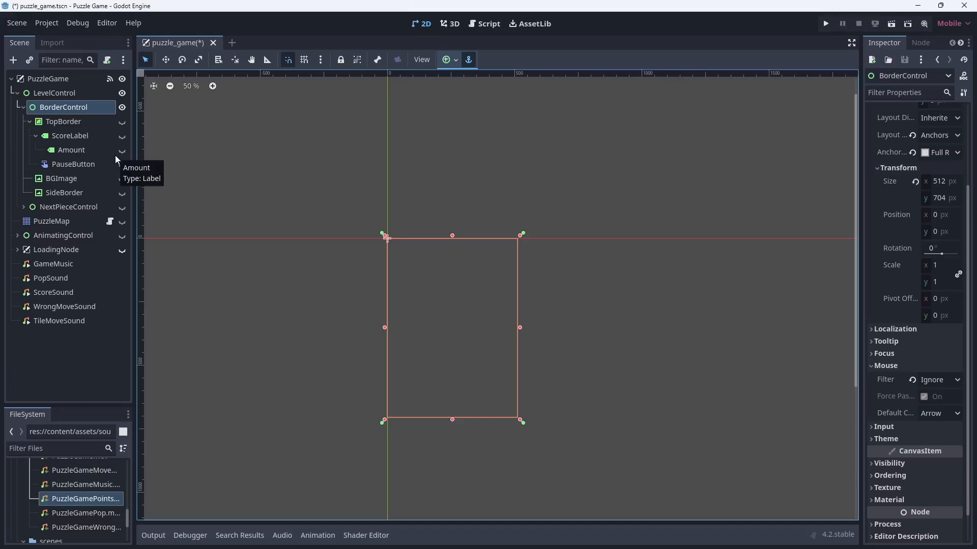
Step: Make the TopBorder rectangle visible, try stretching it down past the game screen's lower edge, and undo the resize
{"action": "left_click", "coordinate": [84, 145]}
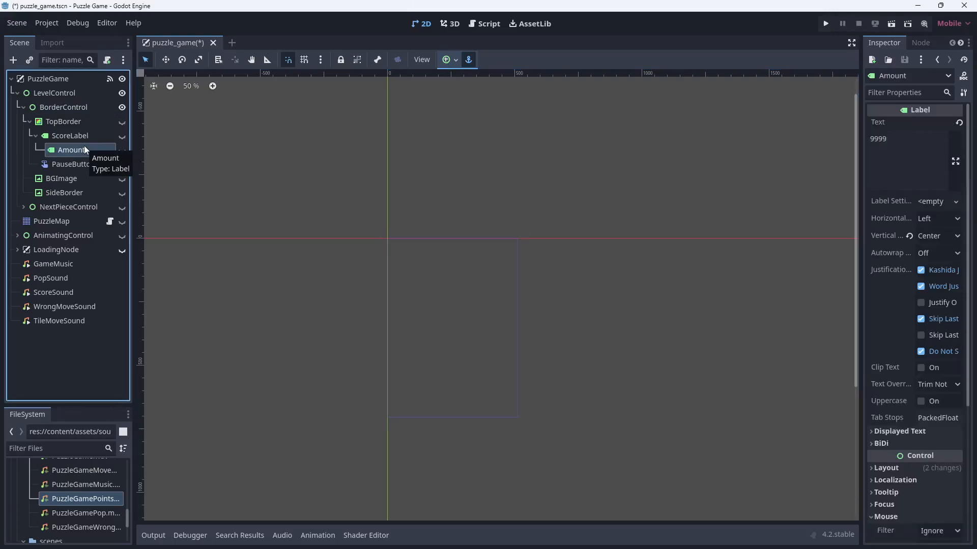
{"action": "left_click", "coordinate": [65, 120]}
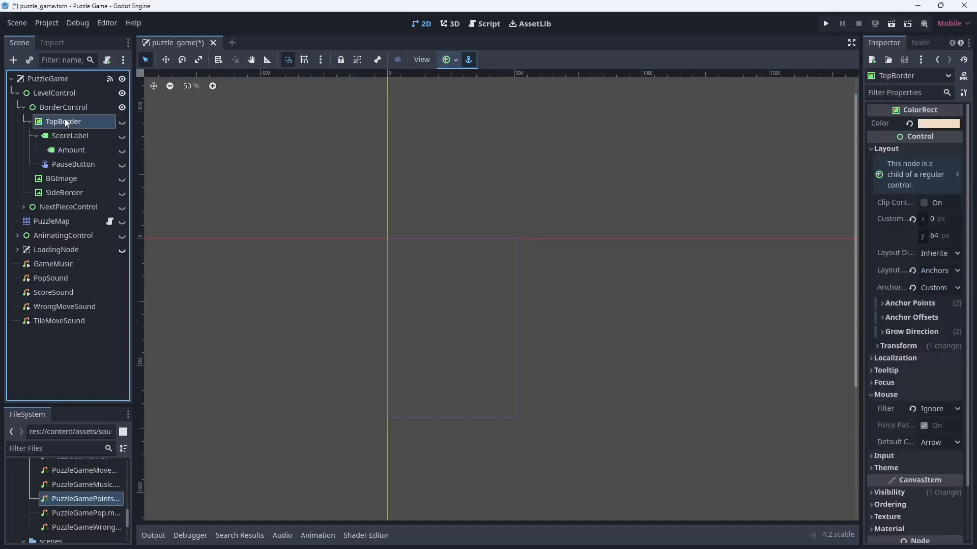
{"action": "left_click", "coordinate": [122, 122]}
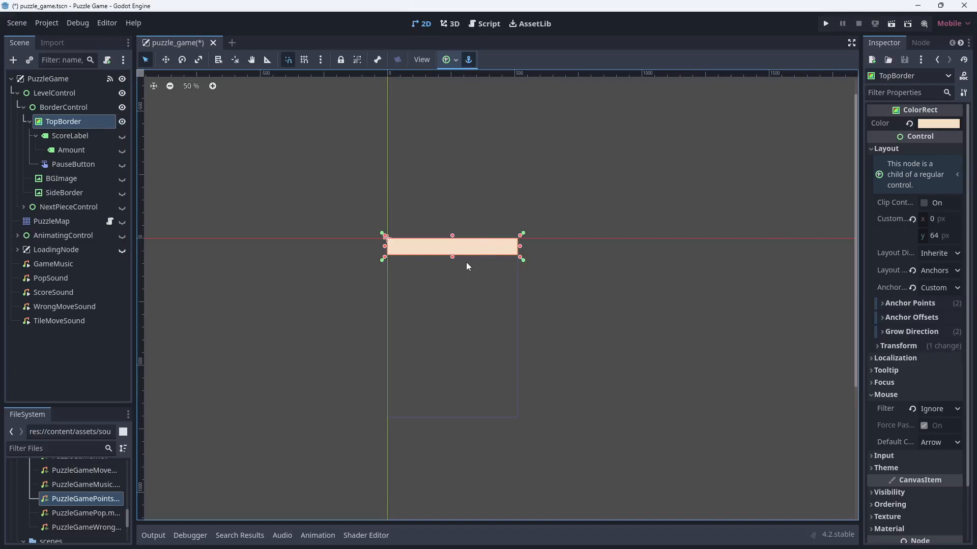
{"action": "left_click_drag", "start_coordinate": [451, 256], "coordinate": [442, 471]}
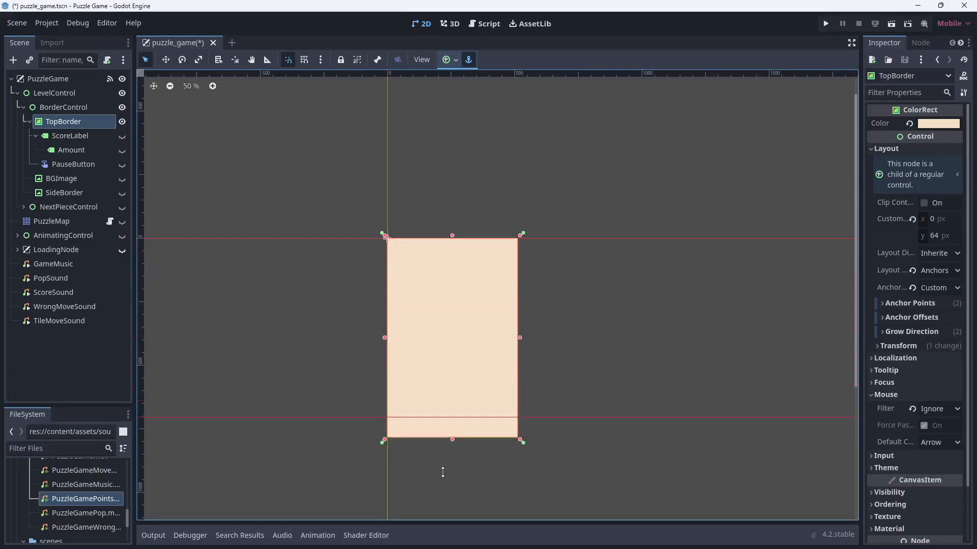
{"action": "key", "text": "ctrl+z"}
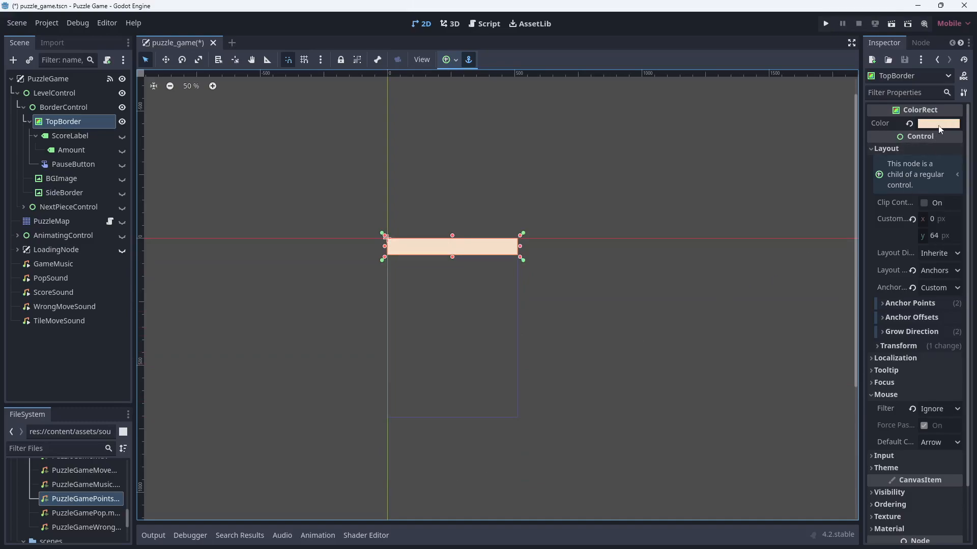
Step: Review TopBorder's transform and mouse filter properties, and collapse its Mouse and Layout sections
{"action": "scroll", "coordinate": [922, 194], "scroll_direction": "down", "scroll_amount": 2}
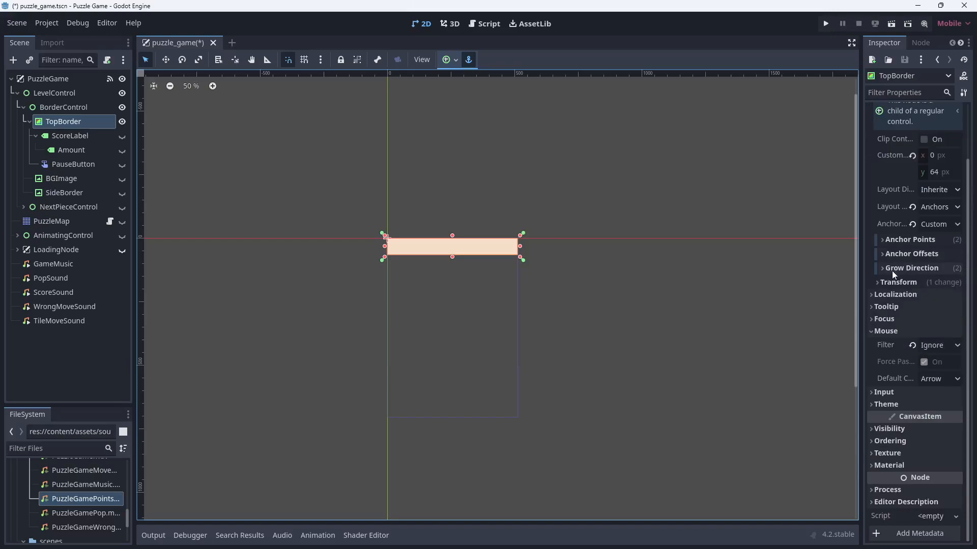
{"action": "left_click", "coordinate": [881, 282]}
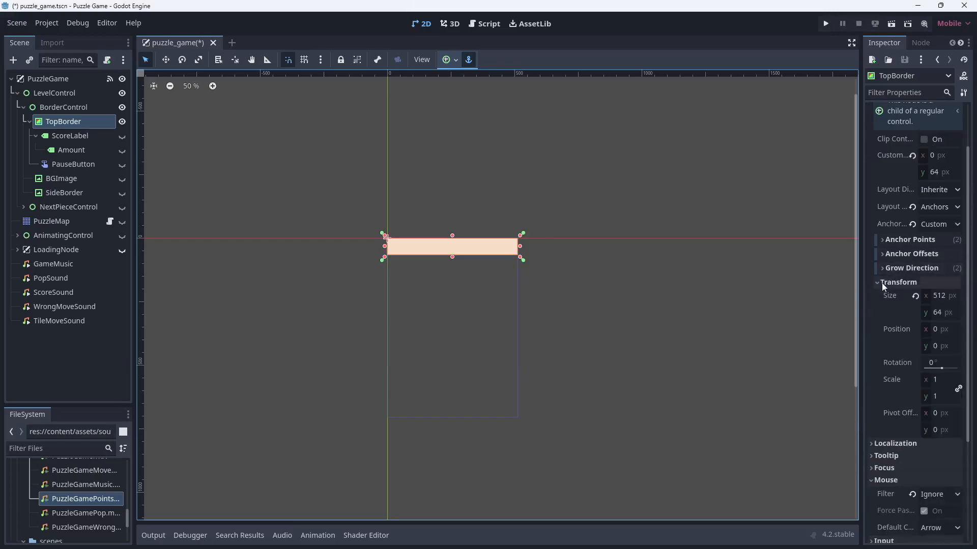
{"action": "left_click", "coordinate": [881, 283]}
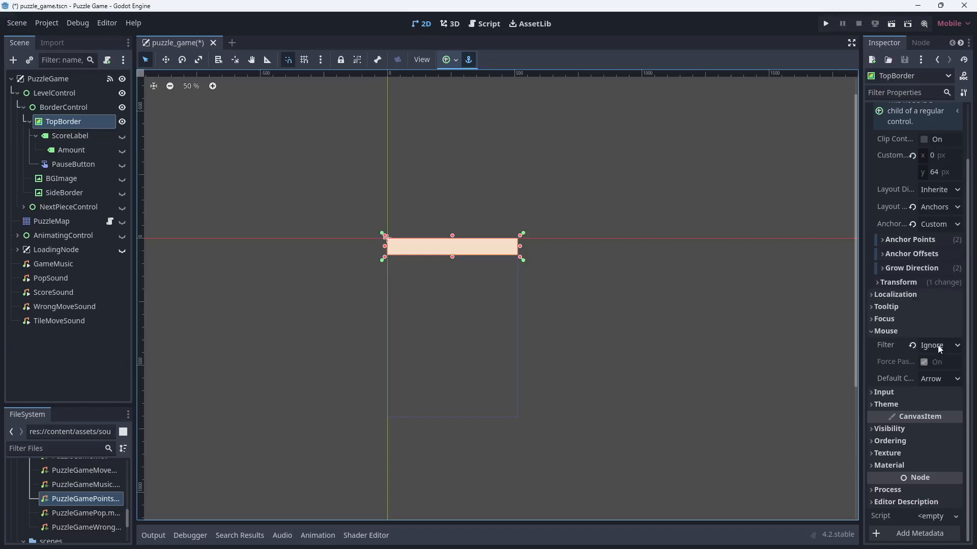
{"action": "left_click", "coordinate": [872, 333]}
{"action": "scroll", "coordinate": [878, 388], "scroll_direction": "up", "scroll_amount": 1}
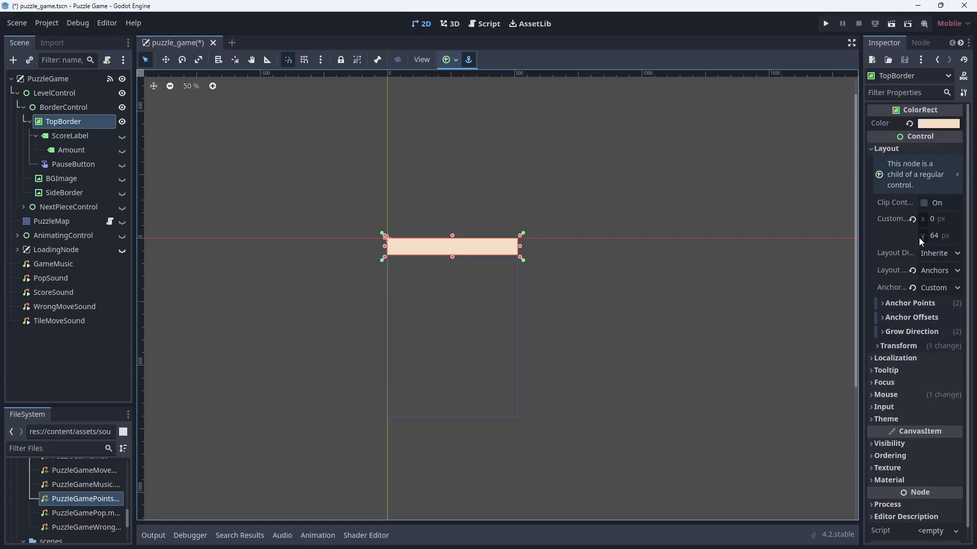
{"action": "left_click", "coordinate": [886, 148]}
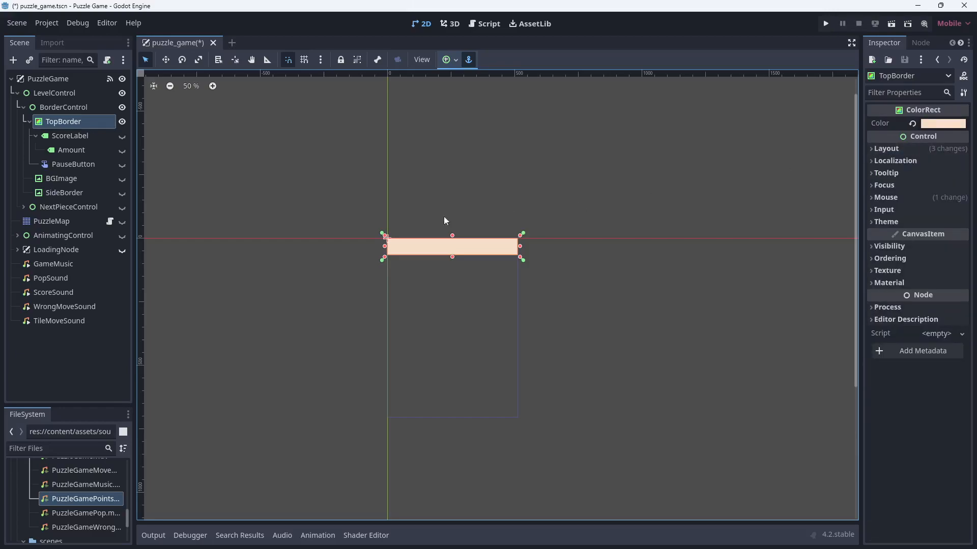
Step: Make ScoreLabel and its Amount label visible, and select the Amount label
{"action": "left_click", "coordinate": [122, 137]}
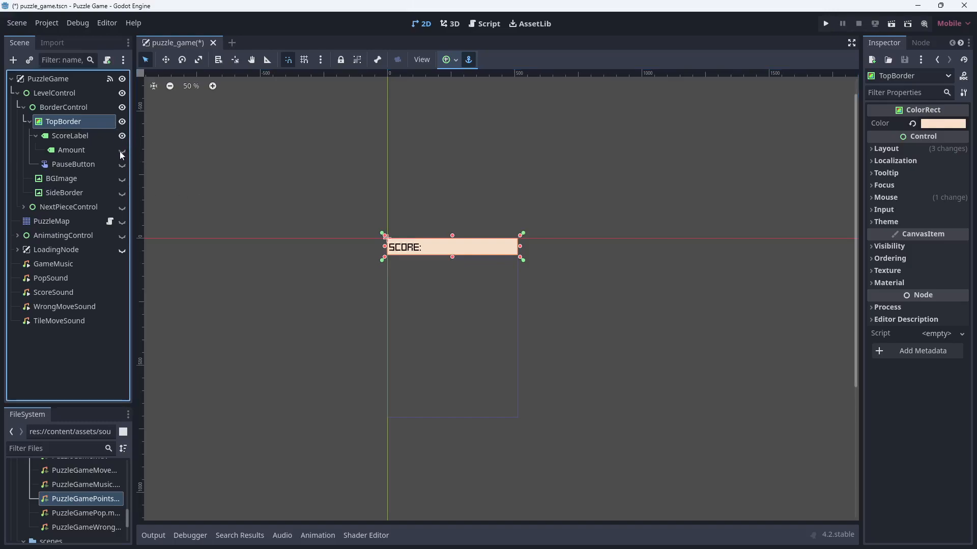
{"action": "left_click", "coordinate": [122, 150]}
{"action": "left_click", "coordinate": [73, 149]}
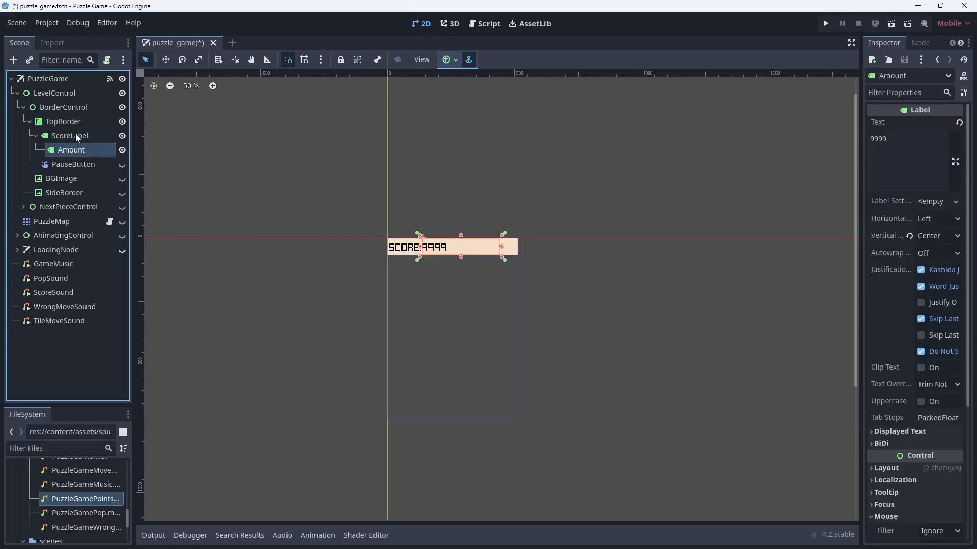
Step: Try the Center and Right horizontal alignments on the Amount label, and reset the alignment to its default
{"action": "scroll", "coordinate": [360, 216], "scroll_direction": "up", "scroll_amount": 8}
{"action": "middle_click_drag", "start_coordinate": [389, 239], "coordinate": [313, 208]}
{"action": "scroll", "coordinate": [300, 261], "scroll_direction": "up", "scroll_amount": 2}
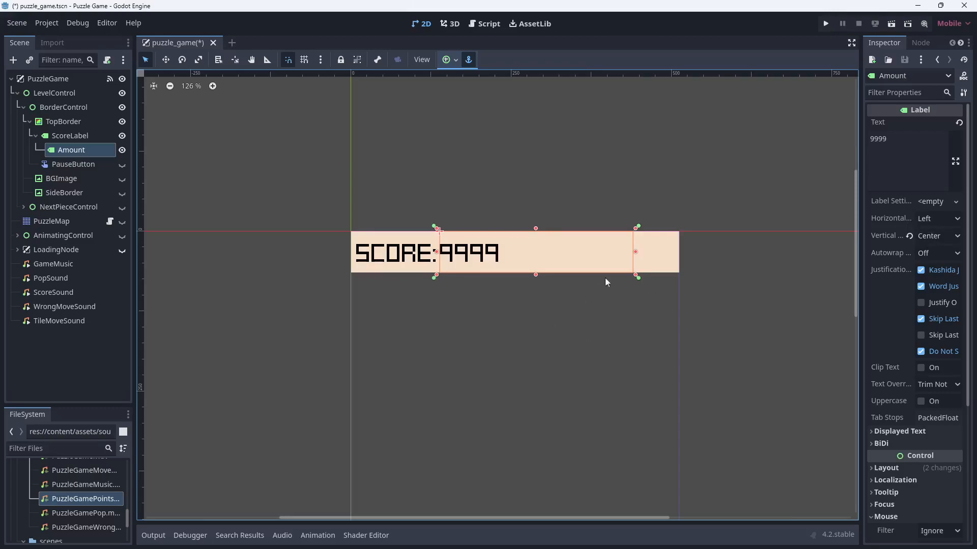
{"action": "mouse_move", "coordinate": [636, 251]}
{"action": "left_mouse_down"}
{"action": "mouse_move", "coordinate": [618, 257]}
{"action": "mouse_move", "coordinate": [630, 265]}
{"action": "left_mouse_up"}
{"action": "left_click", "coordinate": [935, 219]}
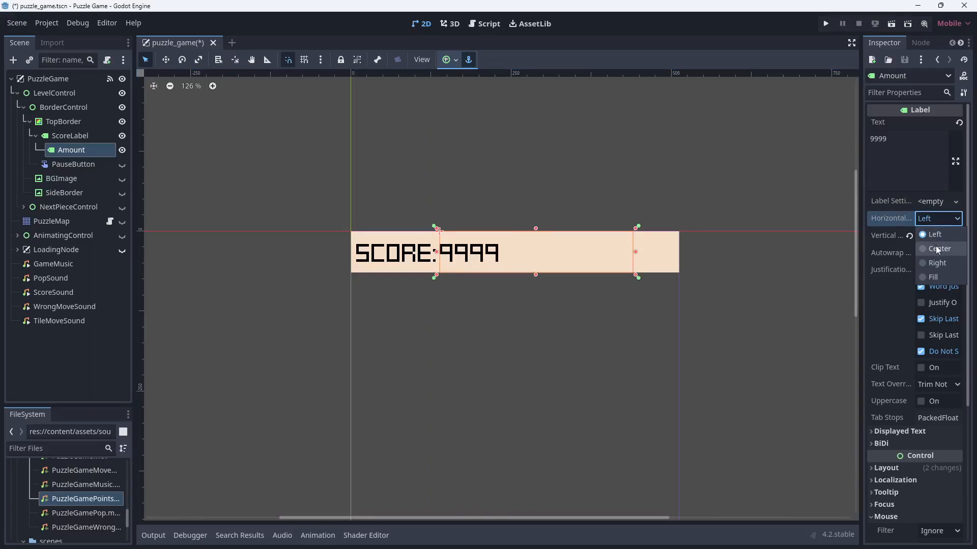
{"action": "left_click", "coordinate": [936, 245]}
{"action": "left_click", "coordinate": [936, 219]}
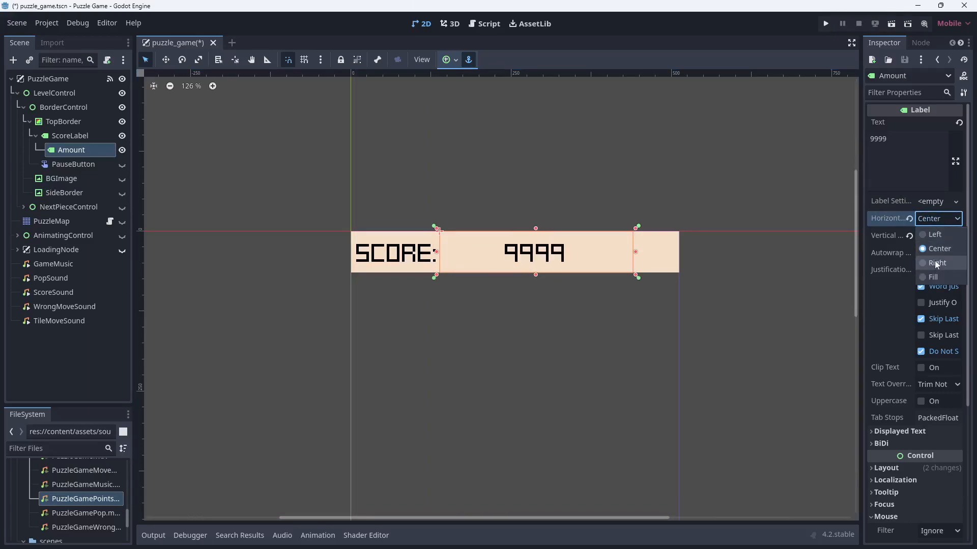
{"action": "left_click", "coordinate": [935, 261]}
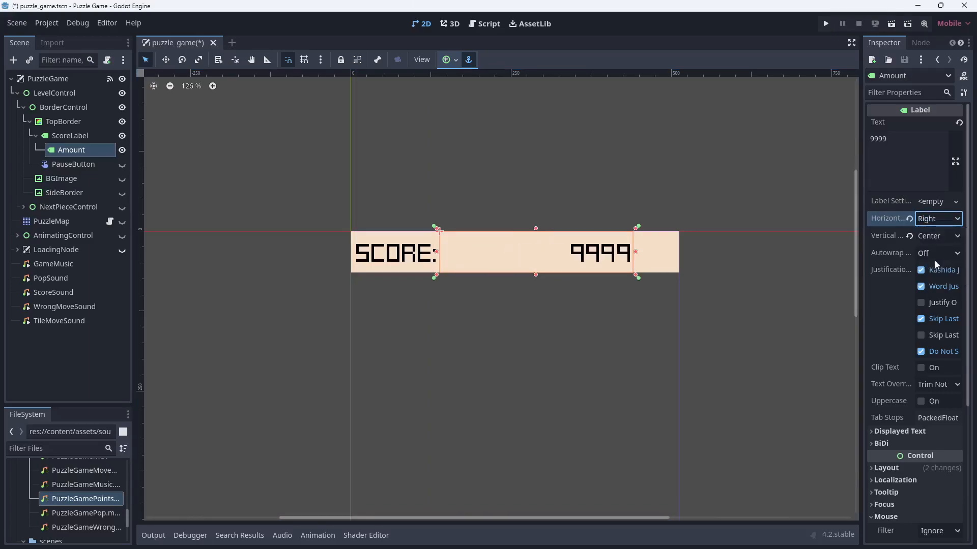
{"action": "left_click", "coordinate": [910, 219]}
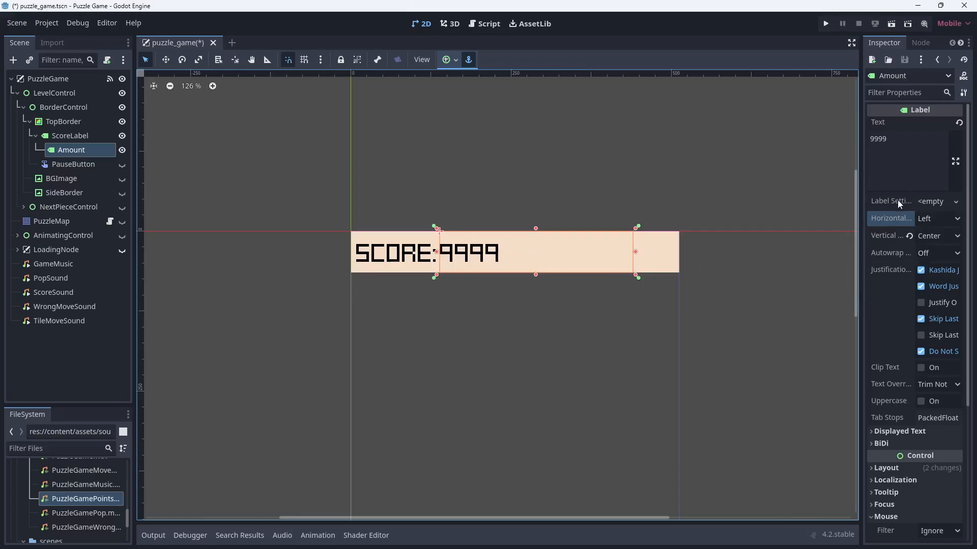
Step: Quick-load Kenney Pixel Square.ttf as the font in ScoreLabel's label settings
{"action": "left_click", "coordinate": [83, 140]}
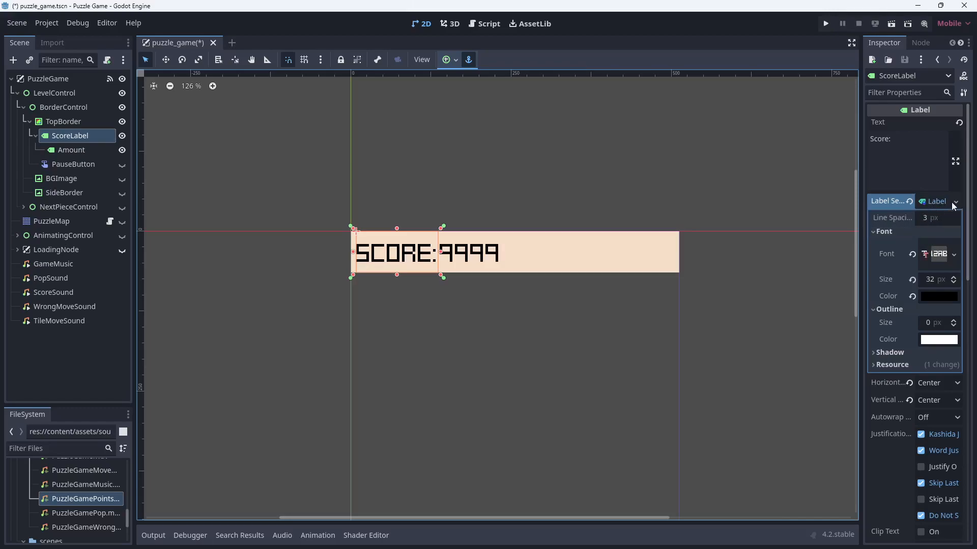
{"action": "left_click", "coordinate": [954, 202]}
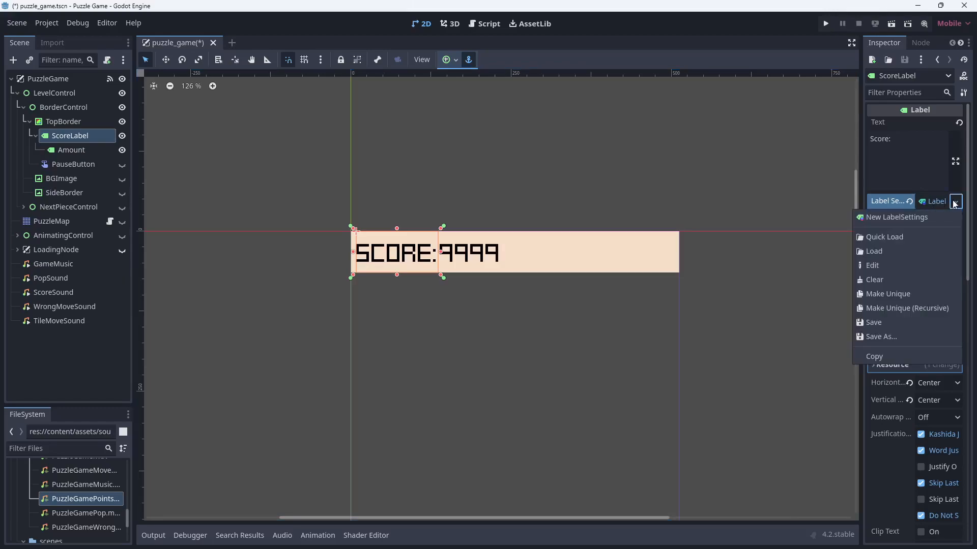
{"action": "left_click", "coordinate": [954, 202]}
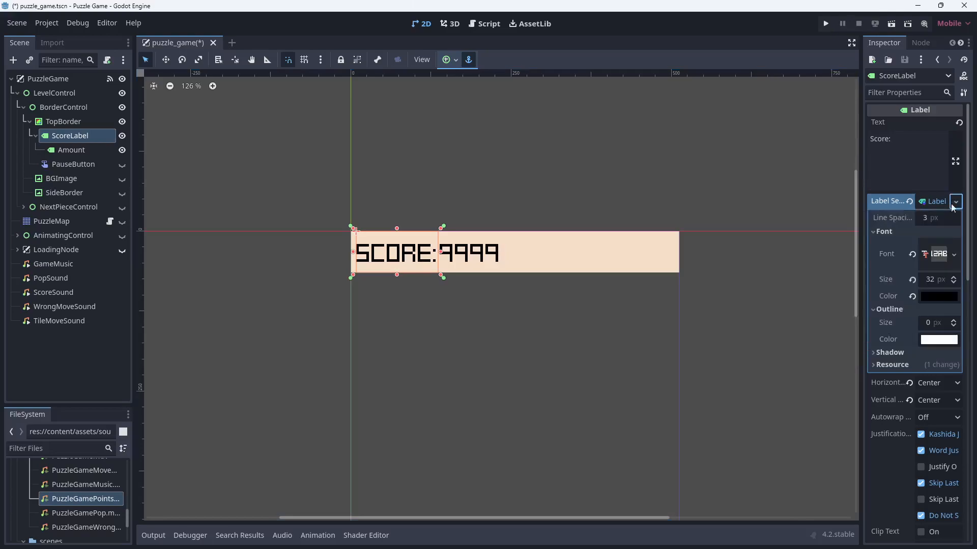
{"action": "left_click", "coordinate": [954, 256]}
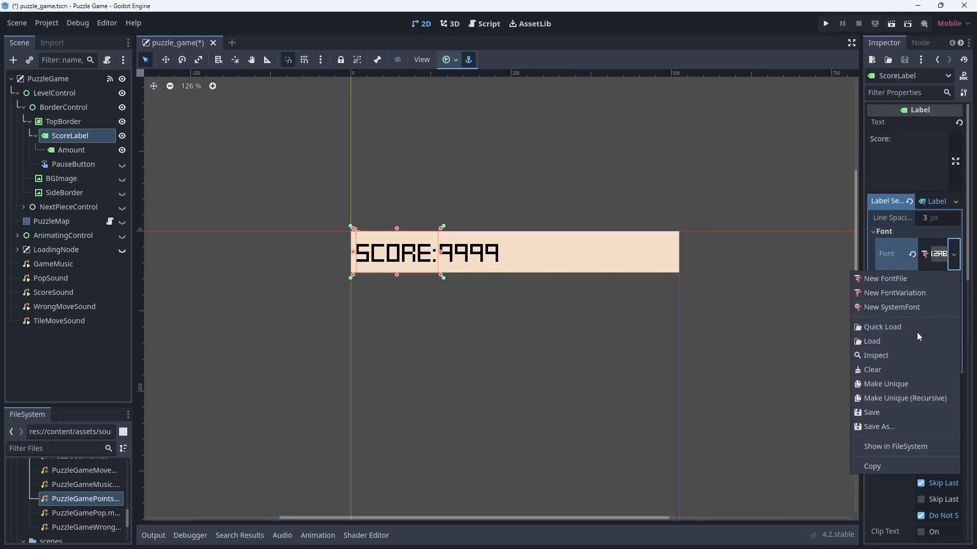
{"action": "left_click", "coordinate": [880, 328]}
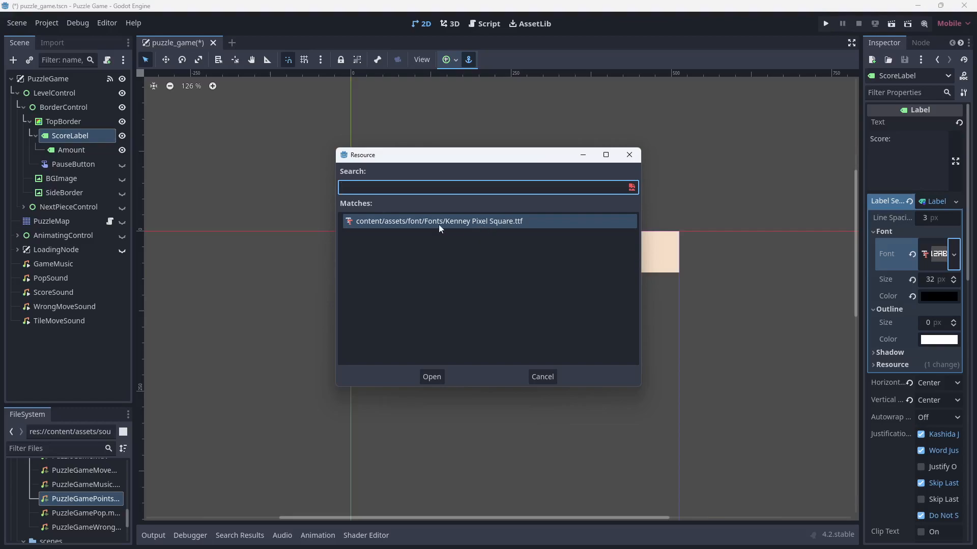
{"action": "left_click", "coordinate": [431, 376]}
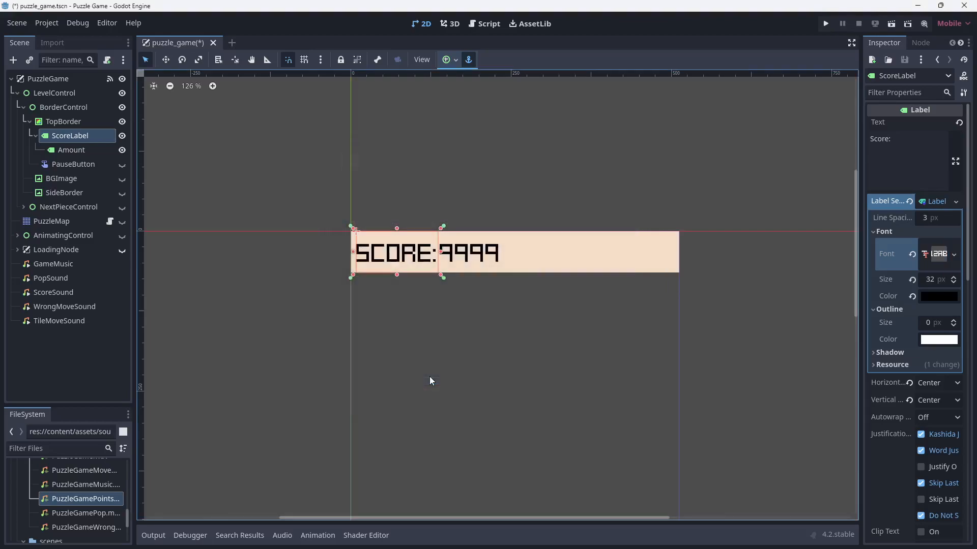
Step: Try black (000000) as the outline color in ScoreLabel's label settings, and reset it to the default
{"action": "left_click", "coordinate": [929, 341]}
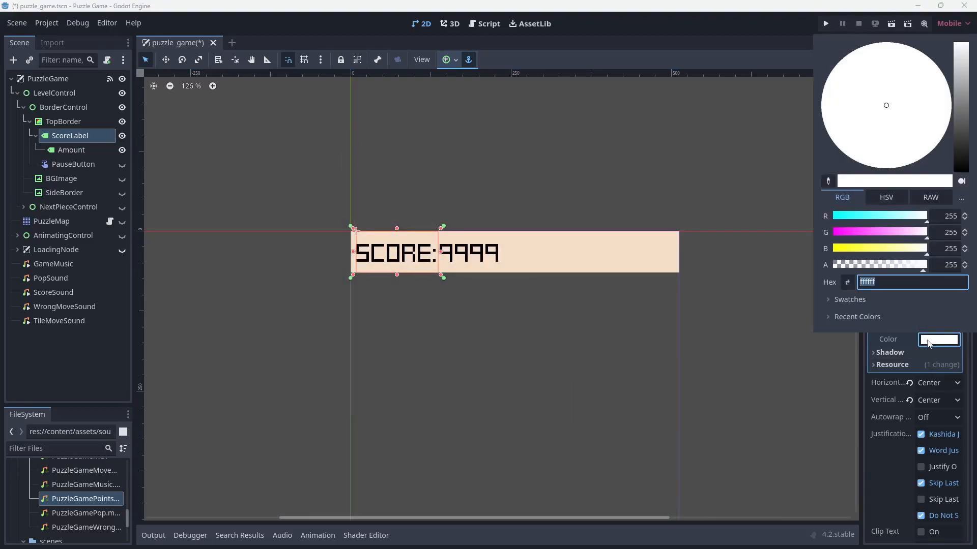
{"action": "left_click_drag", "start_coordinate": [962, 139], "coordinate": [961, 200]}
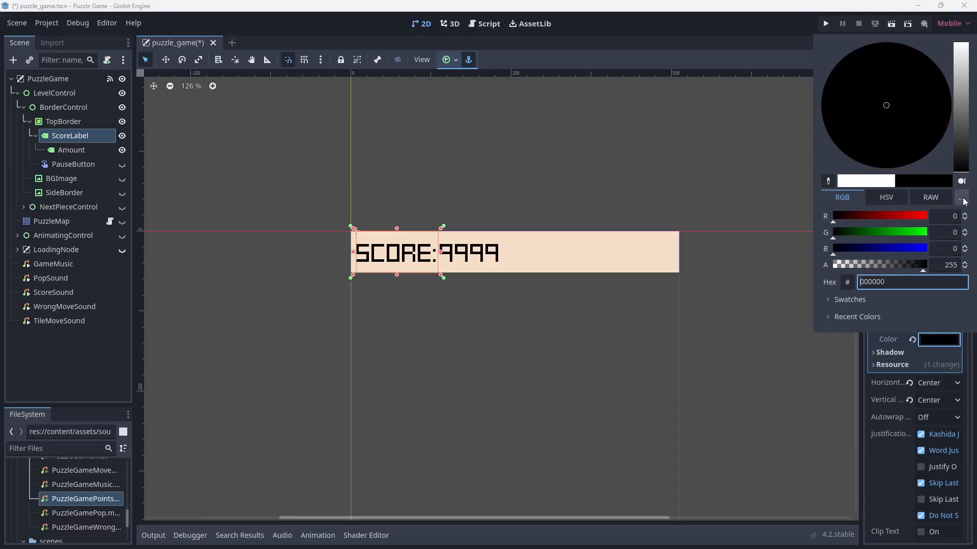
{"action": "left_click", "coordinate": [866, 462]}
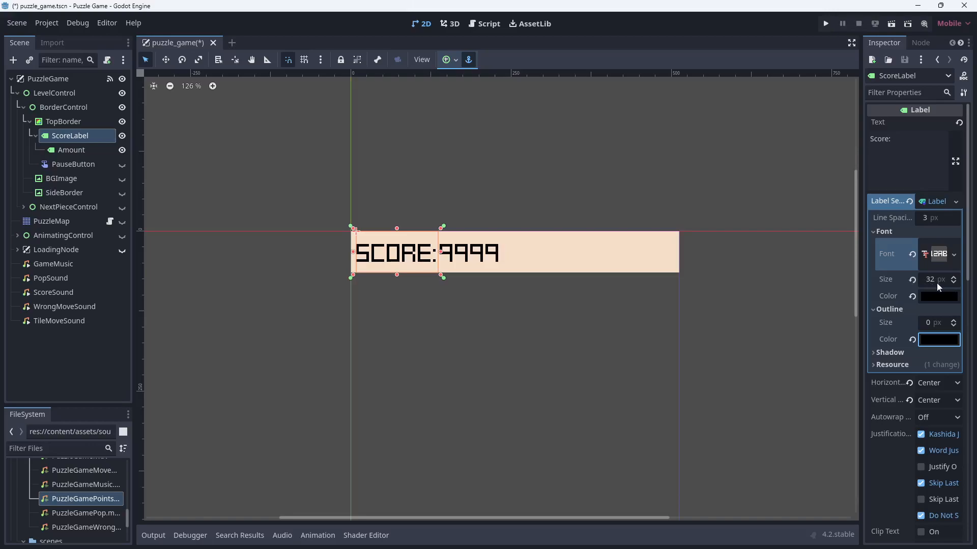
{"action": "left_click", "coordinate": [913, 339]}
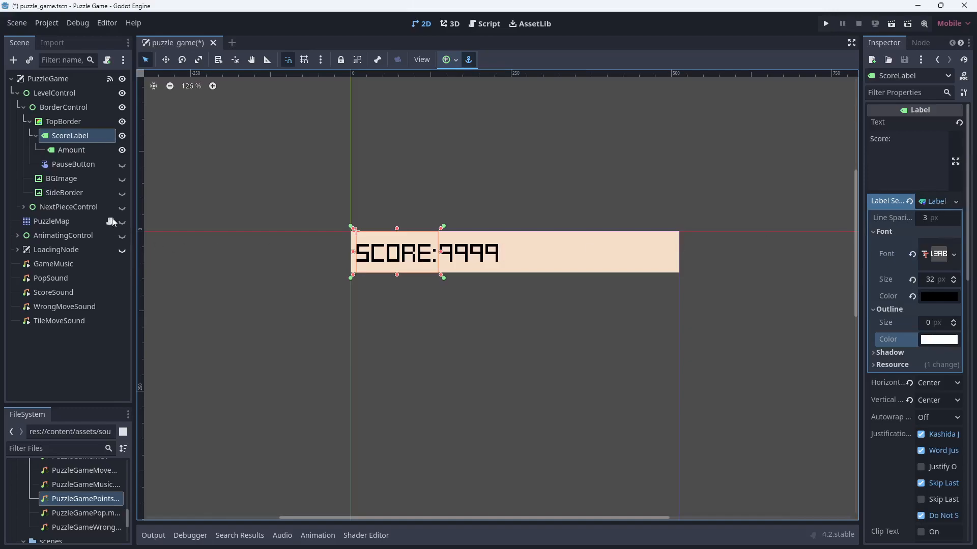
Step: Expand the Amount label's Theme Overrides including Constants, and widen the inspector enough to read the full property names
{"action": "left_click", "coordinate": [95, 150]}
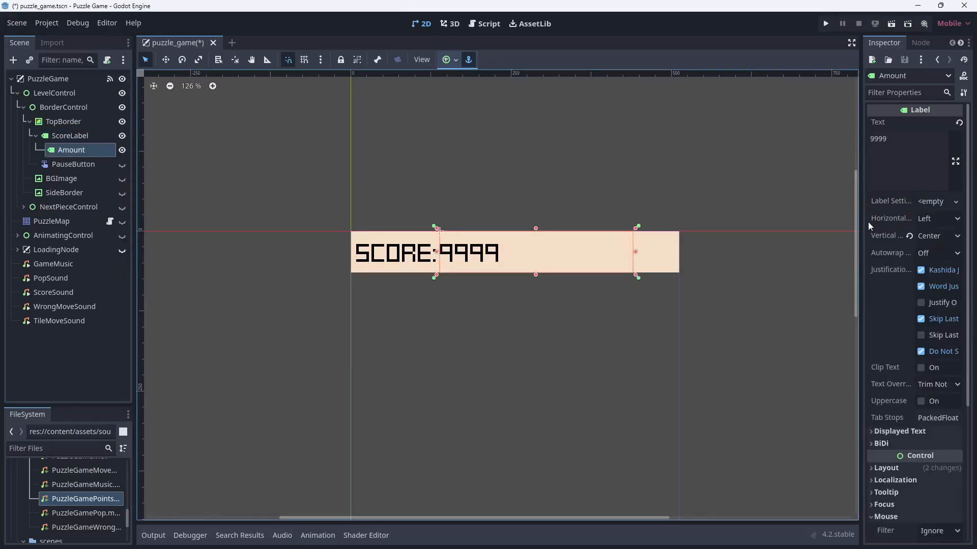
{"action": "scroll", "coordinate": [907, 252], "scroll_direction": "down", "scroll_amount": 5}
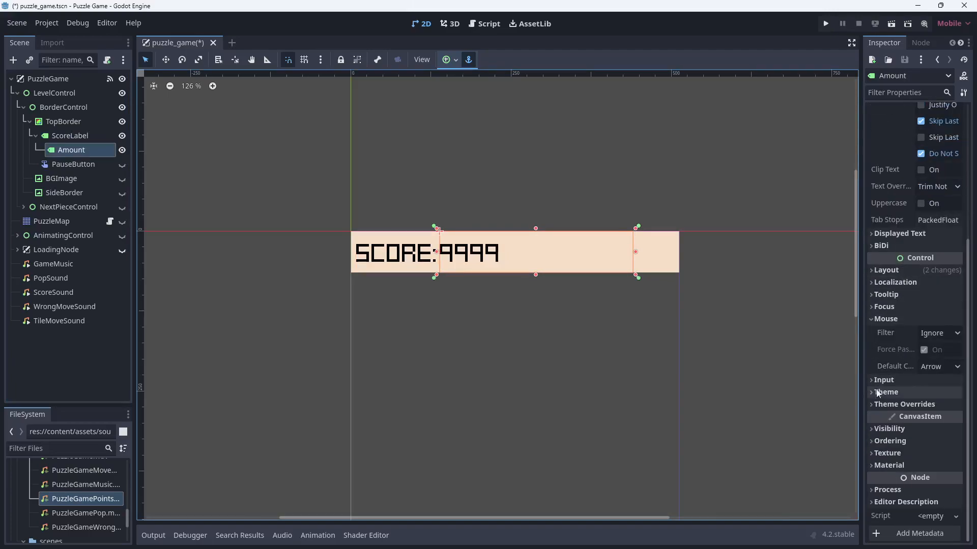
{"action": "left_click", "coordinate": [872, 406]}
{"action": "scroll", "coordinate": [874, 402], "scroll_direction": "down", "scroll_amount": 4}
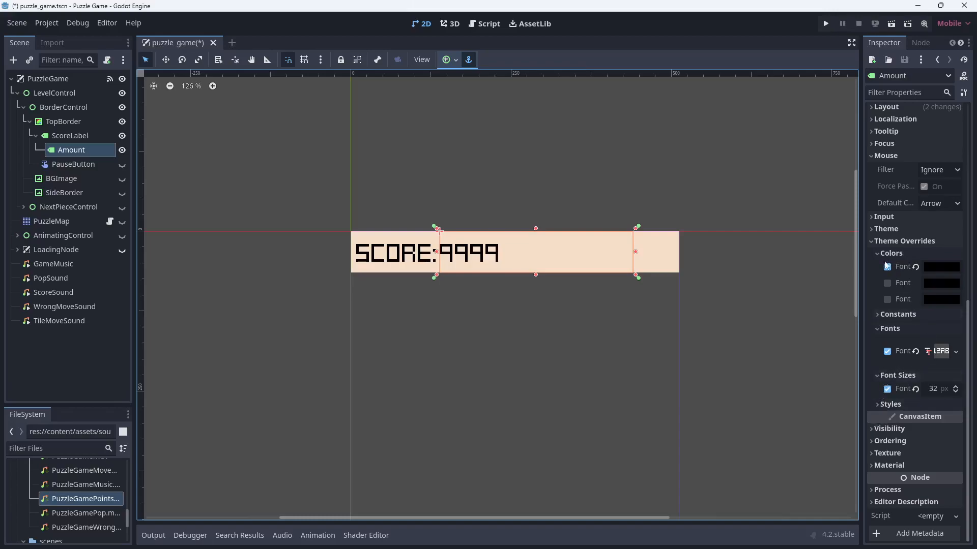
{"action": "left_click", "coordinate": [884, 312]}
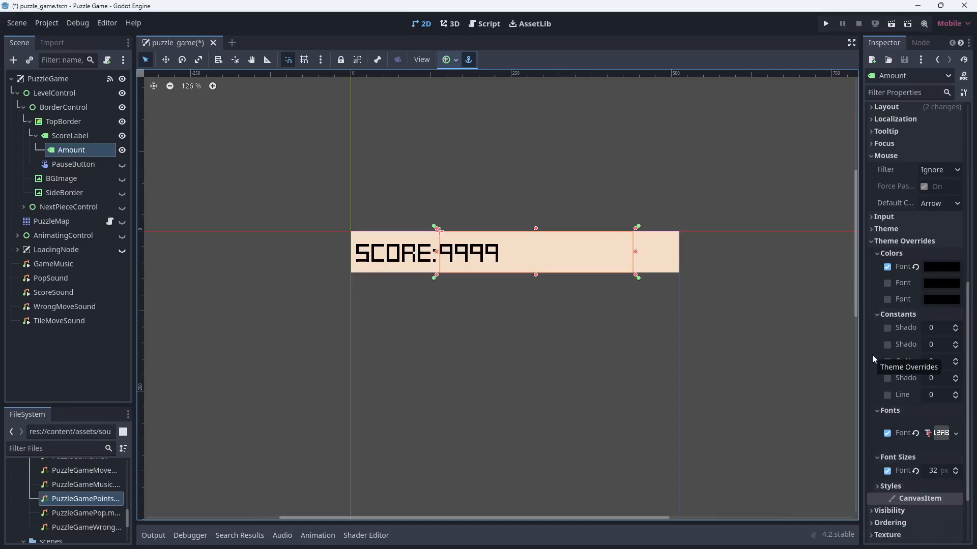
{"action": "scroll", "coordinate": [872, 355], "scroll_direction": "down", "scroll_amount": 2}
{"action": "left_click_drag", "start_coordinate": [858, 325], "coordinate": [735, 333]}
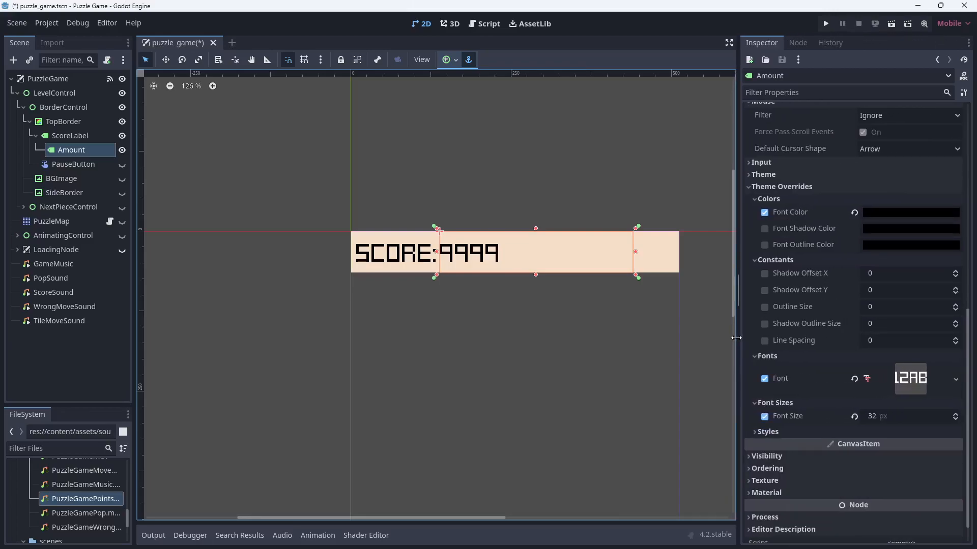
Step: Check the Quick Load option for the Amount label's font override, and inspect its Styles overrides
{"action": "left_click", "coordinate": [956, 381]}
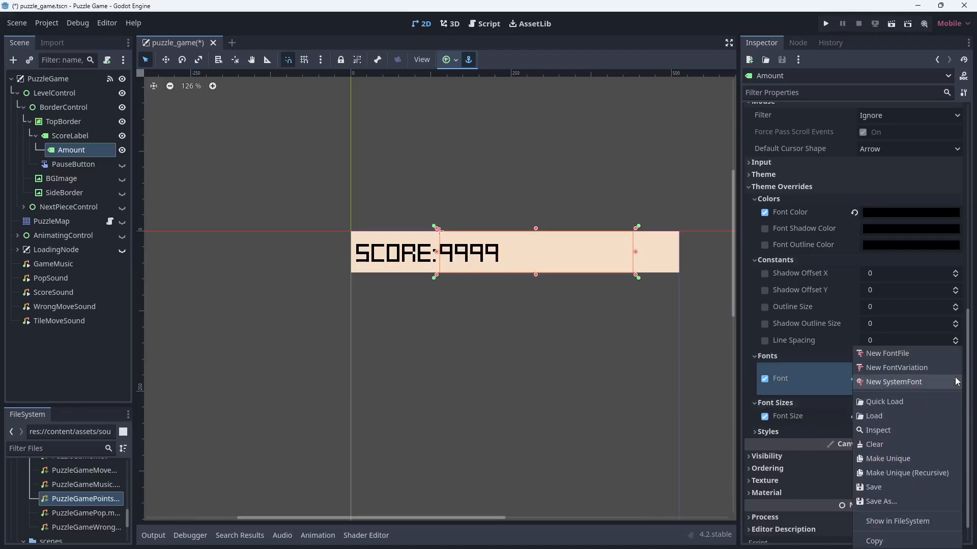
{"action": "left_click", "coordinate": [901, 402]}
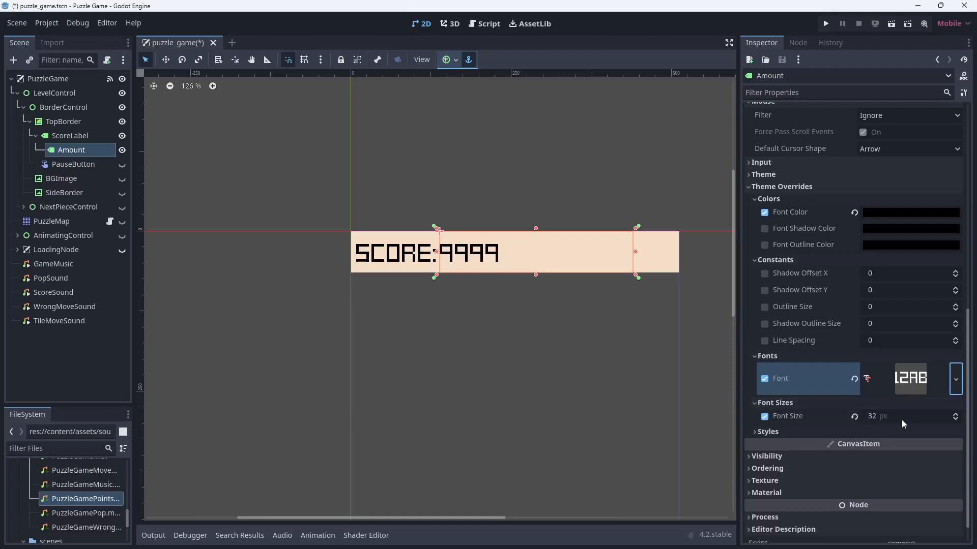
{"action": "left_click", "coordinate": [753, 431]}
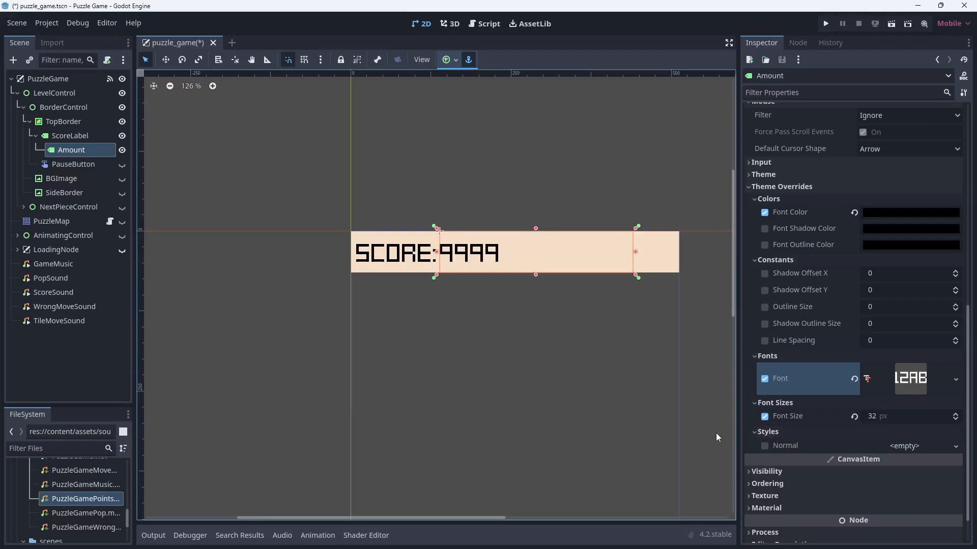
{"action": "left_click", "coordinate": [755, 431]}
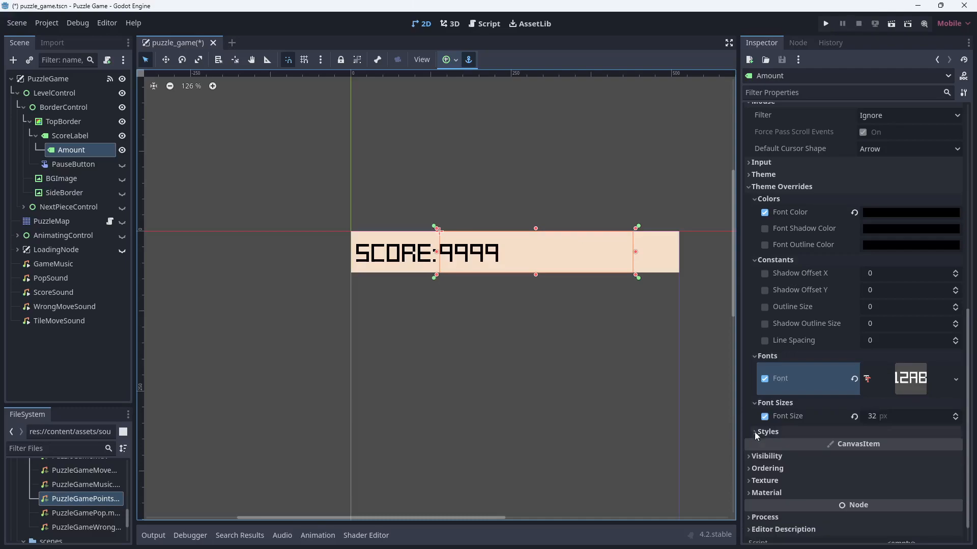
Step: Collapse the Amount label's Colors, Theme Overrides and Mouse sections, and return to its main label properties
{"action": "scroll", "coordinate": [788, 424], "scroll_direction": "up", "scroll_amount": 5}
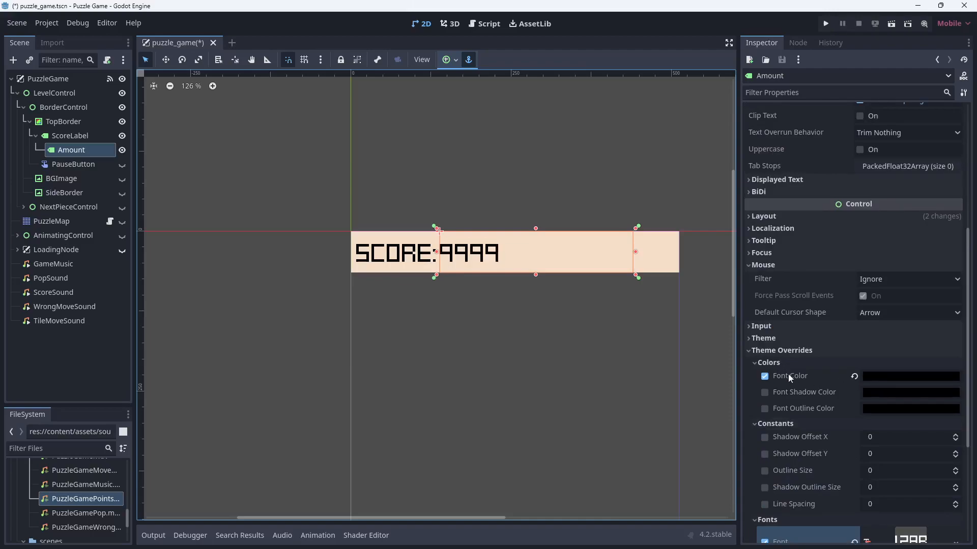
{"action": "left_click", "coordinate": [763, 363]}
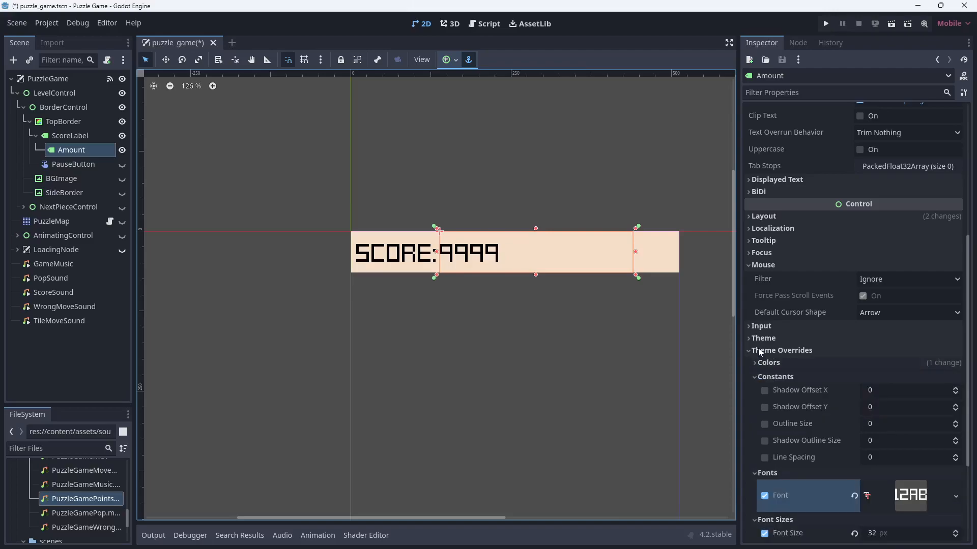
{"action": "left_click", "coordinate": [758, 350]}
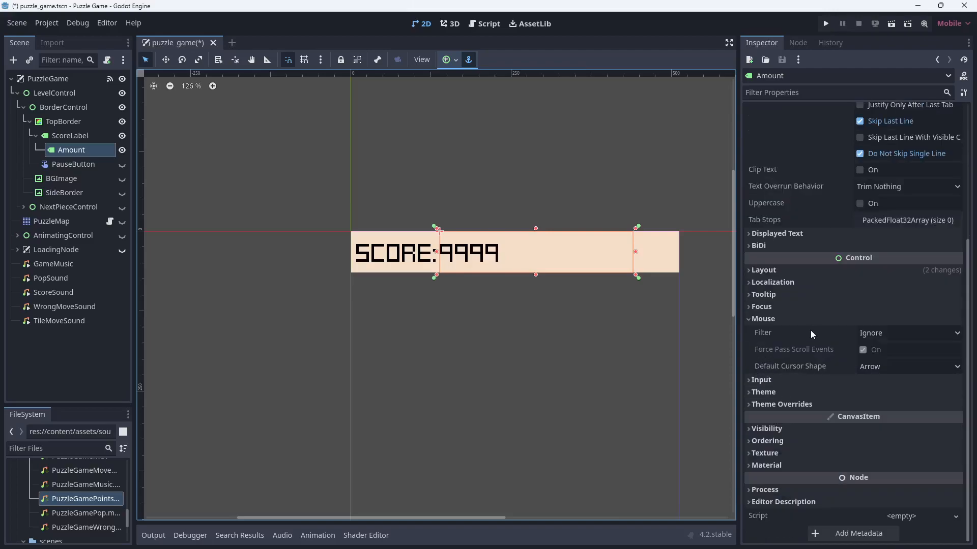
{"action": "left_click", "coordinate": [763, 319]}
{"action": "scroll", "coordinate": [780, 350], "scroll_direction": "up", "scroll_amount": 3}
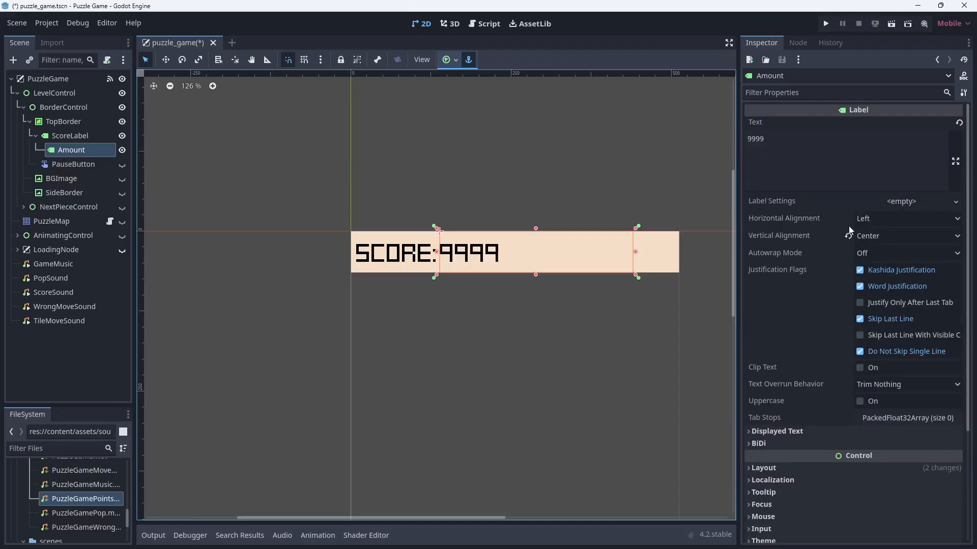
Step: Make PauseButton visible and select it, and enlarge the file browser to show the png assets folder
{"action": "left_click", "coordinate": [90, 165]}
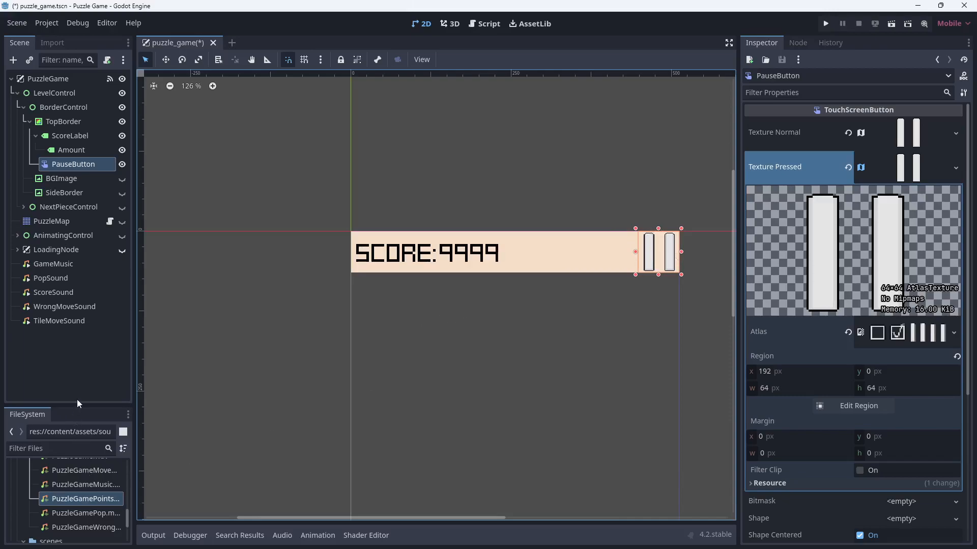
{"action": "left_click_drag", "start_coordinate": [77, 399], "coordinate": [79, 219]}
{"action": "scroll", "coordinate": [84, 368], "scroll_direction": "up", "scroll_amount": 2}
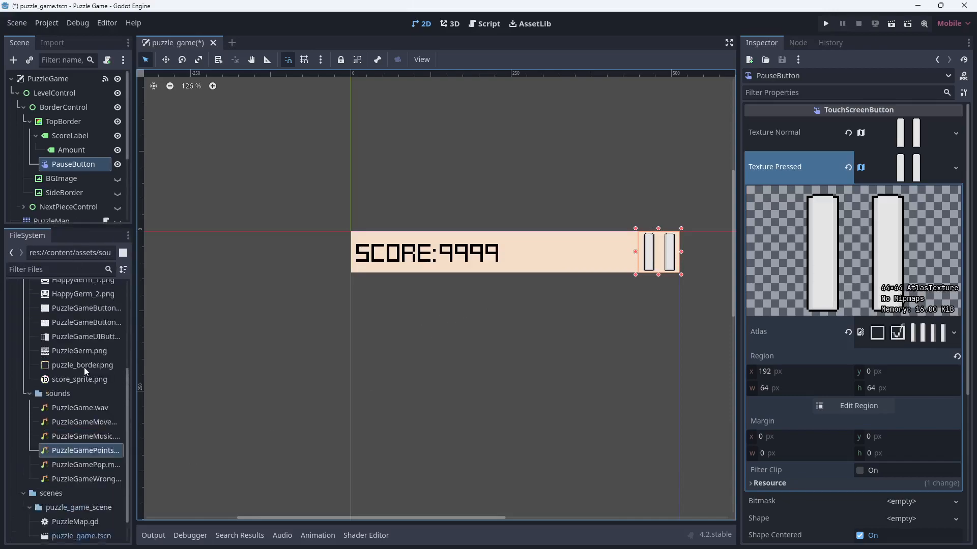
{"action": "scroll", "coordinate": [84, 368], "scroll_direction": "up", "scroll_amount": 3}
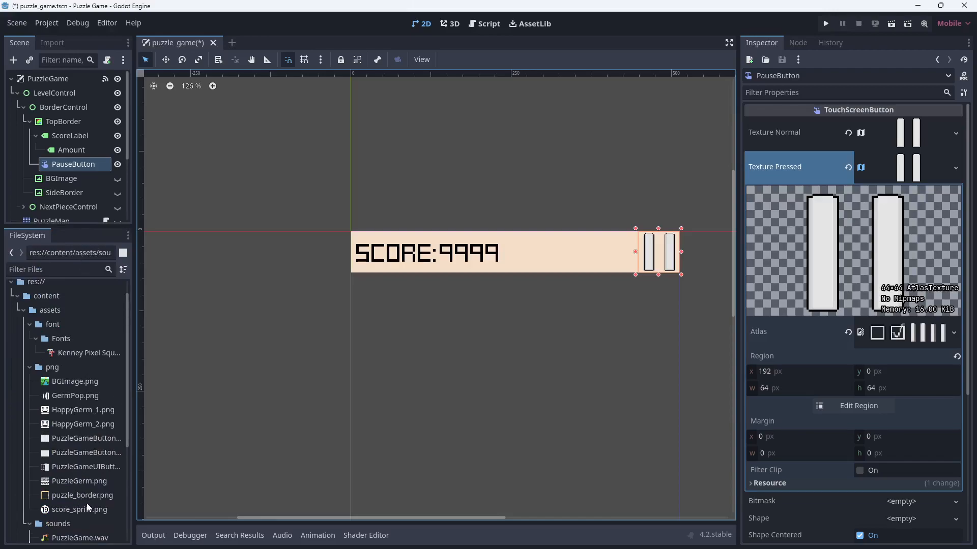
{"action": "mouse_move", "coordinate": [93, 469]}
Step: Assign a new AtlasTexture to PauseButton's Texture Normal property and expand its settings
{"action": "left_click", "coordinate": [956, 134]}
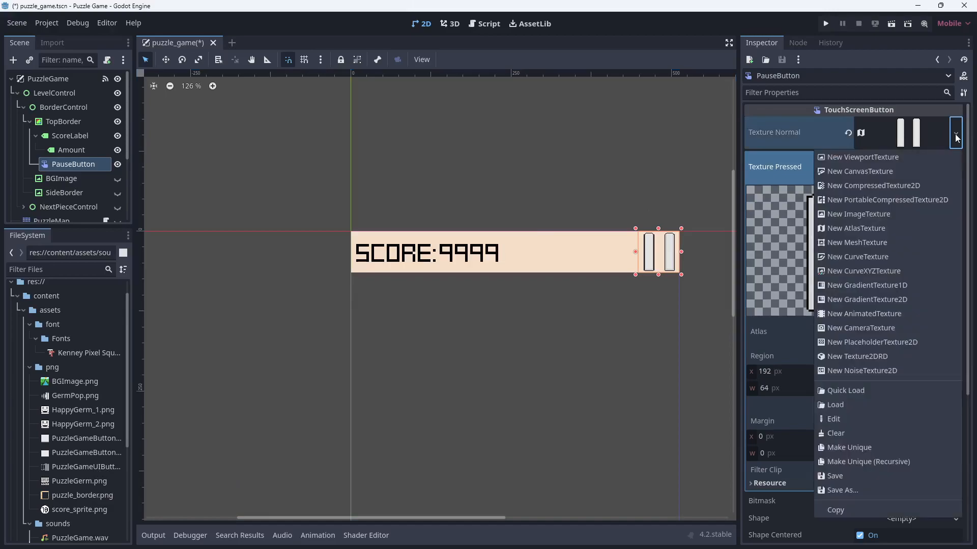
{"action": "left_click", "coordinate": [877, 227]}
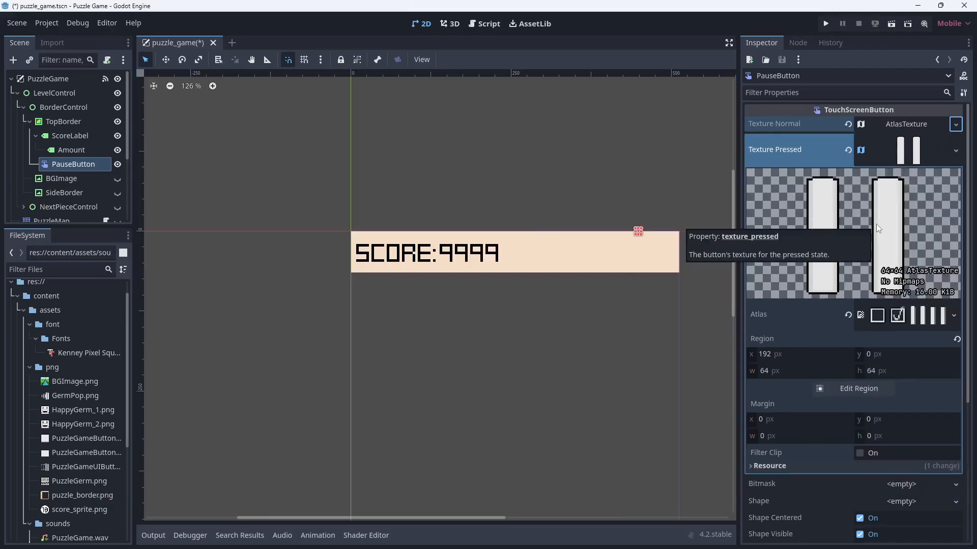
{"action": "left_click", "coordinate": [908, 123]}
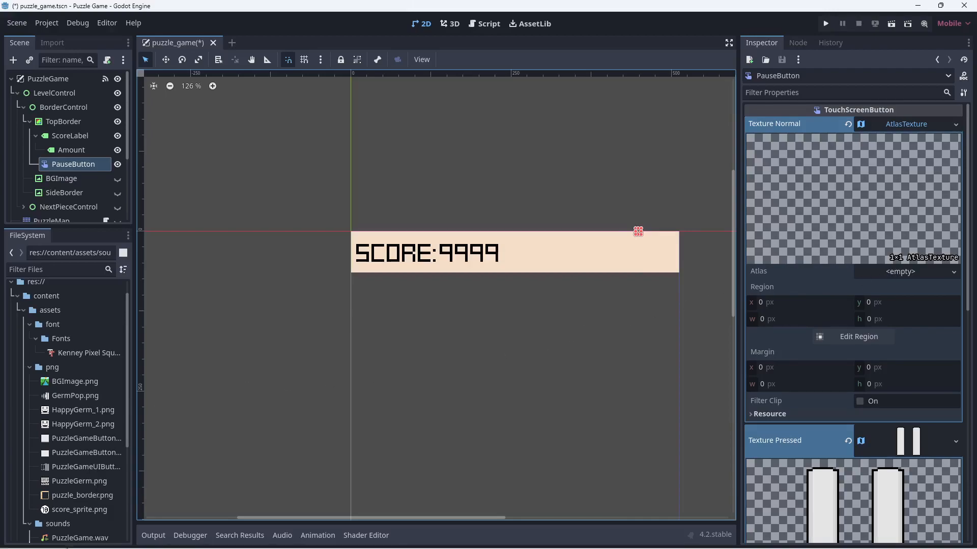
{"action": "mouse_move", "coordinate": [72, 444]}
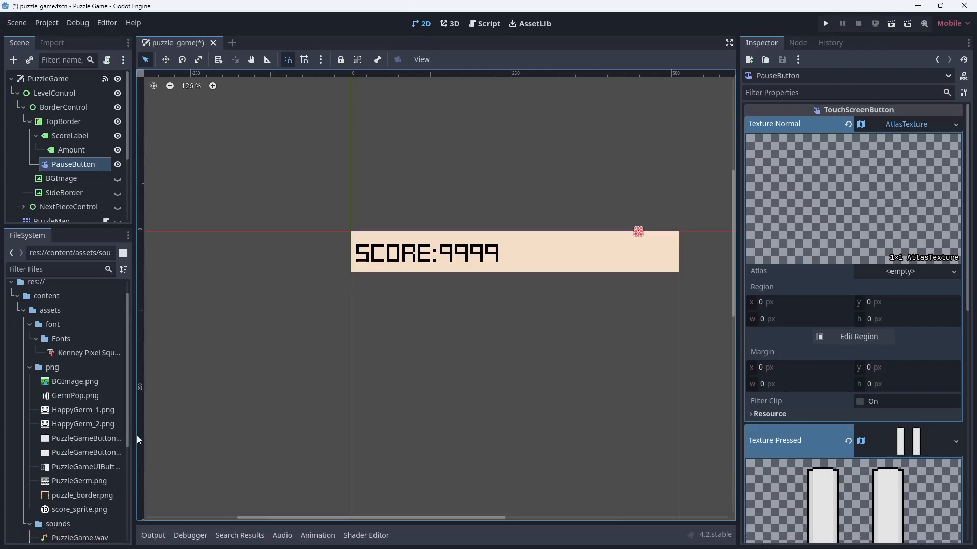
Step: Use the PuzzleGameUI button sheet as the normal texture's atlas and set its region to the first pause icon, 64 × 64 px at x 128
{"action": "left_click_drag", "start_coordinate": [105, 467], "coordinate": [865, 272]}
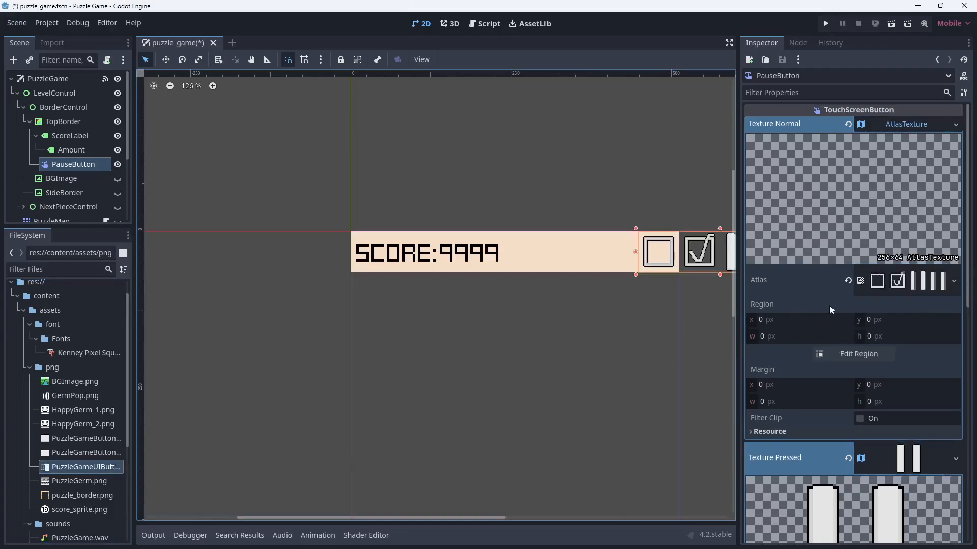
{"action": "left_click", "coordinate": [846, 354]}
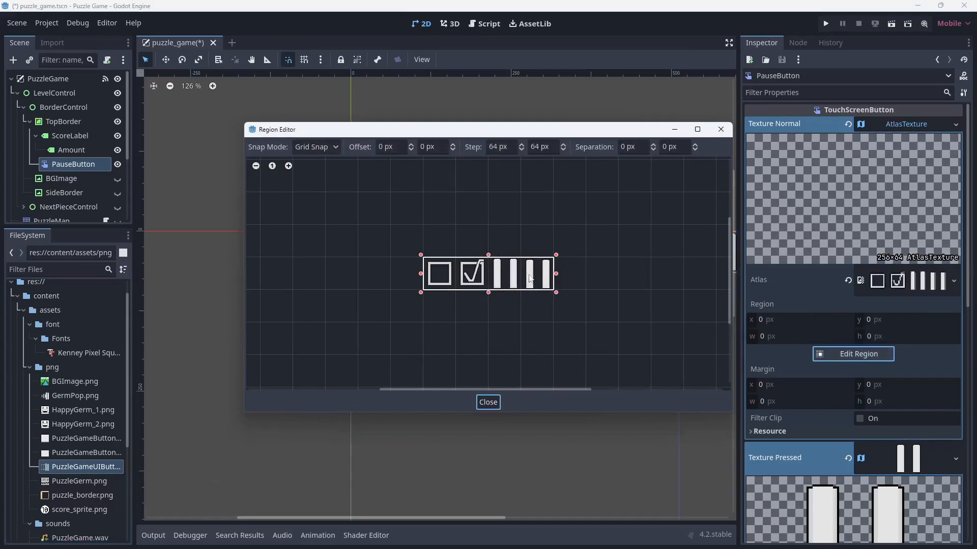
{"action": "left_click_drag", "start_coordinate": [488, 255], "coordinate": [519, 267]}
{"action": "left_click_drag", "start_coordinate": [502, 328], "coordinate": [510, 347]}
{"action": "left_click_drag", "start_coordinate": [496, 261], "coordinate": [515, 284]}
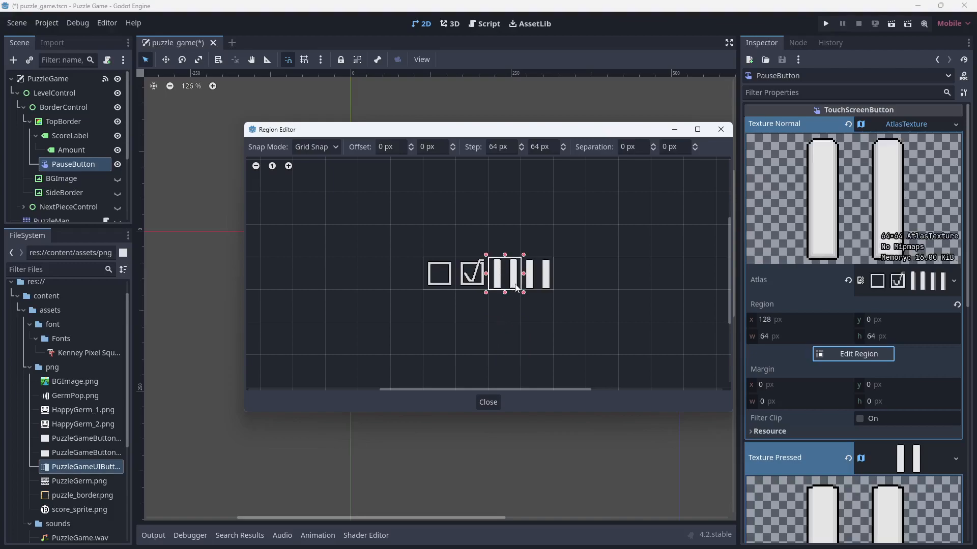
{"action": "left_click", "coordinate": [488, 403]}
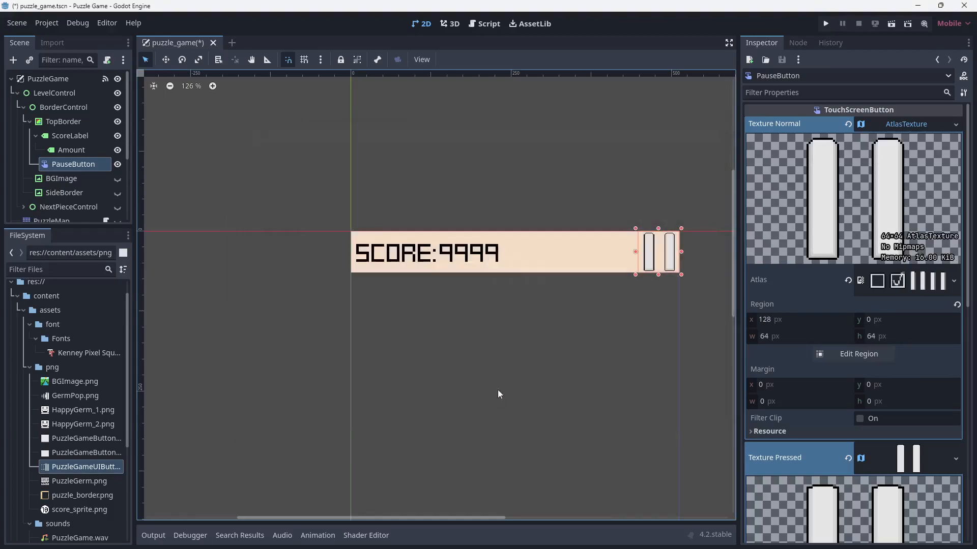
Step: Collapse PauseButton's normal and pressed texture settings and highlight its Action value
{"action": "left_click", "coordinate": [913, 123]}
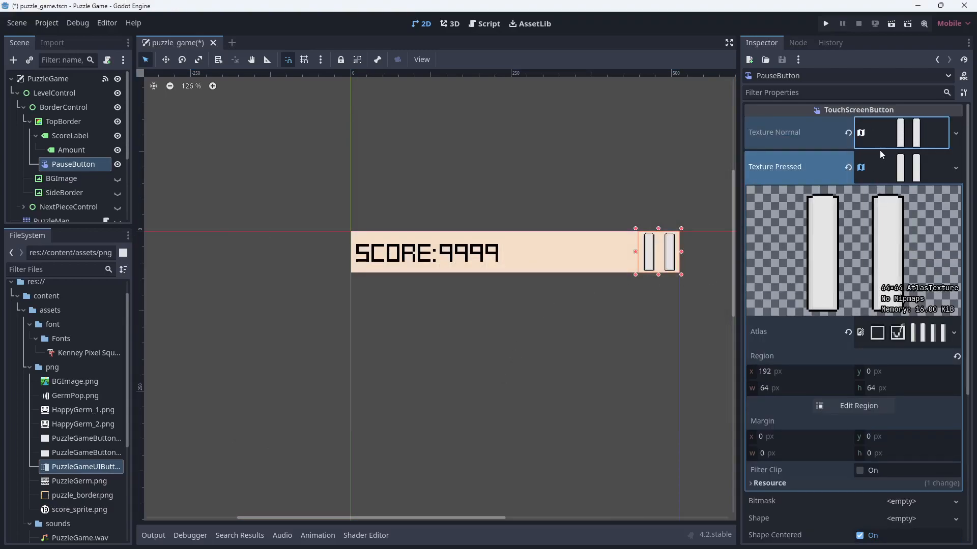
{"action": "left_click", "coordinate": [902, 174]}
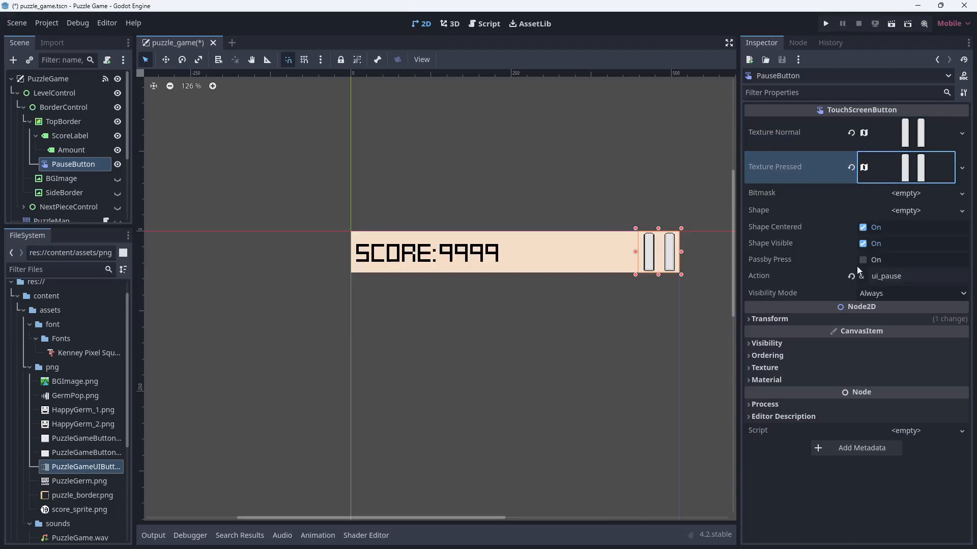
{"action": "left_click_drag", "start_coordinate": [903, 276], "coordinate": [871, 277]}
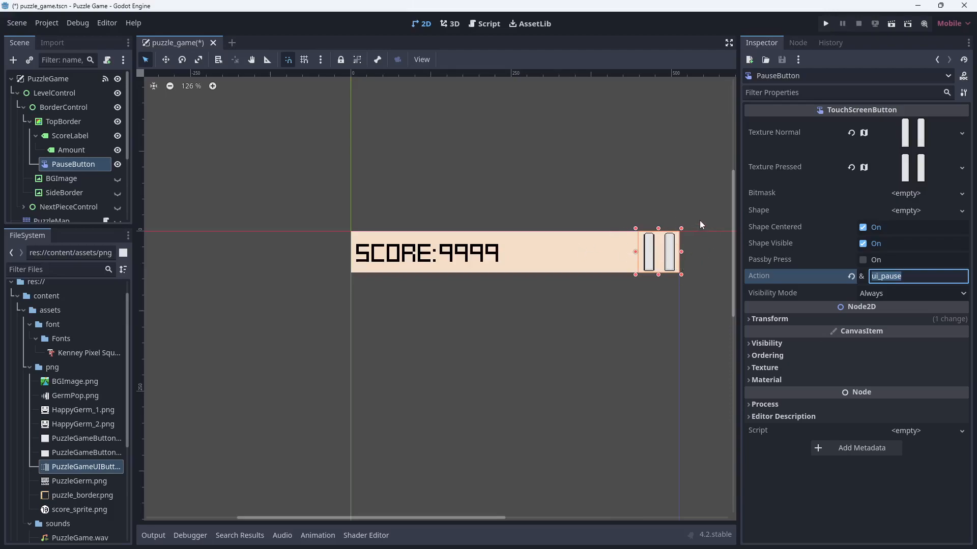
Step: Widen the 2D viewport and make the SideBorder node visible
{"action": "left_click_drag", "start_coordinate": [741, 196], "coordinate": [790, 199]}
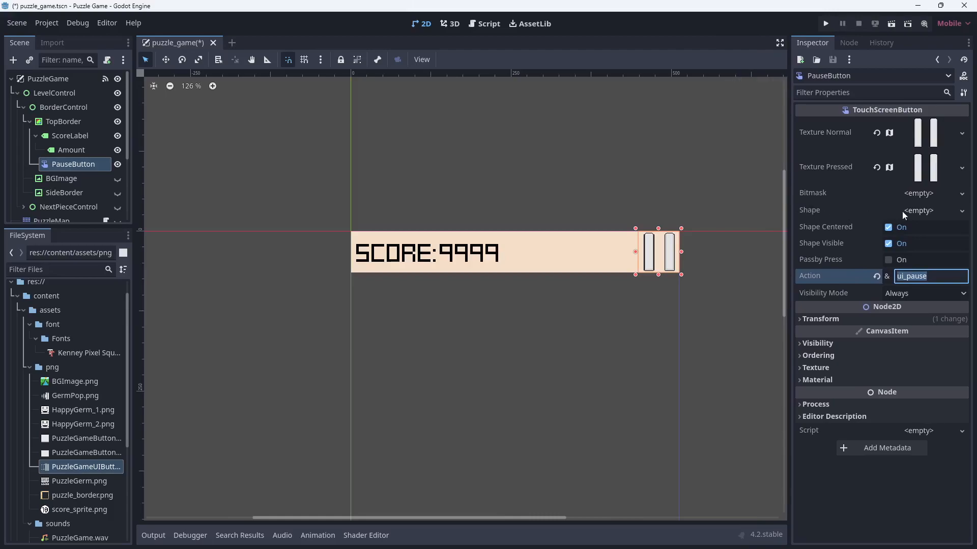
{"action": "left_click_drag", "start_coordinate": [788, 178], "coordinate": [838, 209]}
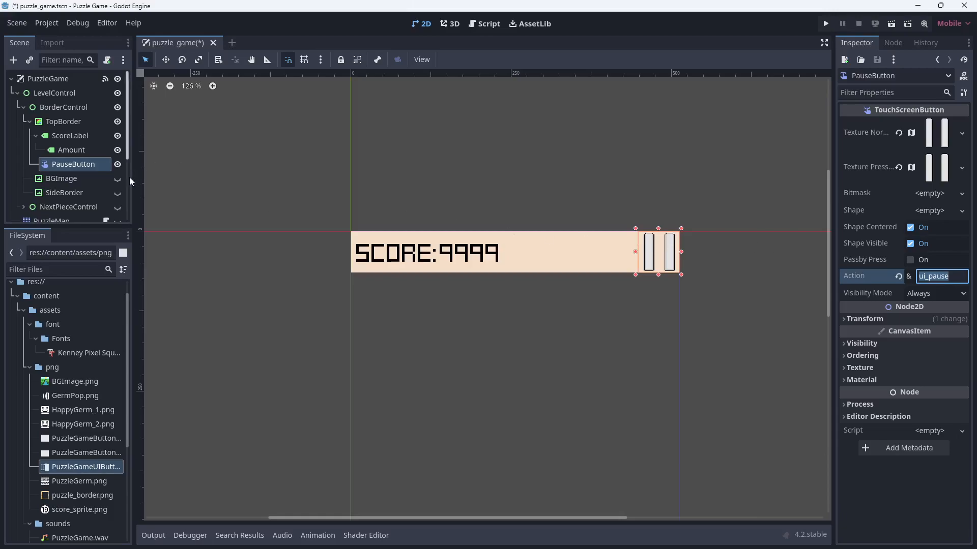
{"action": "left_click", "coordinate": [116, 193]}
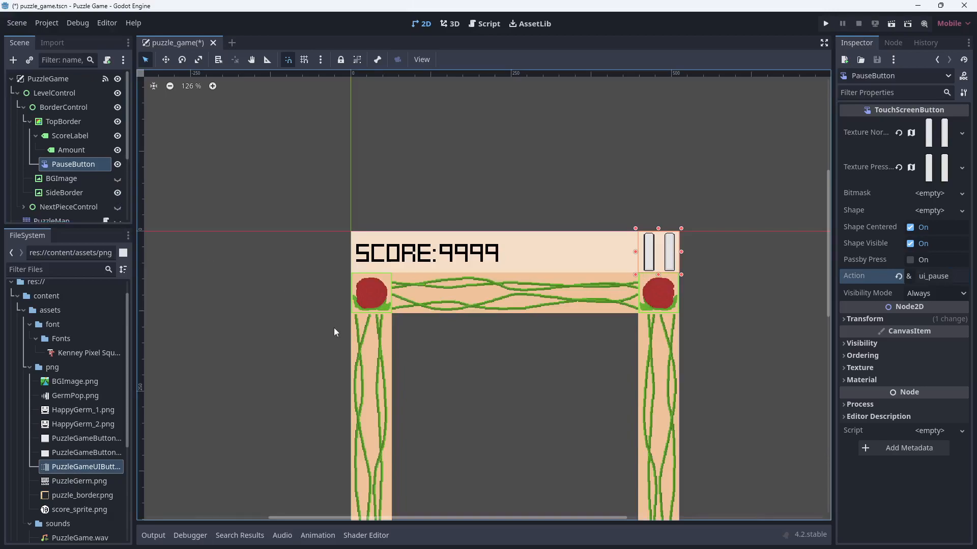
{"action": "middle_click_drag", "start_coordinate": [360, 355], "coordinate": [368, 240]}
{"action": "scroll", "coordinate": [368, 240], "scroll_direction": "down", "scroll_amount": 5}
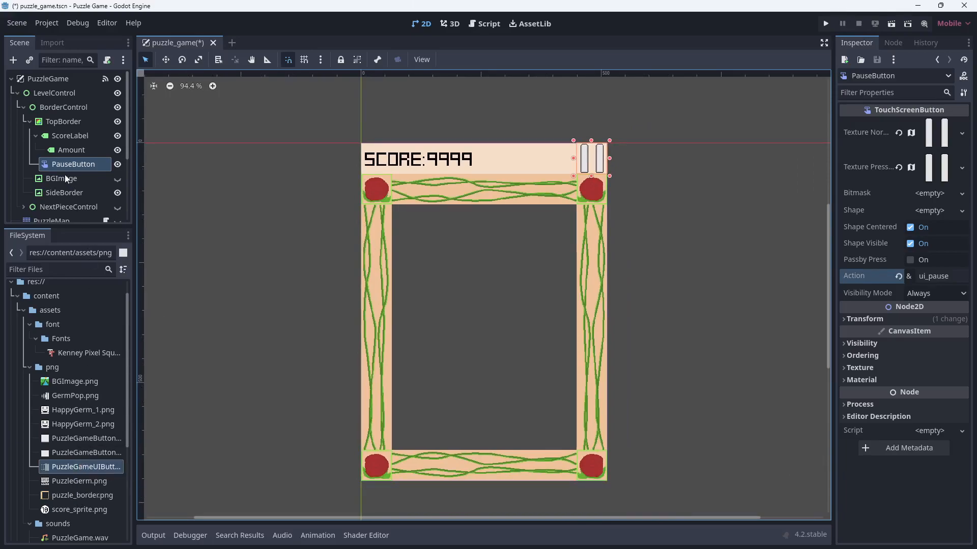
Step: Select SideBorder, reset its Stretch Mode to Scale and try resizing the border from its top edge
{"action": "left_click", "coordinate": [66, 191]}
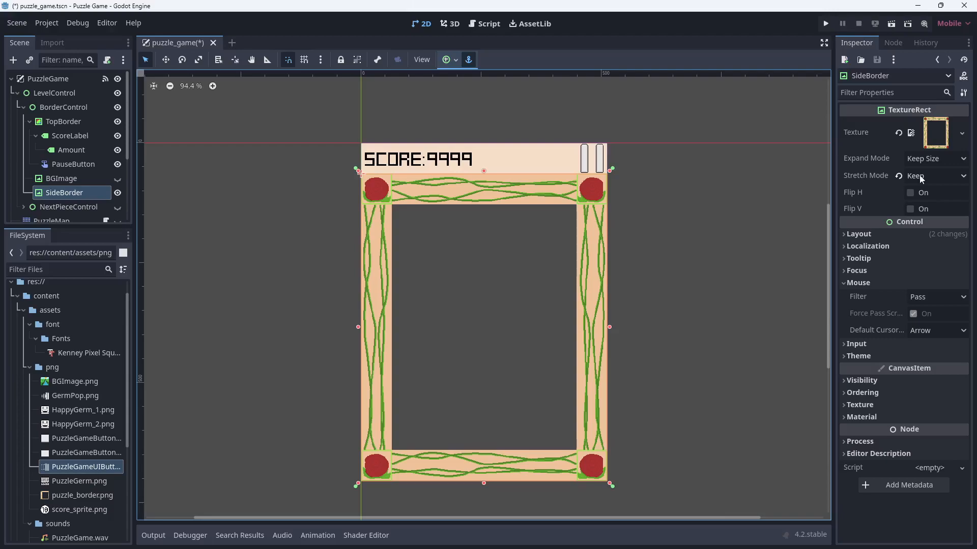
{"action": "left_click", "coordinate": [900, 176]}
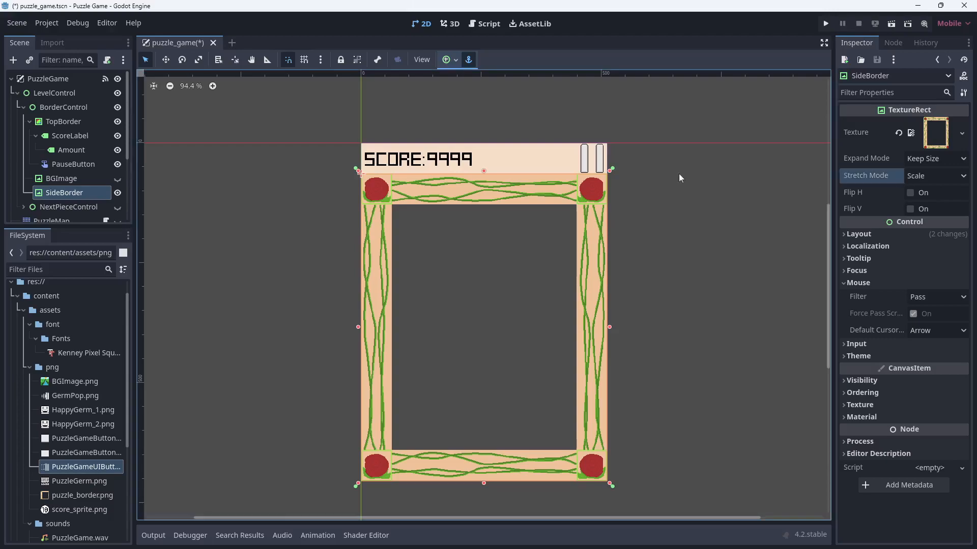
{"action": "left_click_drag", "start_coordinate": [483, 171], "coordinate": [498, 246]}
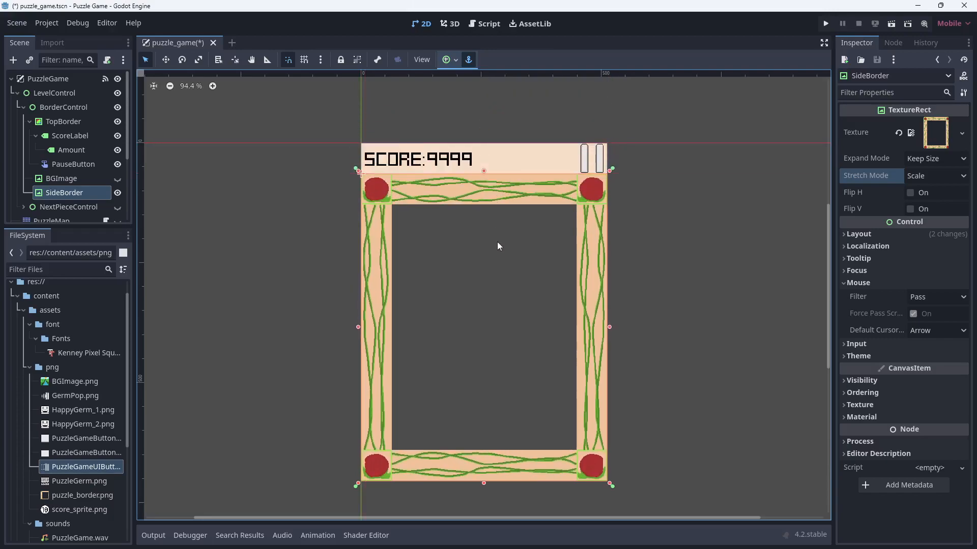
Step: Set SideBorder's Stretch Mode to Keep and assign puzzle_border.png as its texture
{"action": "left_click", "coordinate": [908, 179]}
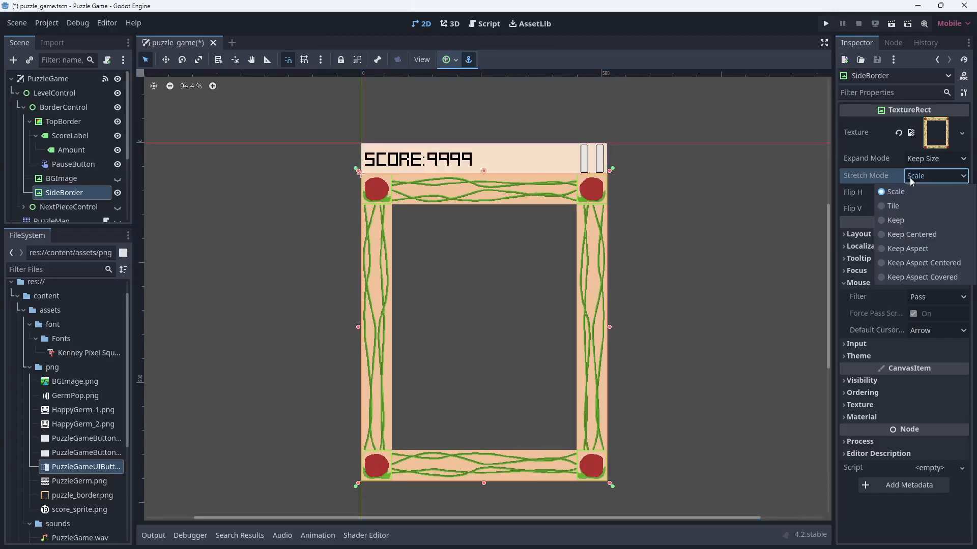
{"action": "left_click", "coordinate": [902, 220]}
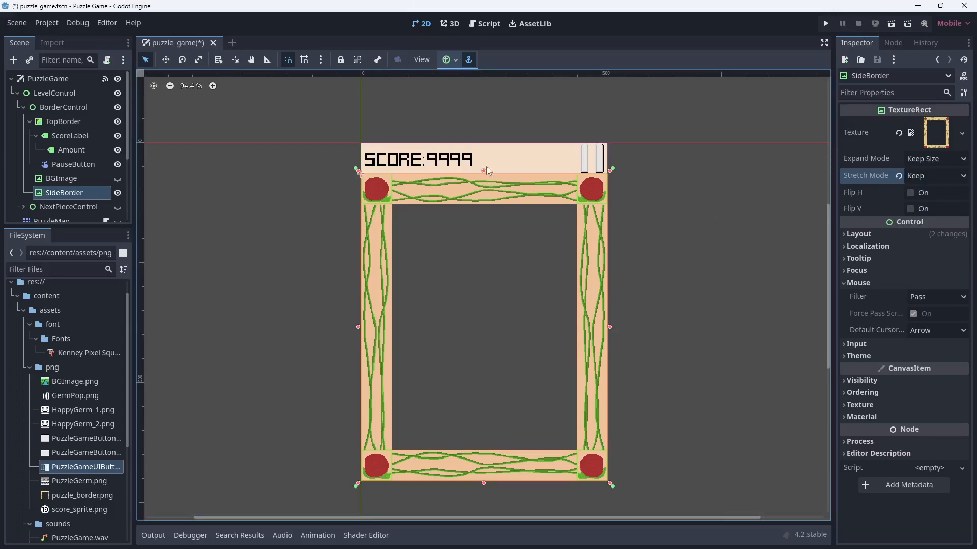
{"action": "mouse_move", "coordinate": [483, 170]}
{"action": "left_mouse_down"}
{"action": "mouse_move", "coordinate": [485, 90]}
{"action": "mouse_move", "coordinate": [484, 171]}
{"action": "left_mouse_up"}
{"action": "left_click_drag", "start_coordinate": [88, 493], "coordinate": [937, 139]}
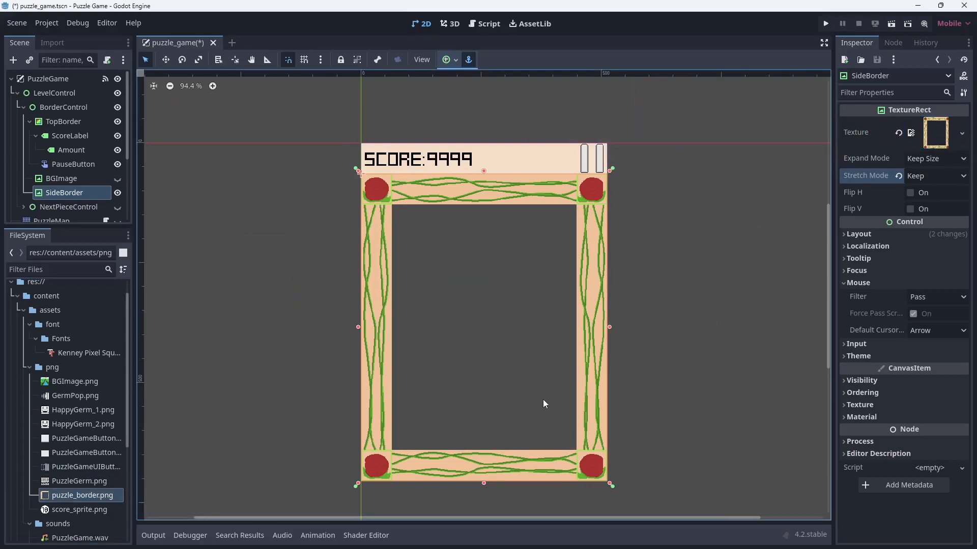
Step: Select BGImage, make it visible and assign BGImage.png as its texture
{"action": "left_click", "coordinate": [91, 178]}
{"action": "left_click", "coordinate": [118, 178]}
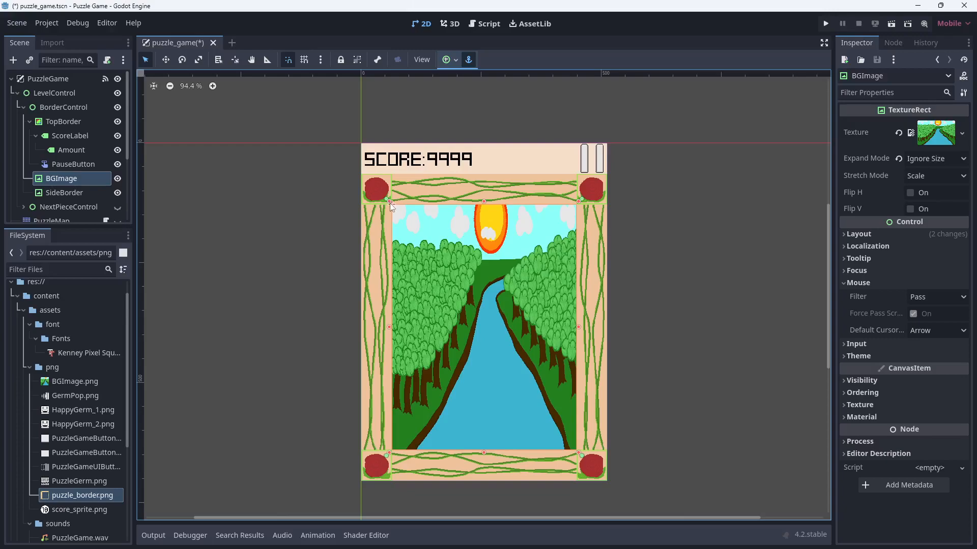
{"action": "left_click_drag", "start_coordinate": [79, 383], "coordinate": [948, 147]}
Step: Try BGImage's default Keep Size expand mode, and set Expand Mode back to Ignore Size
{"action": "left_click", "coordinate": [899, 160]}
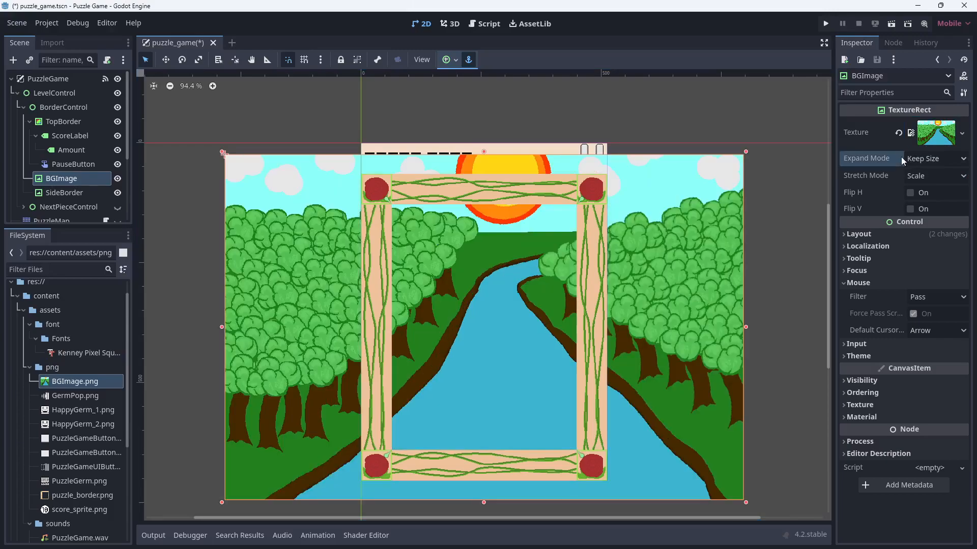
{"action": "left_click", "coordinate": [918, 158]}
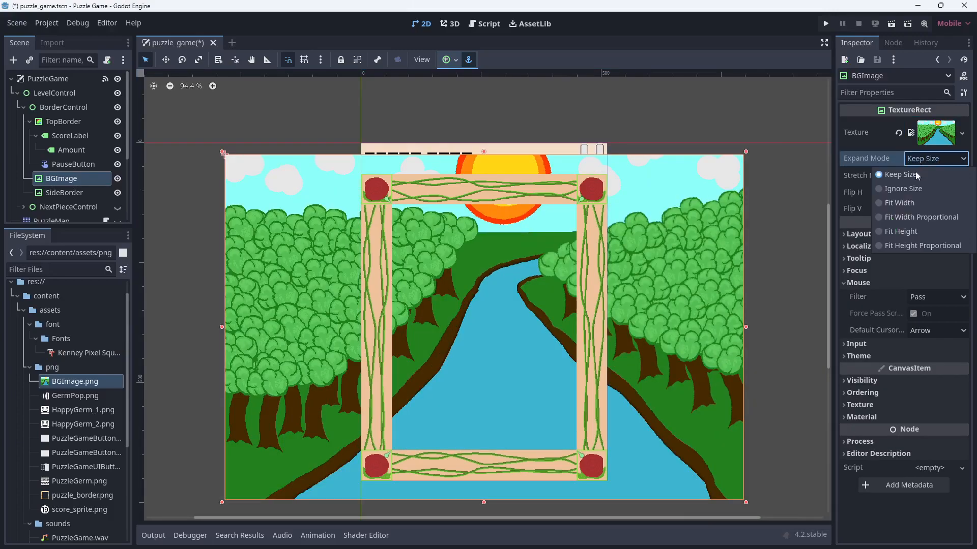
{"action": "left_click", "coordinate": [911, 188]}
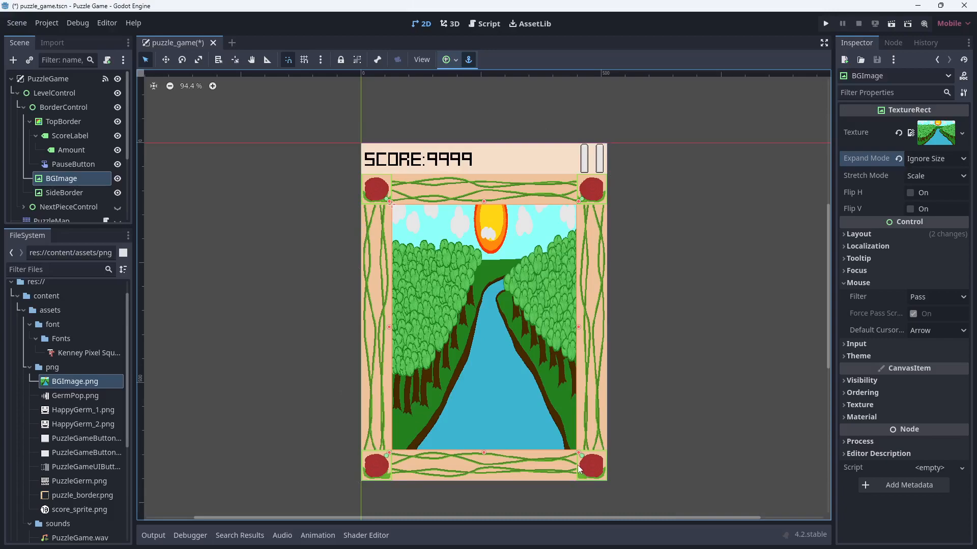
Step: Try enlarging BGImage from its lower-right corner, and undo the resize
{"action": "left_click_drag", "start_coordinate": [579, 454], "coordinate": [650, 524]}
{"action": "key", "text": "ctrl+z"}
{"action": "scroll", "coordinate": [619, 487], "scroll_direction": "up", "scroll_amount": 5}
{"action": "scroll", "coordinate": [499, 377], "scroll_direction": "down", "scroll_amount": 6}
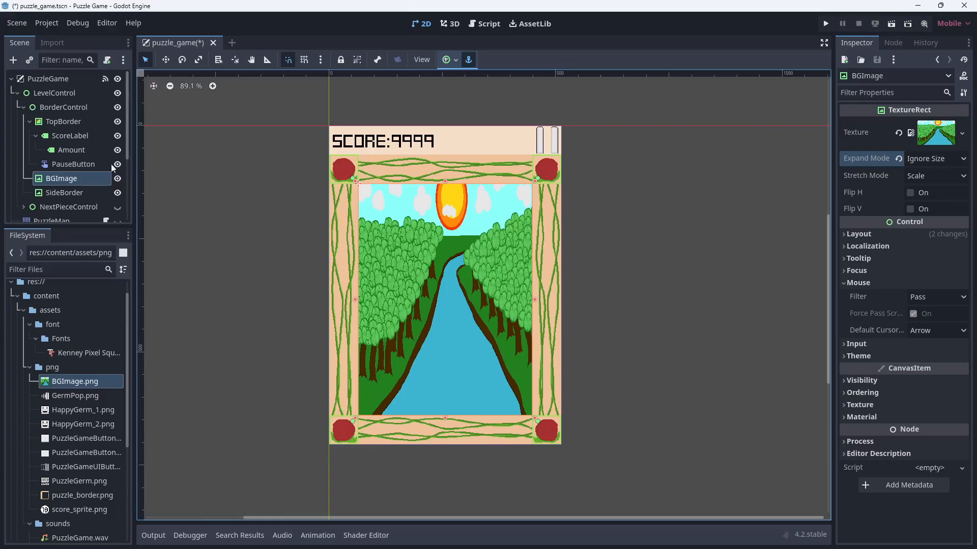
Step: Collapse BorderControl in the scene tree, and expand, reveal and select NextPieceControl
{"action": "left_click", "coordinate": [22, 107]}
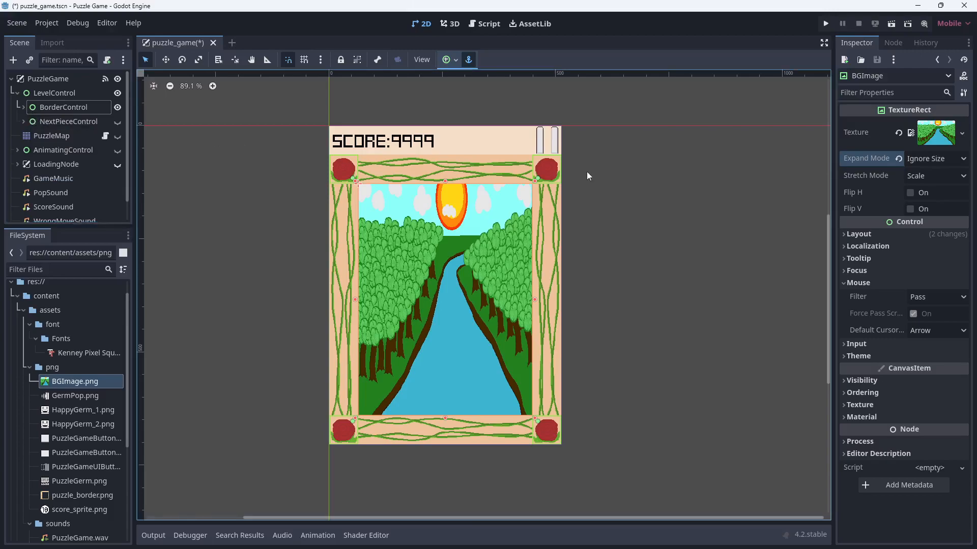
{"action": "left_click", "coordinate": [24, 122]}
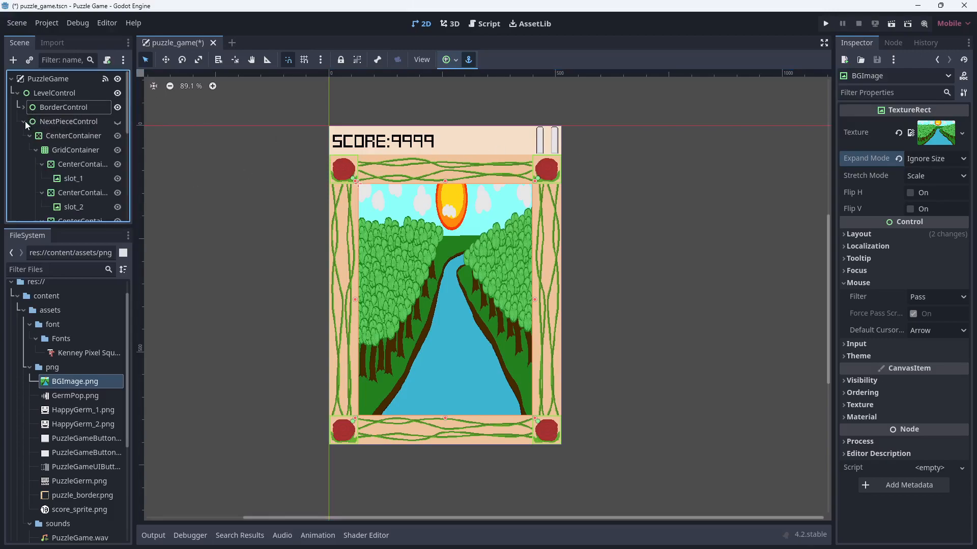
{"action": "left_click", "coordinate": [117, 123]}
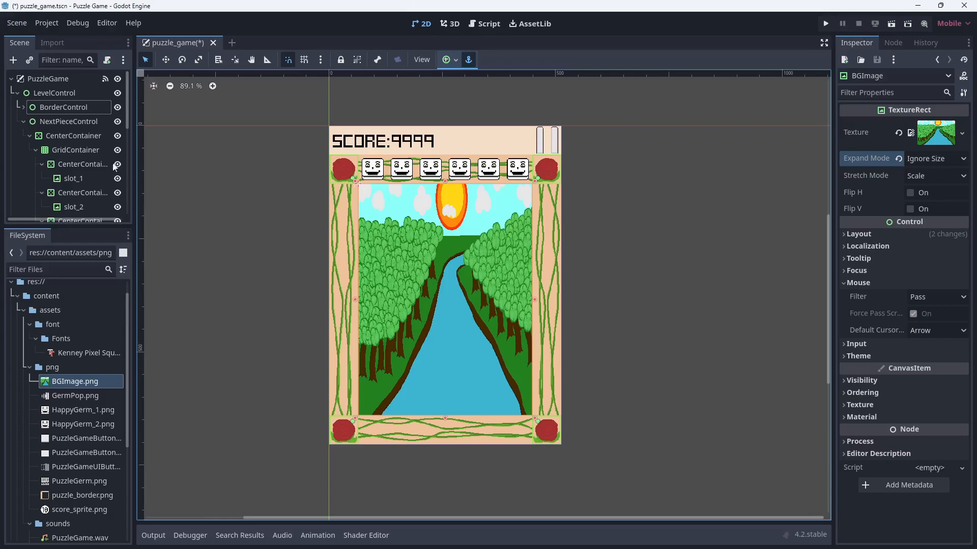
{"action": "left_click", "coordinate": [53, 105]}
{"action": "left_click", "coordinate": [57, 121]}
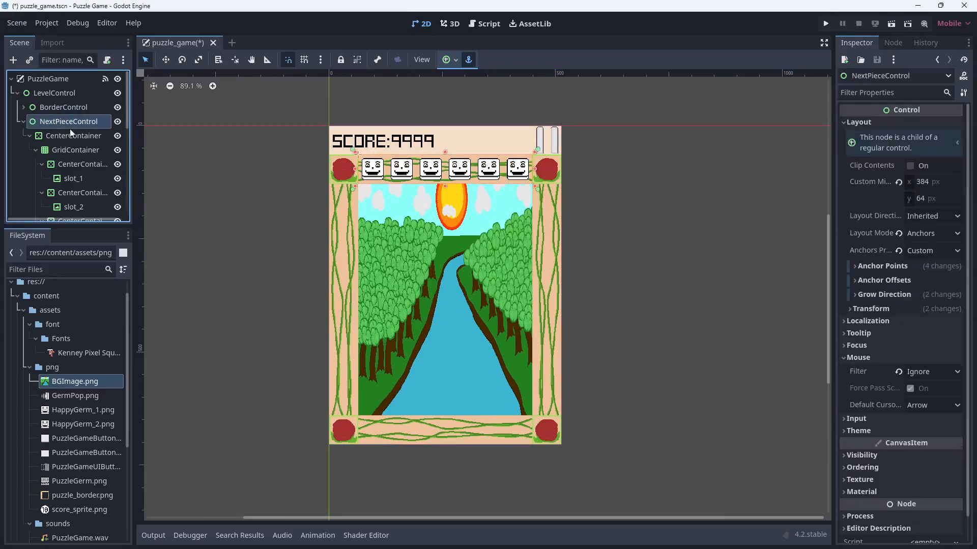
Step: Try resizing NextPieceControl by its top and right edges, and enlarge the scene tree to show all six slots
{"action": "scroll", "coordinate": [431, 169], "scroll_direction": "up", "scroll_amount": 3}
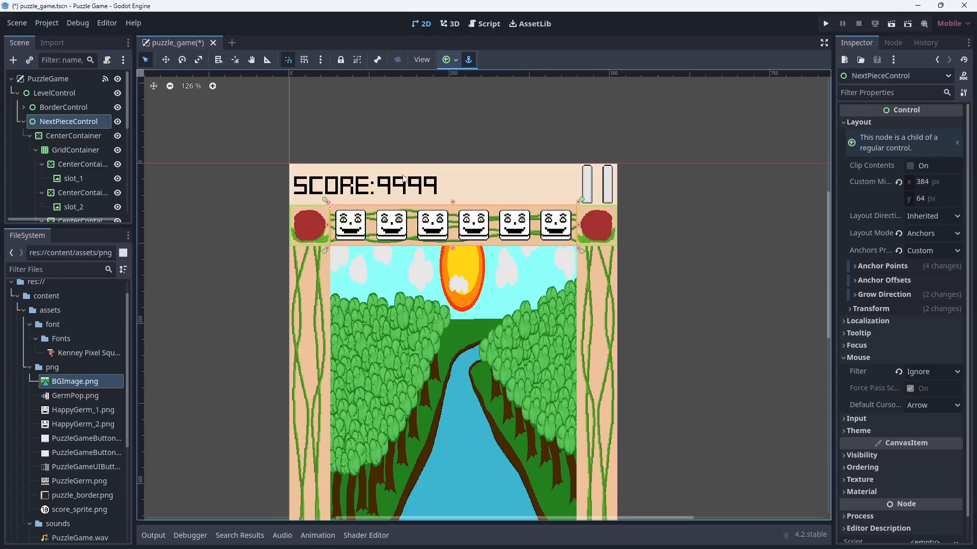
{"action": "scroll", "coordinate": [401, 176], "scroll_direction": "up", "scroll_amount": 3}
{"action": "left_click_drag", "start_coordinate": [476, 214], "coordinate": [483, 280]}
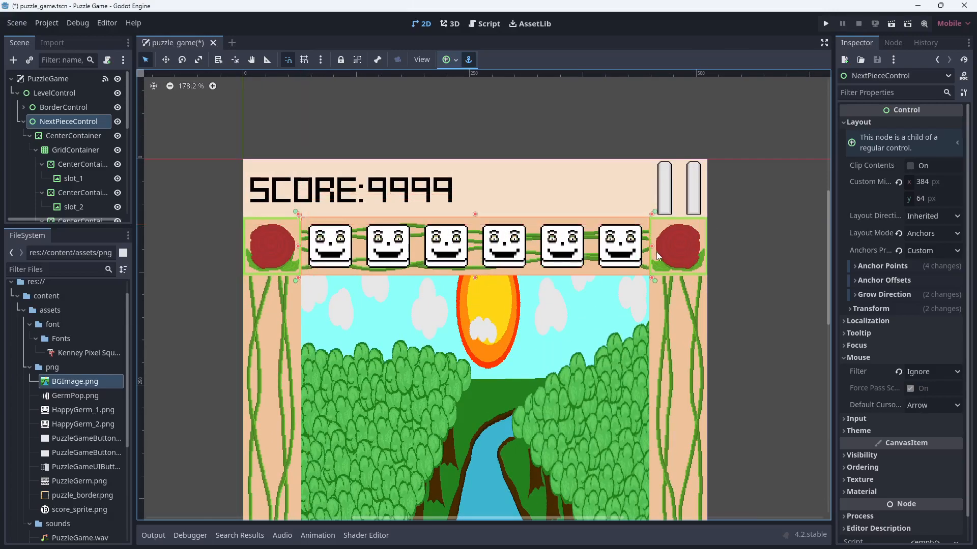
{"action": "mouse_move", "coordinate": [655, 246]}
{"action": "left_mouse_down"}
{"action": "mouse_move", "coordinate": [771, 246]}
{"action": "mouse_move", "coordinate": [655, 246]}
{"action": "left_mouse_up"}
{"action": "left_click_drag", "start_coordinate": [61, 224], "coordinate": [56, 339]}
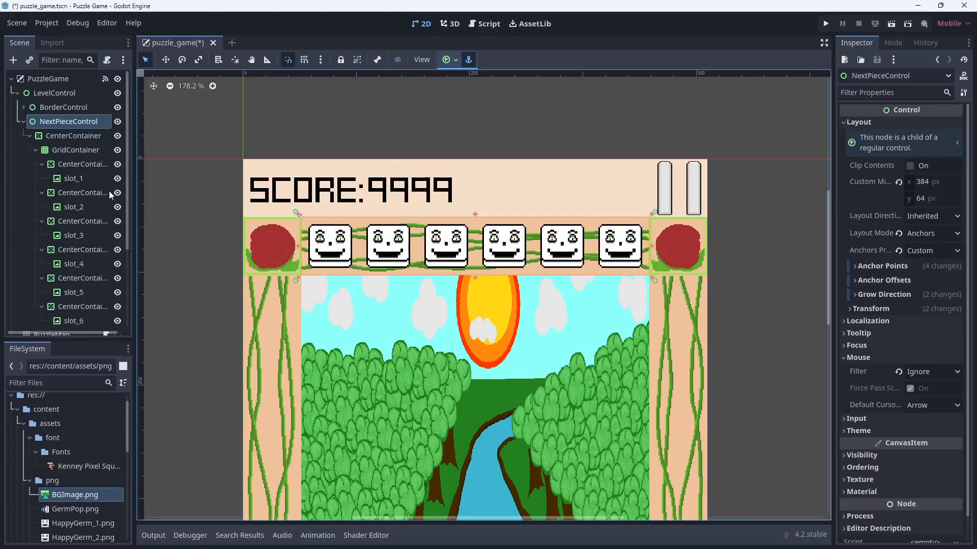
Step: Select the CenterContainer directly under NextPieceControl, try resizing it on the canvas, and undo each change
{"action": "left_click", "coordinate": [79, 137]}
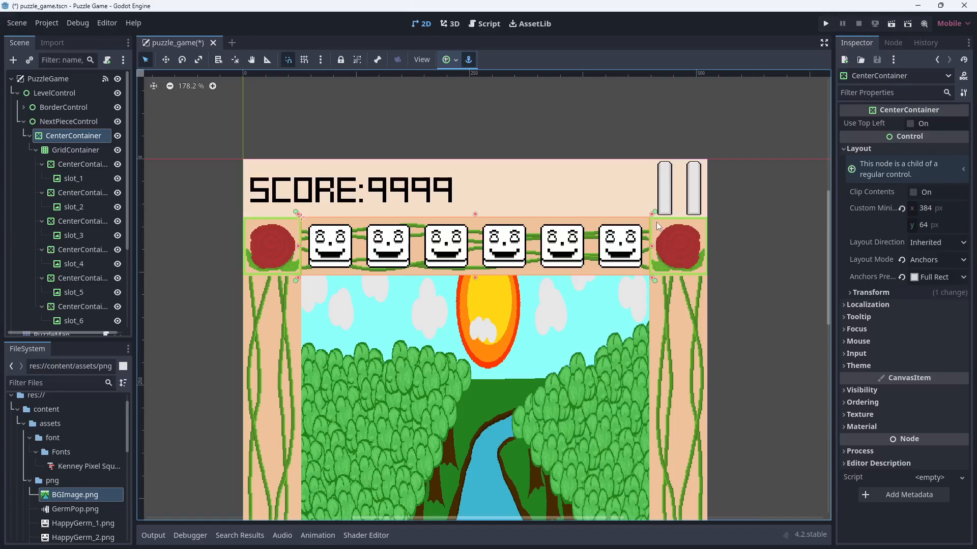
{"action": "left_click_drag", "start_coordinate": [653, 214], "coordinate": [692, 100]}
{"action": "key", "text": "ctrl+z"}
{"action": "left_click_drag", "start_coordinate": [613, 216], "coordinate": [723, 127]}
{"action": "key", "text": "ctrl+z"}
Step: Inspect the GridContainer and the CenterContainers holding its slots, and return to the GridContainer's column and separation properties
{"action": "left_click", "coordinate": [87, 152]}
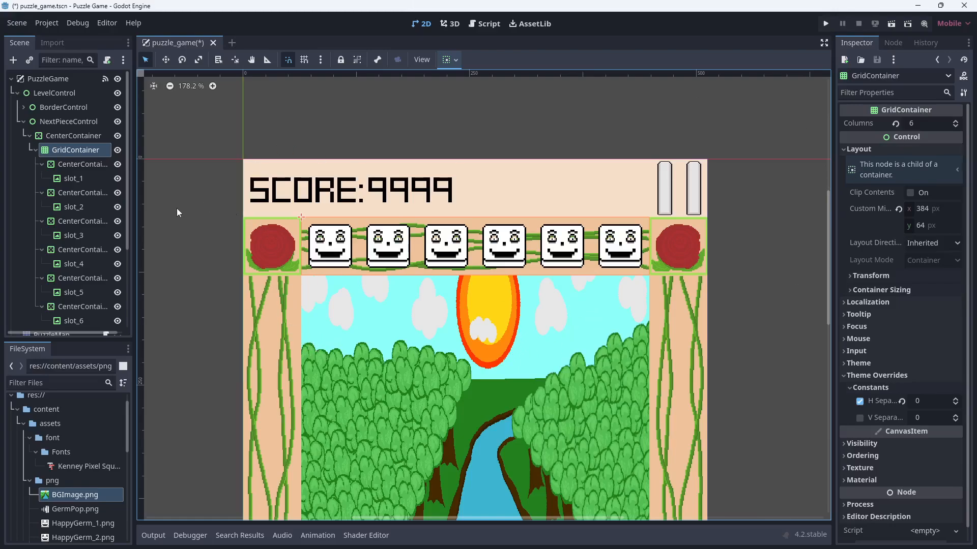
{"action": "left_click", "coordinate": [87, 166]}
{"action": "left_click", "coordinate": [87, 193]}
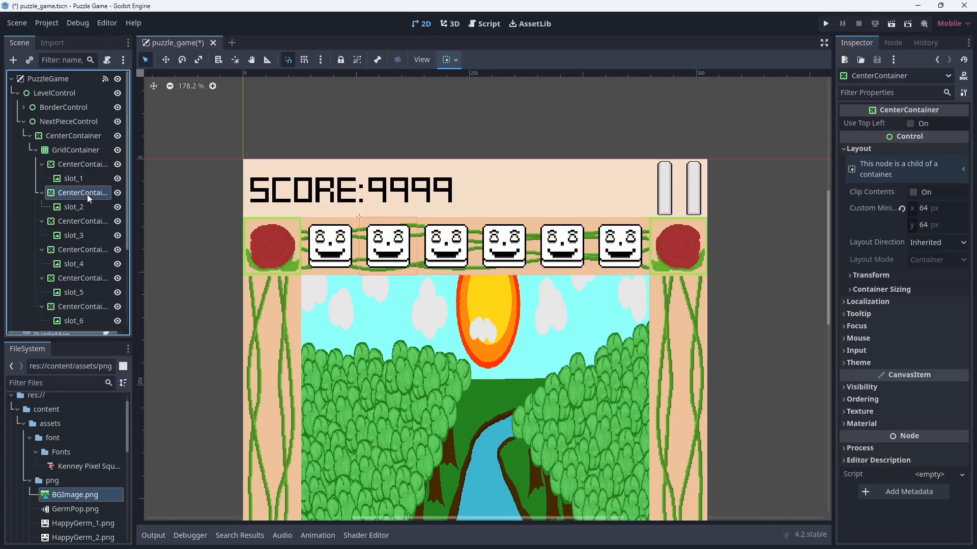
{"action": "left_click", "coordinate": [91, 244]}
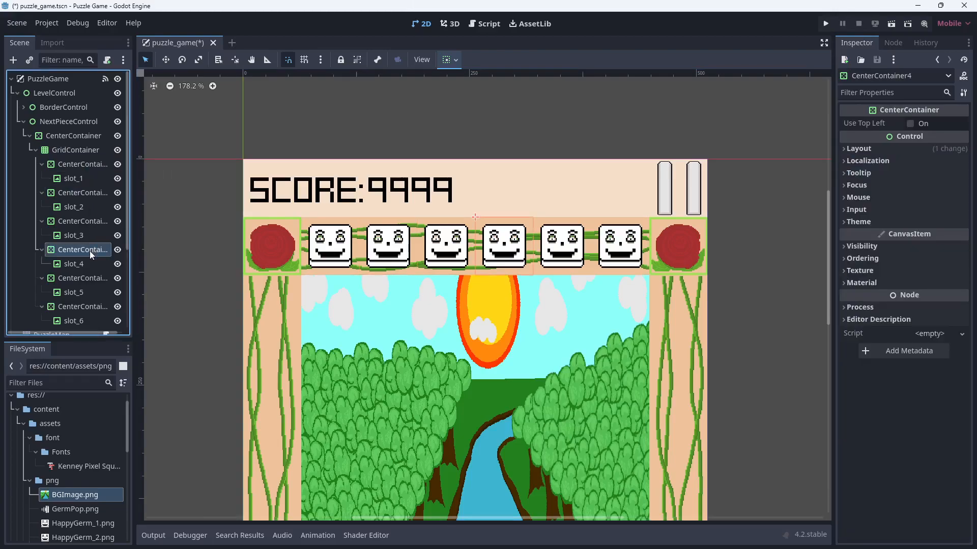
{"action": "scroll", "coordinate": [89, 251], "scroll_direction": "down", "scroll_amount": 2}
{"action": "left_click", "coordinate": [87, 275]}
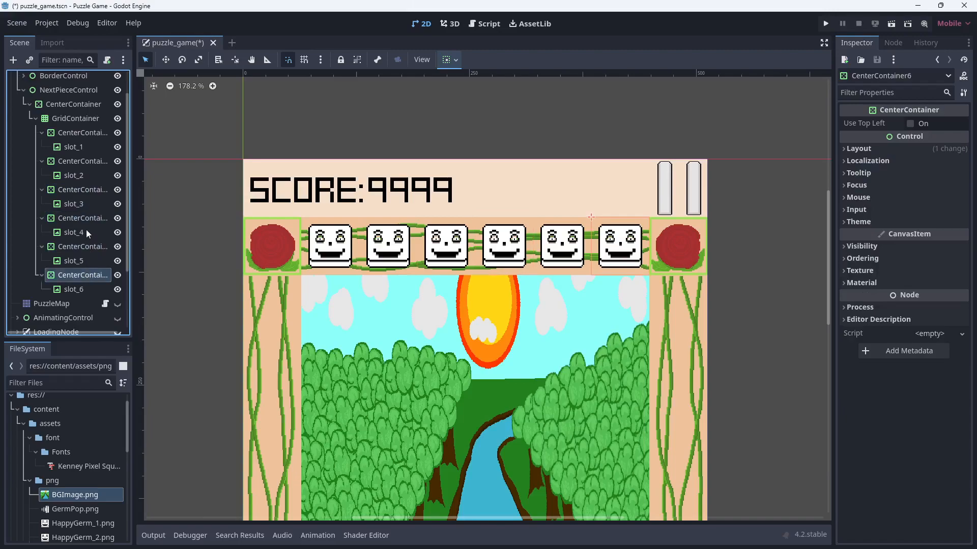
{"action": "left_click", "coordinate": [87, 118]}
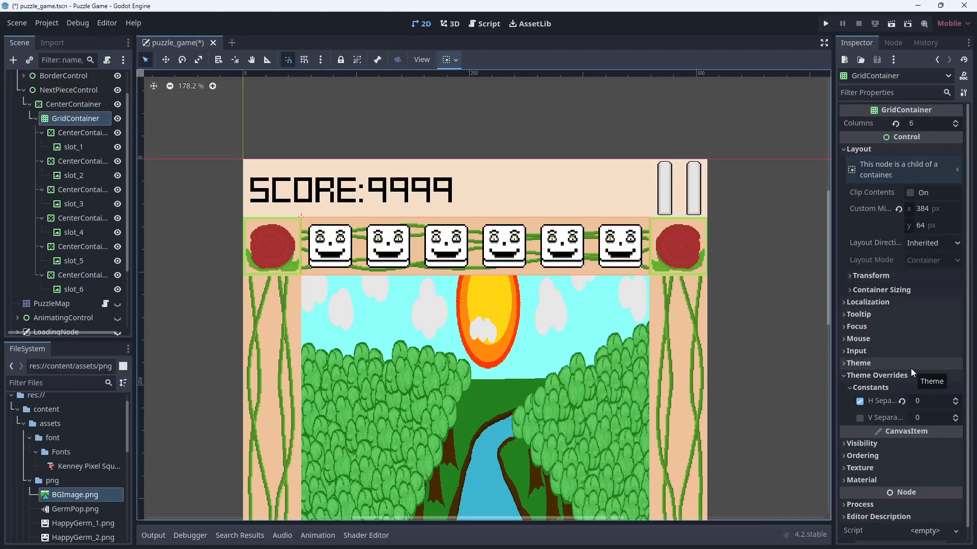
Step: Try the GridContainer's horizontal separation override off and on, raise the separation value, and reset it to 0
{"action": "left_click", "coordinate": [860, 401]}
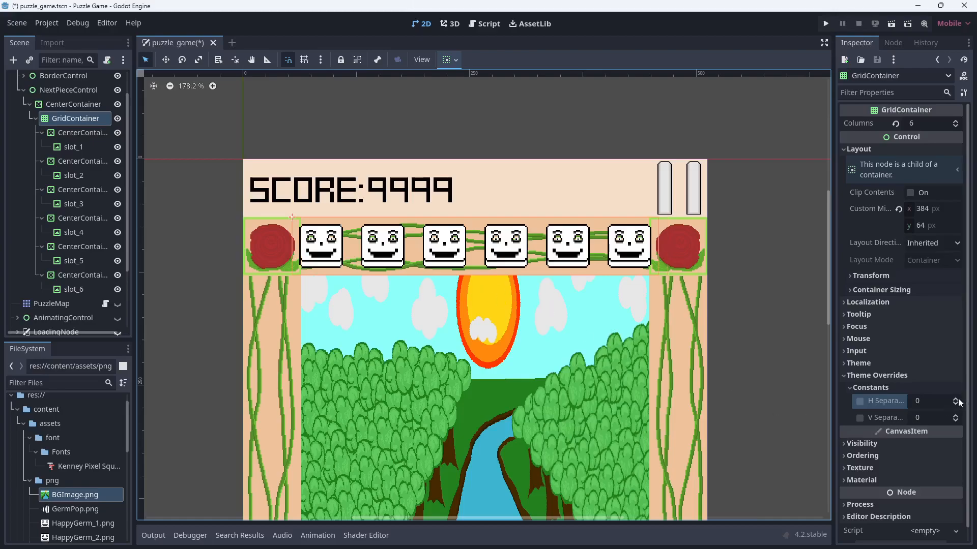
{"action": "left_click", "coordinate": [860, 402]}
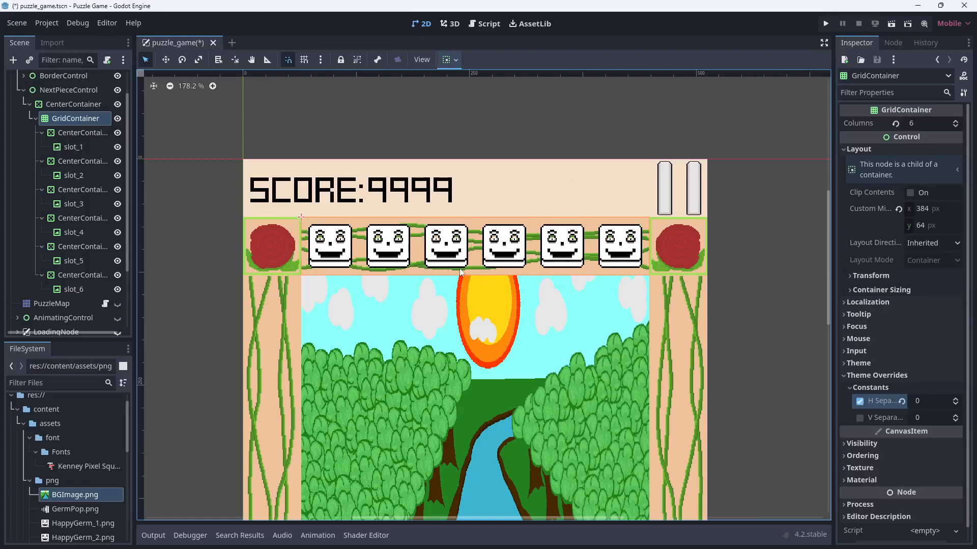
{"action": "left_click", "coordinate": [956, 400]}
{"action": "left_click", "coordinate": [956, 399]}
{"action": "left_click", "coordinate": [956, 399]}
{"action": "left_click", "coordinate": [956, 400]}
{"action": "left_click", "coordinate": [860, 402]}
{"action": "left_click", "coordinate": [860, 401]}
Step: Inspect the first slot's CenterContainer and the slot_1 texture node, and reveal the HappyGerm images in the project files
{"action": "left_click", "coordinate": [96, 135]}
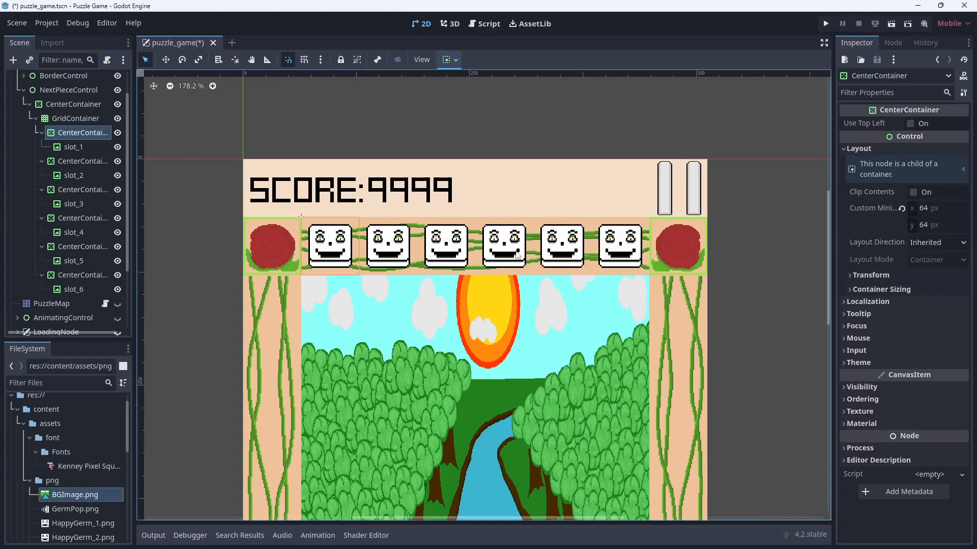
{"action": "left_click", "coordinate": [81, 145]}
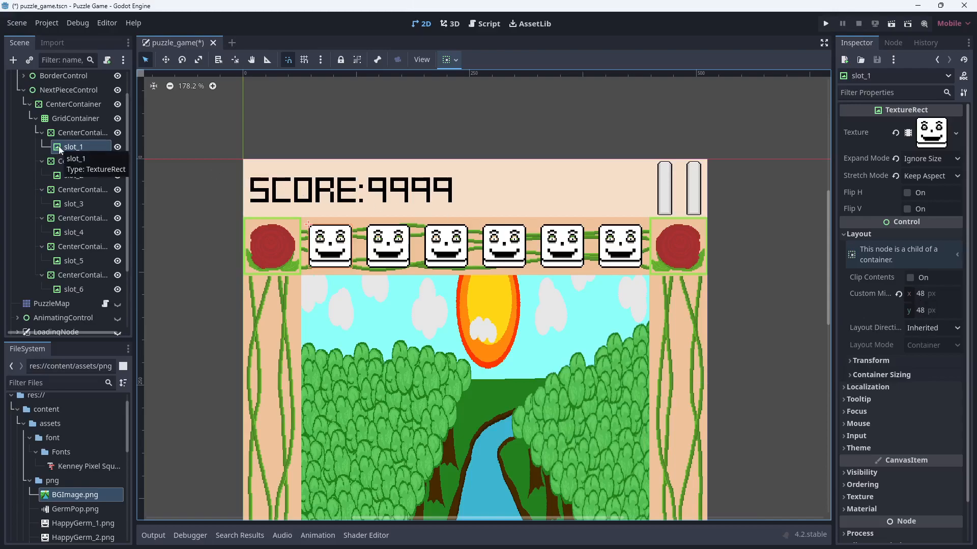
{"action": "scroll", "coordinate": [65, 472], "scroll_direction": "down", "scroll_amount": 5}
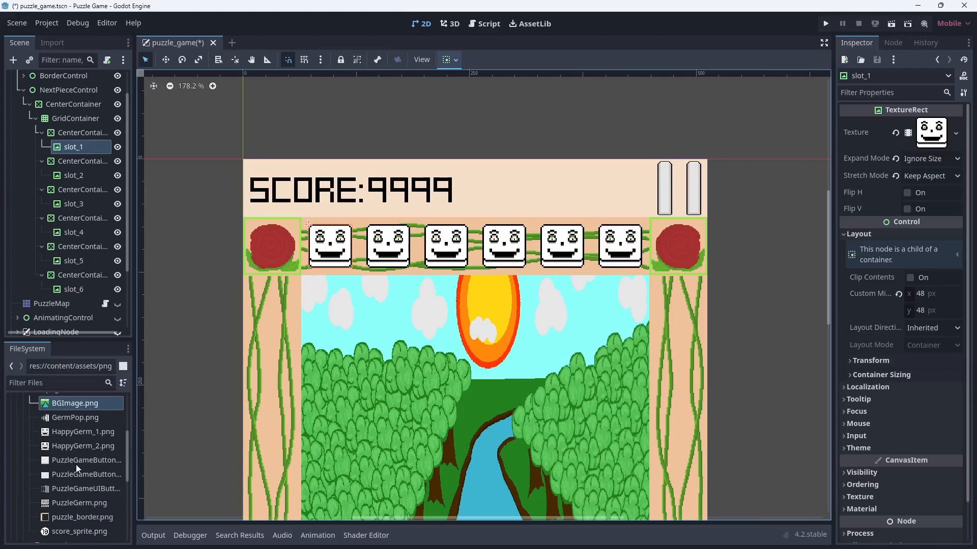
{"action": "scroll", "coordinate": [341, 251], "scroll_direction": "up", "scroll_amount": 5}
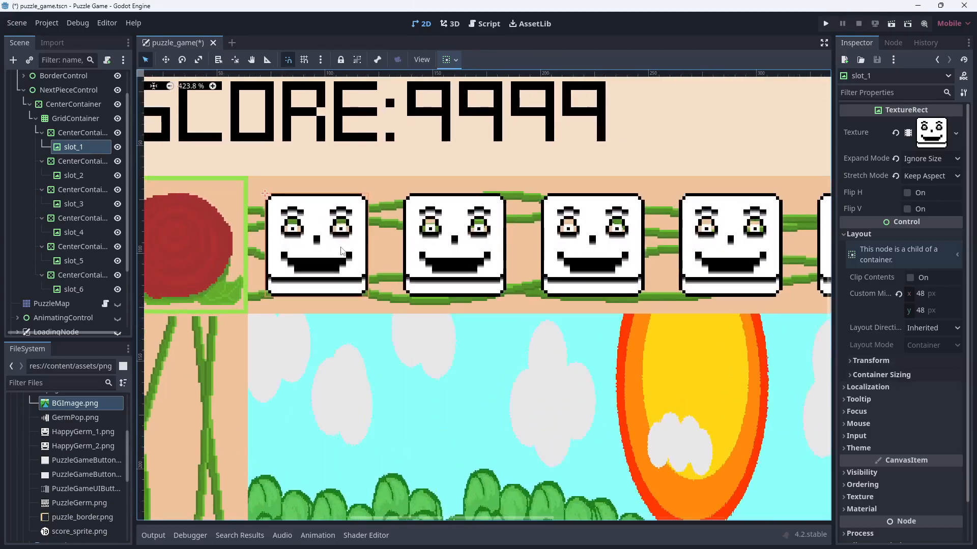
Step: Replace slot_1's texture with a new AnimatedTexture and set its frame count to 2
{"action": "left_click", "coordinate": [957, 133]}
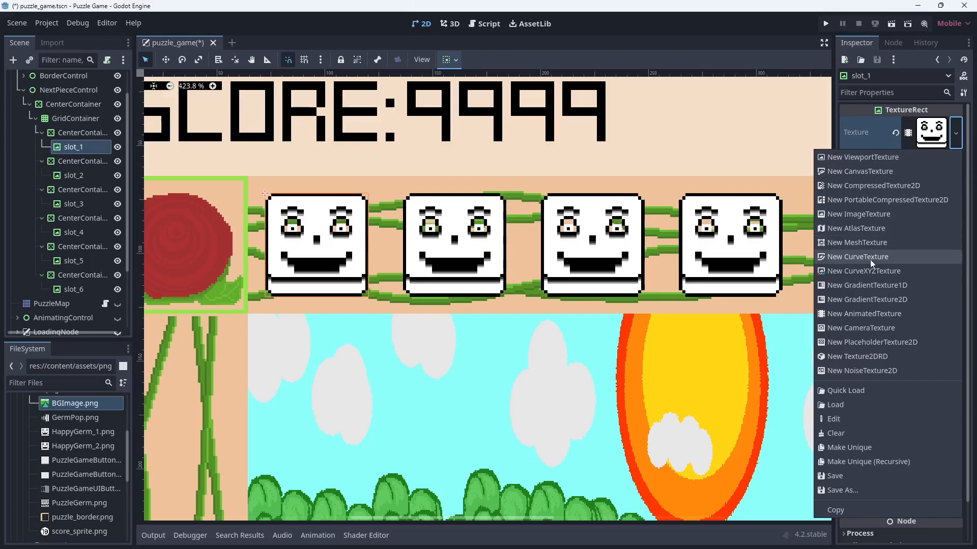
{"action": "left_click", "coordinate": [870, 315]}
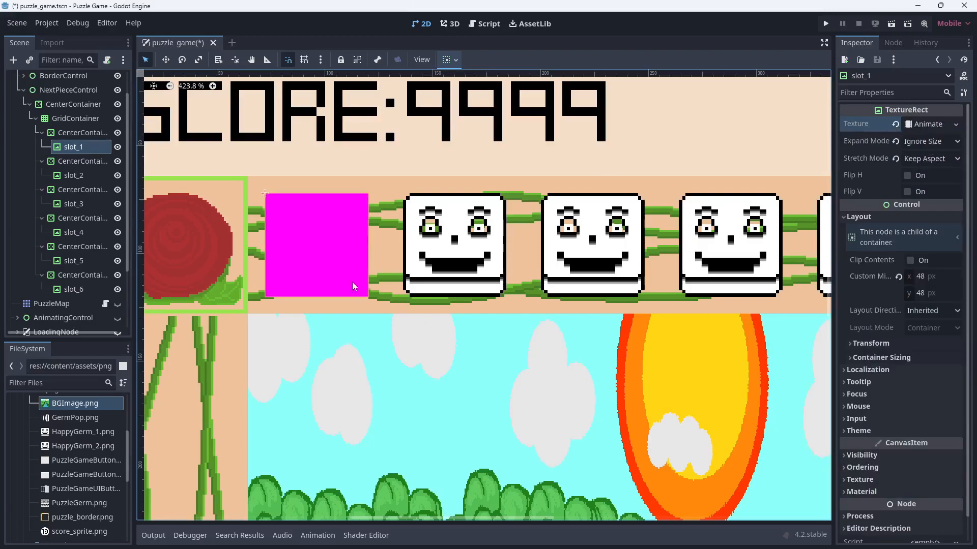
{"action": "left_click", "coordinate": [915, 126]}
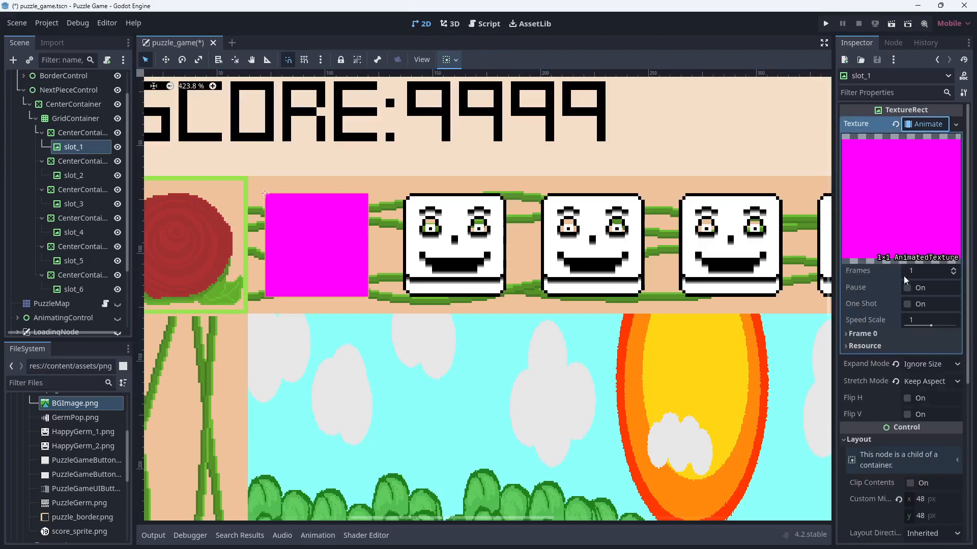
{"action": "left_click", "coordinate": [953, 272]}
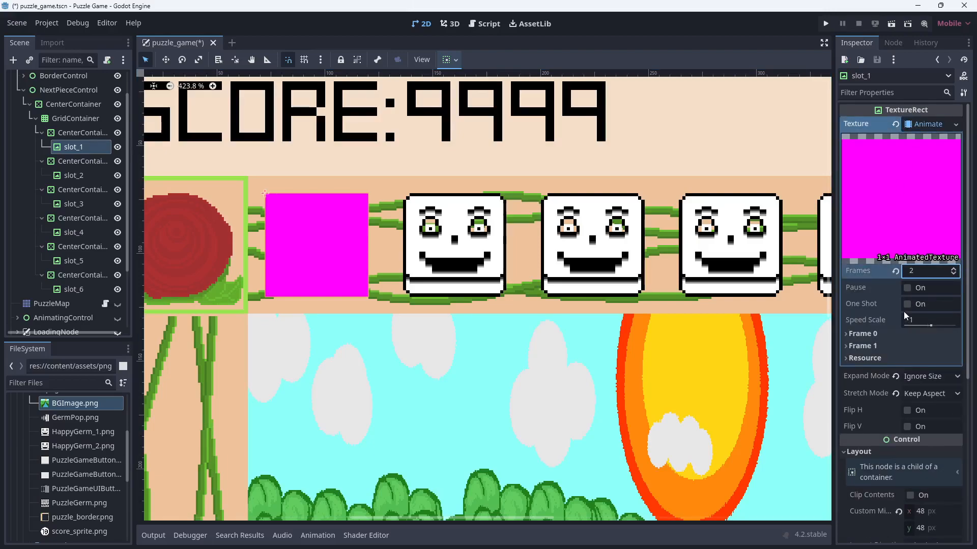
Step: Assign HappyGerm_1.png as the texture of Frame 0 and HappyGerm_2.png as the texture of Frame 1
{"action": "left_click", "coordinate": [857, 333]}
{"action": "left_click", "coordinate": [850, 379]}
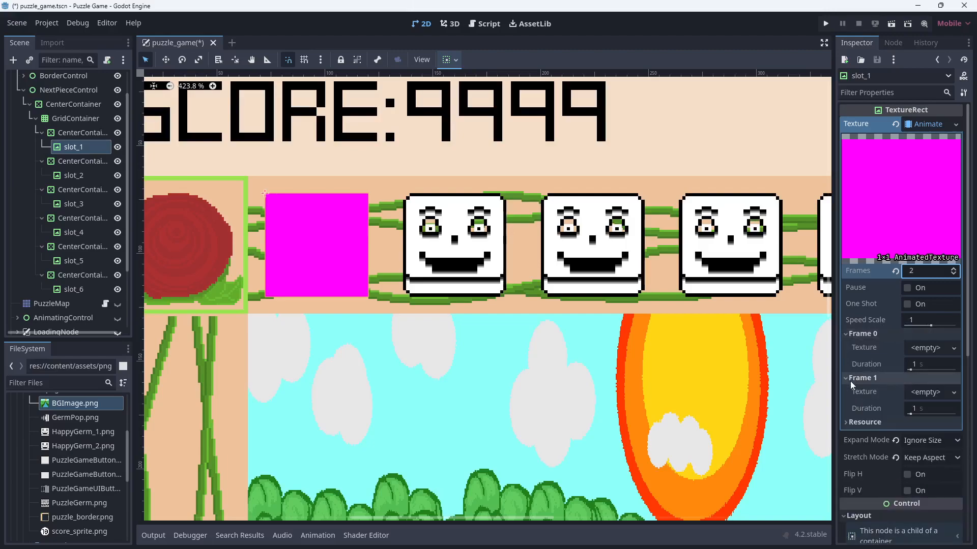
{"action": "left_click_drag", "start_coordinate": [97, 433], "coordinate": [916, 349]}
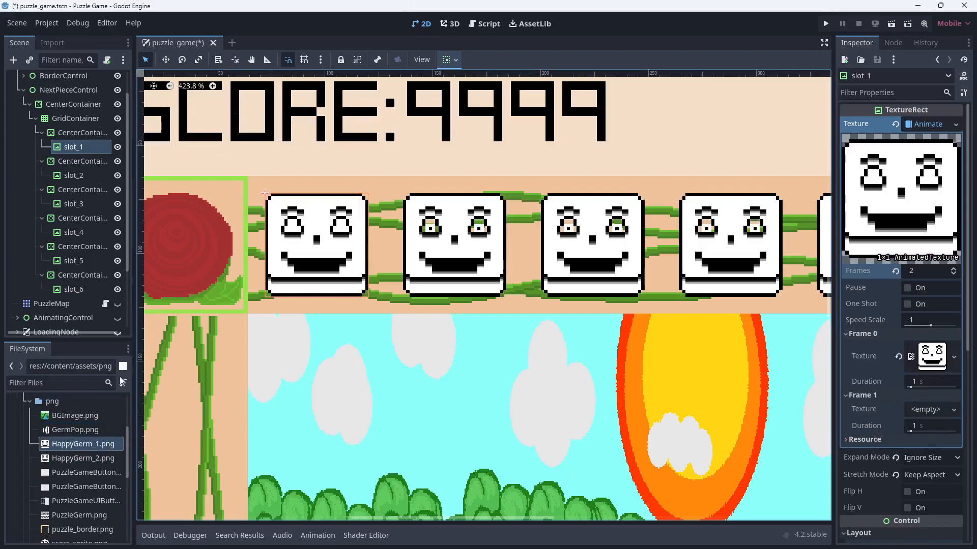
{"action": "left_click_drag", "start_coordinate": [67, 458], "coordinate": [913, 410]}
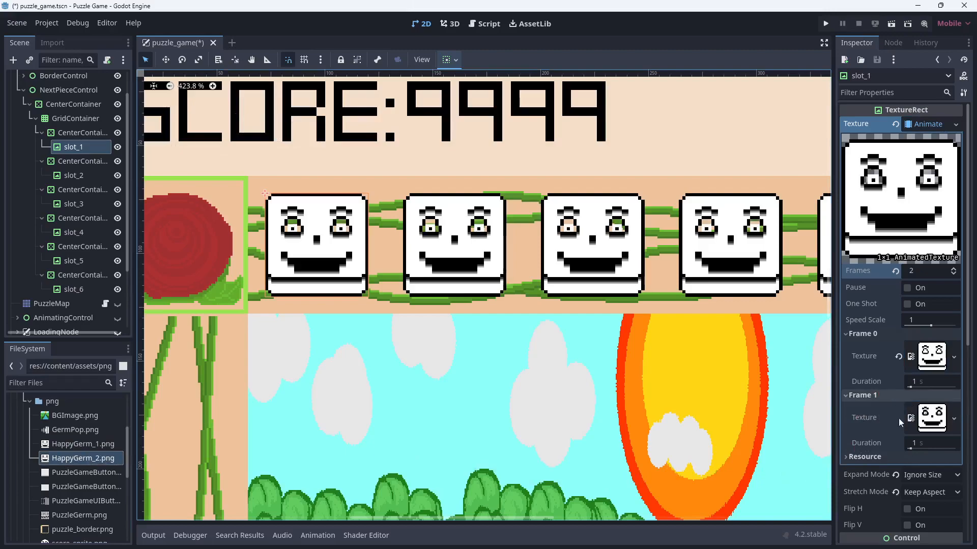
Step: Set the duration of Frame 1 to 2 s and of Frame 0 to 0.2 s
{"action": "left_click", "coordinate": [934, 444]}
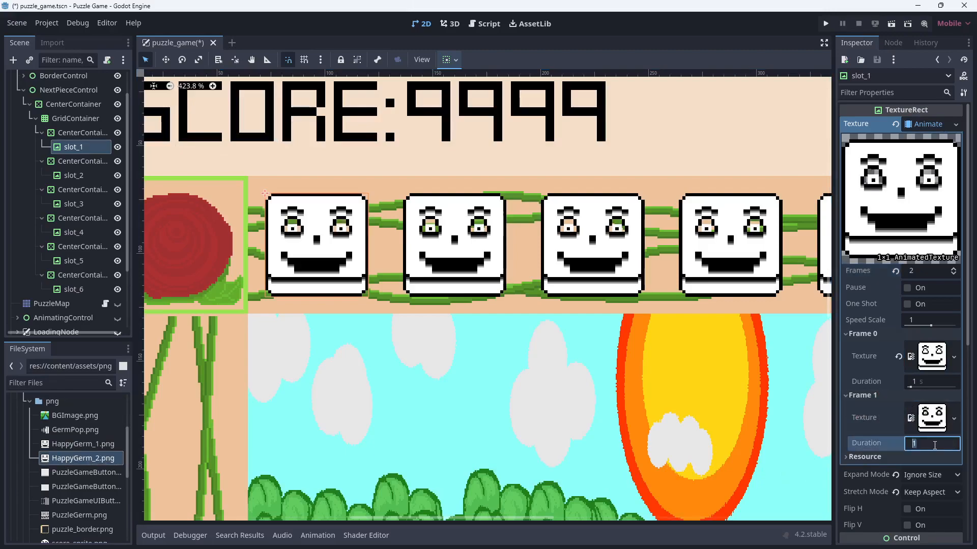
{"action": "type", "text": "2"}
{"action": "key", "text": "Return"}
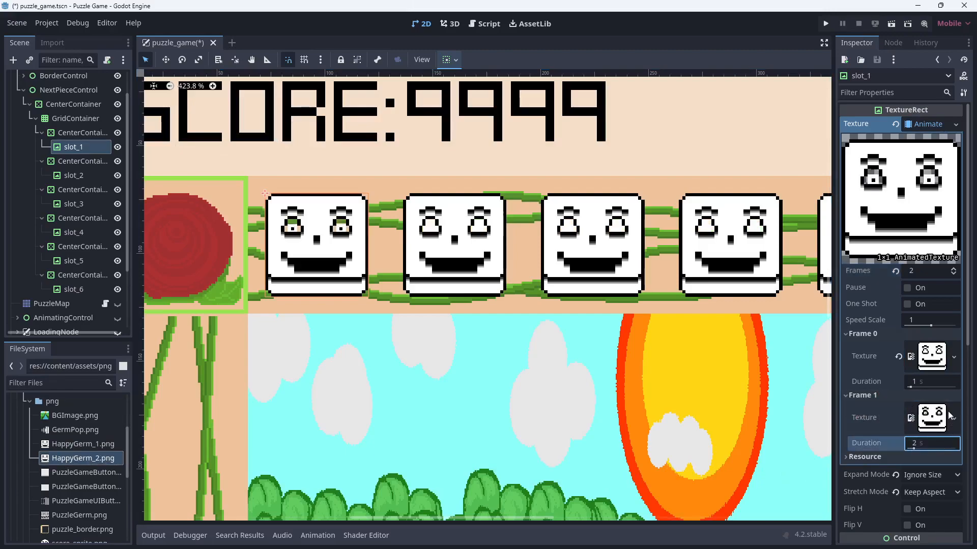
{"action": "left_click", "coordinate": [935, 382]}
{"action": "type", "text": "0.2"}
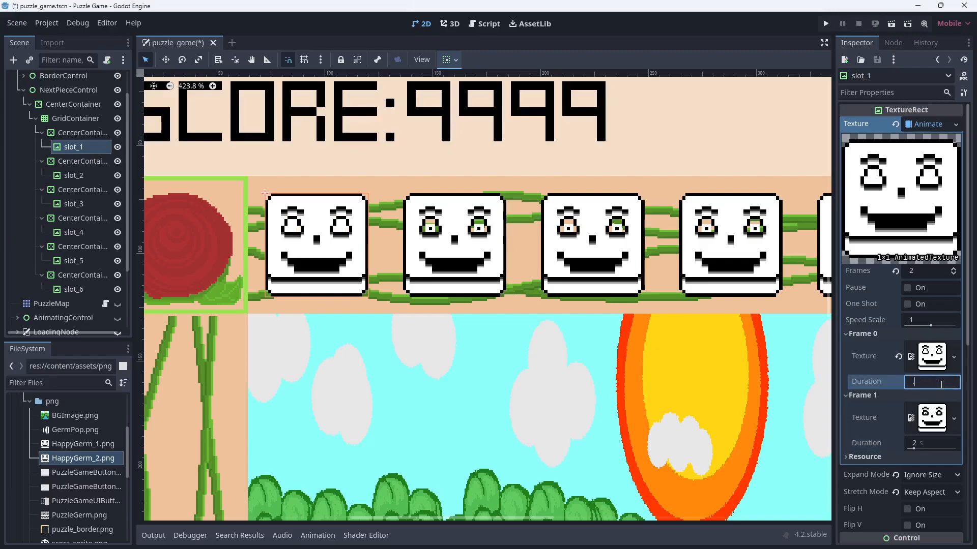
{"action": "key", "text": "Return"}
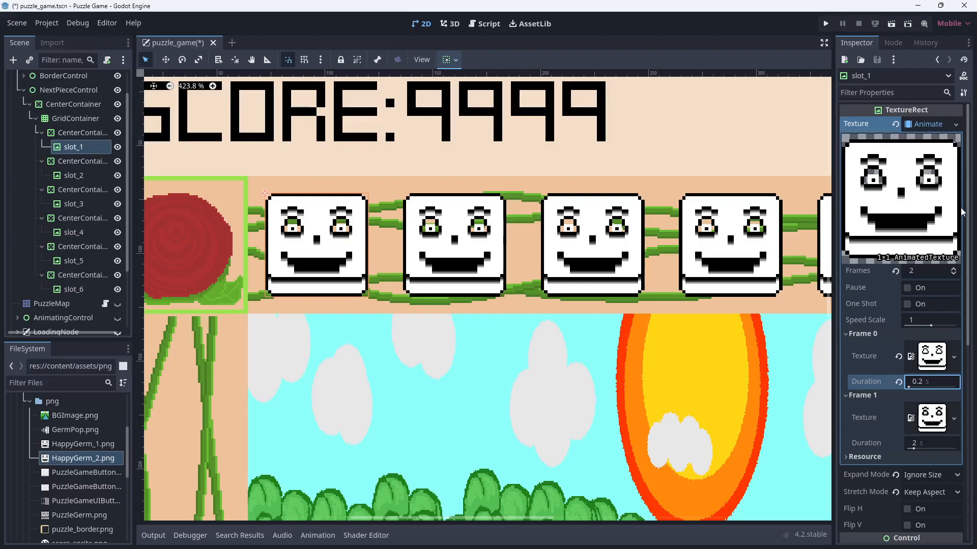
Step: Review slot_1's expand mode, stretch mode and layout properties along with the slot row on the canvas, and collapse the Layout section
{"action": "scroll", "coordinate": [924, 307], "scroll_direction": "down", "scroll_amount": 5}
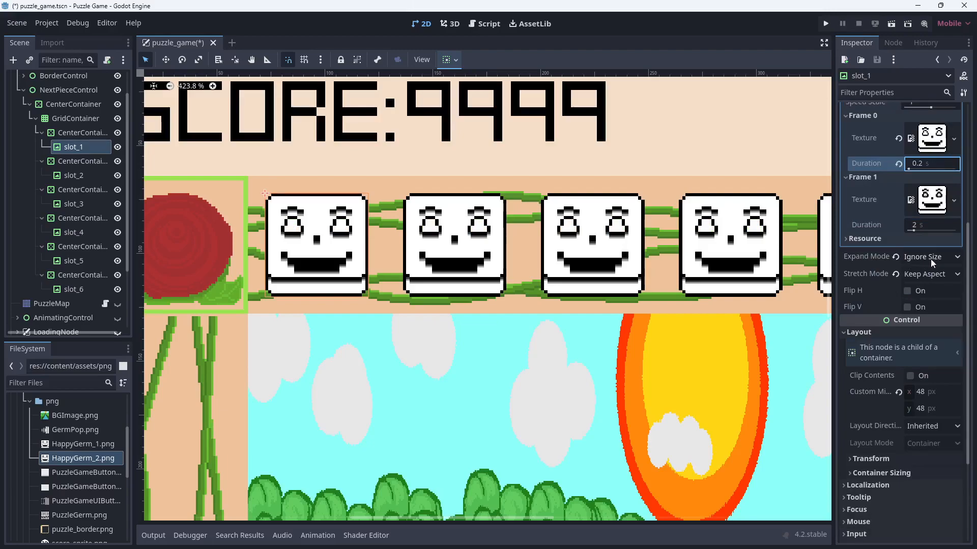
{"action": "left_click", "coordinate": [953, 278]}
{"action": "key", "text": "Escape"}
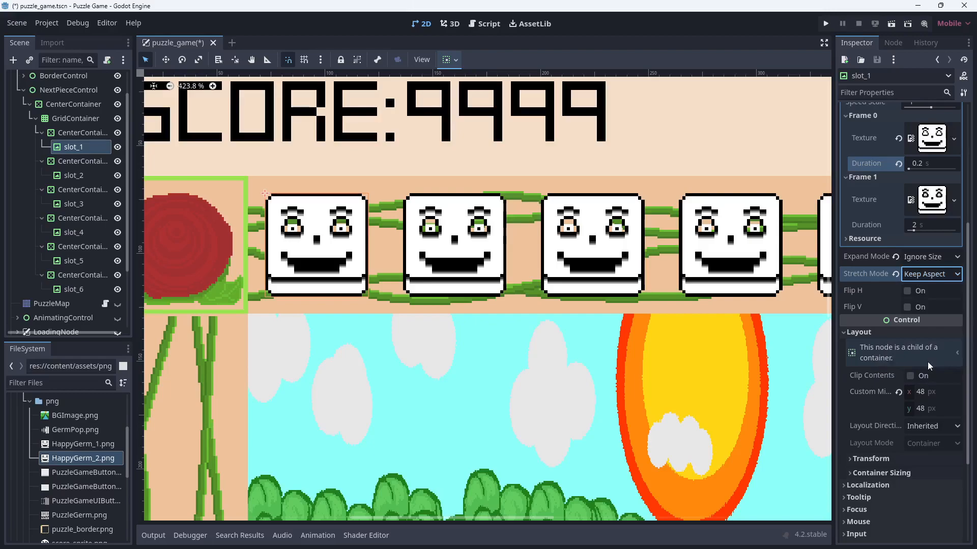
{"action": "scroll", "coordinate": [354, 208], "scroll_direction": "down", "scroll_amount": 2}
{"action": "middle_click_drag", "start_coordinate": [353, 208], "coordinate": [343, 244]}
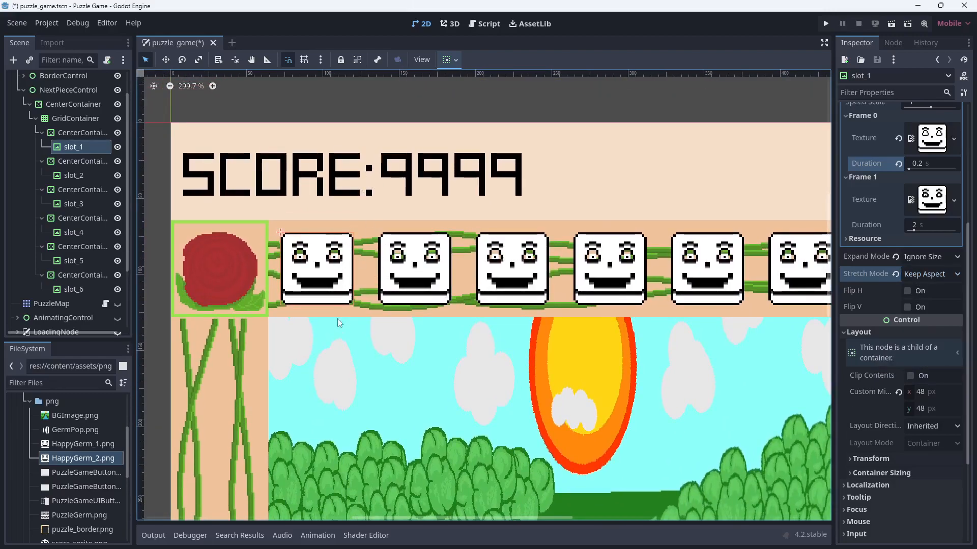
{"action": "scroll", "coordinate": [319, 301], "scroll_direction": "down", "scroll_amount": 1}
{"action": "middle_click_drag", "start_coordinate": [319, 301], "coordinate": [318, 263]}
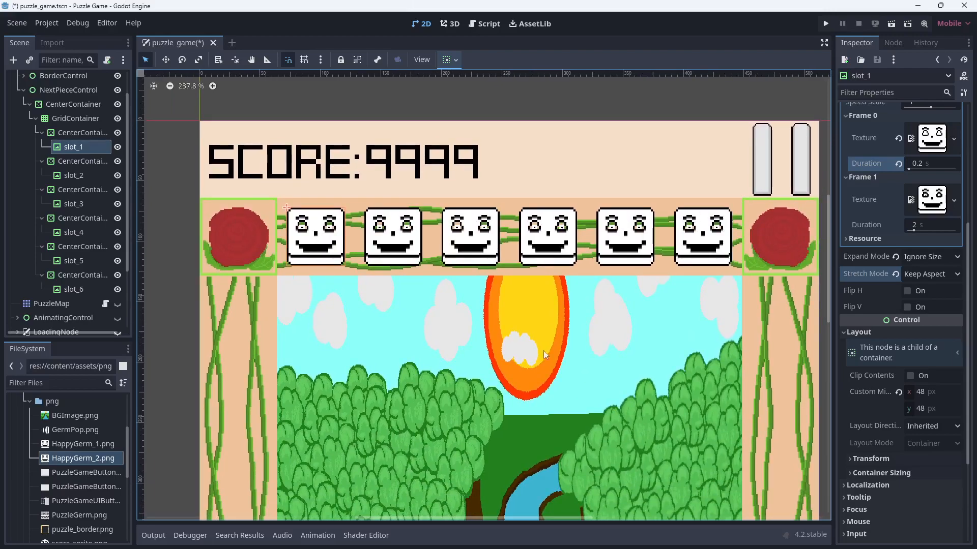
{"action": "left_click", "coordinate": [857, 332]}
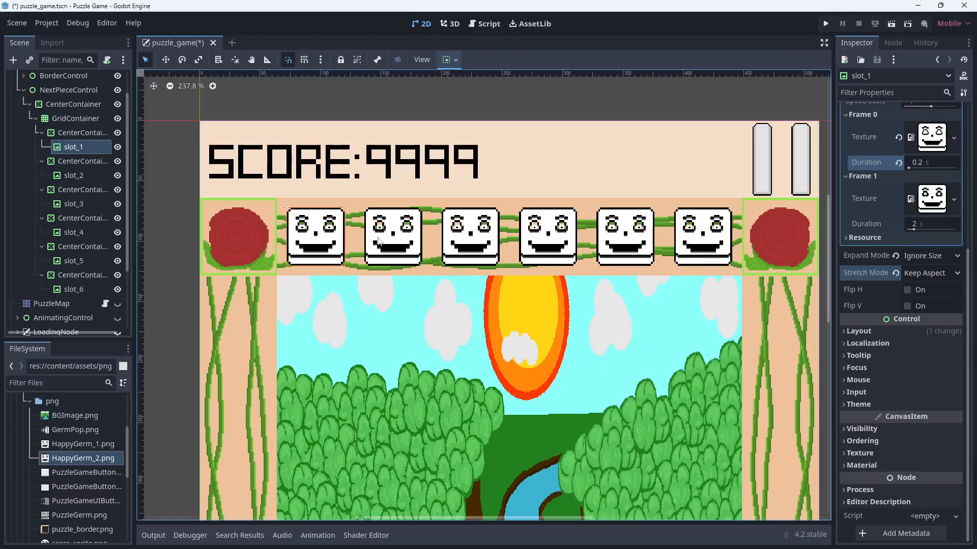
Step: Collapse NextPieceControl in the scene tree and expand AnimatingControl to list its animated sprites
{"action": "scroll", "coordinate": [315, 246], "scroll_direction": "down", "scroll_amount": 3}
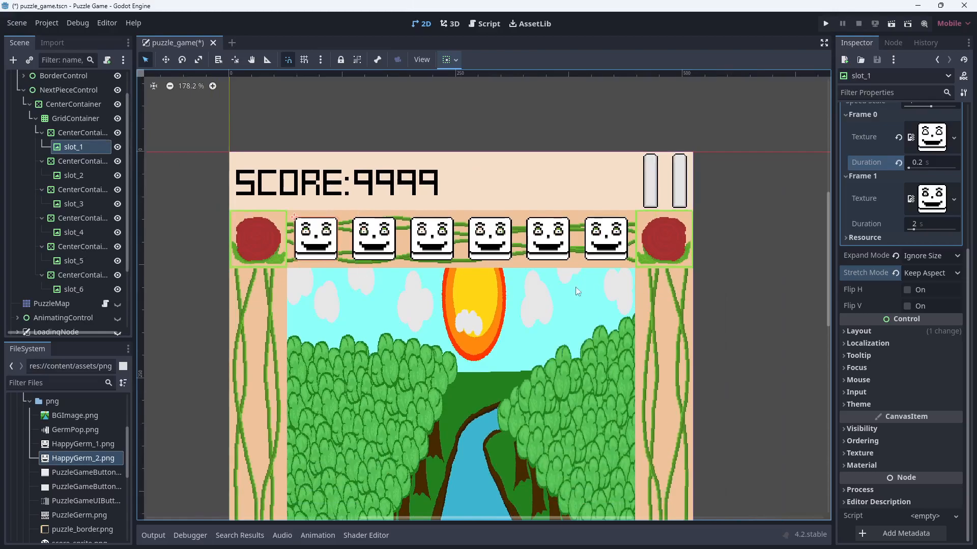
{"action": "middle_click_drag", "start_coordinate": [499, 423], "coordinate": [500, 322]}
{"action": "scroll", "coordinate": [501, 322], "scroll_direction": "down", "scroll_amount": 4}
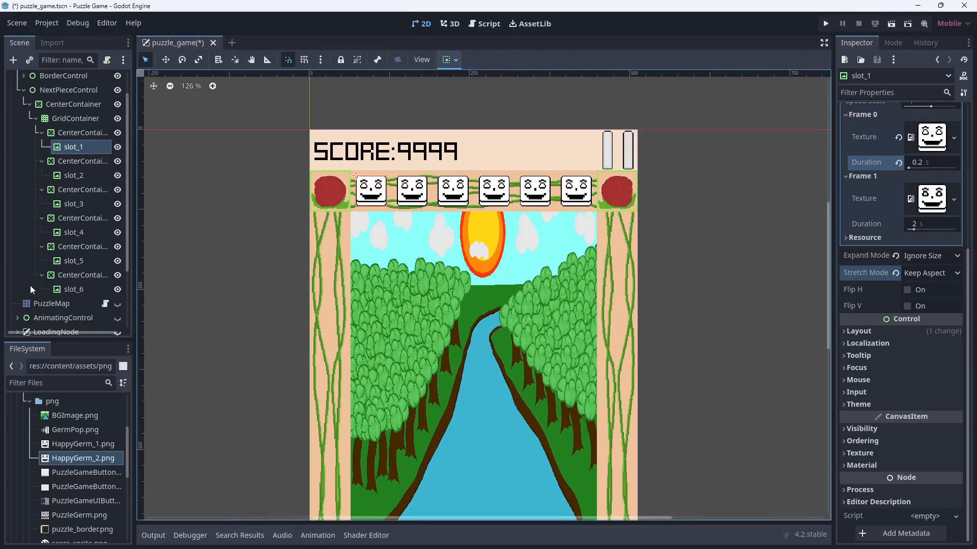
{"action": "left_click", "coordinate": [24, 89]}
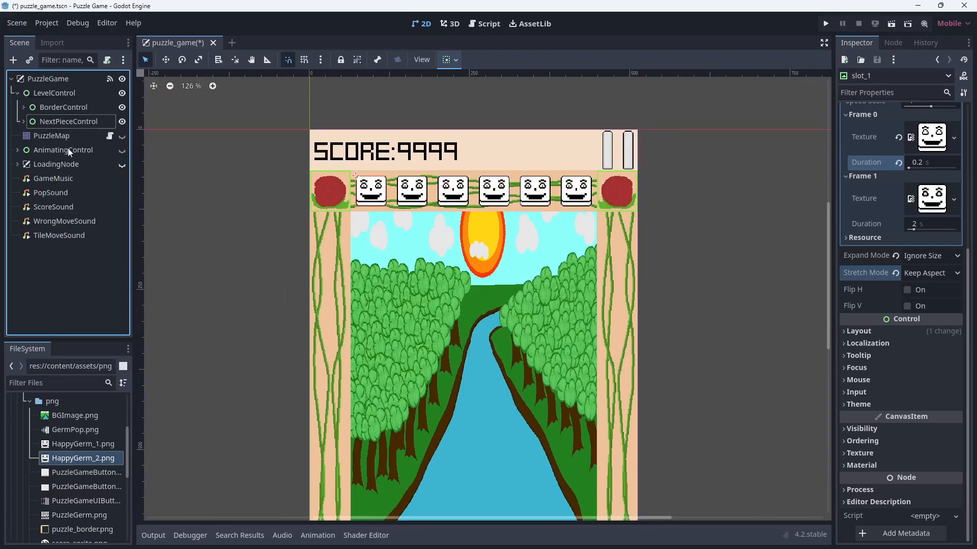
{"action": "left_click", "coordinate": [17, 151]}
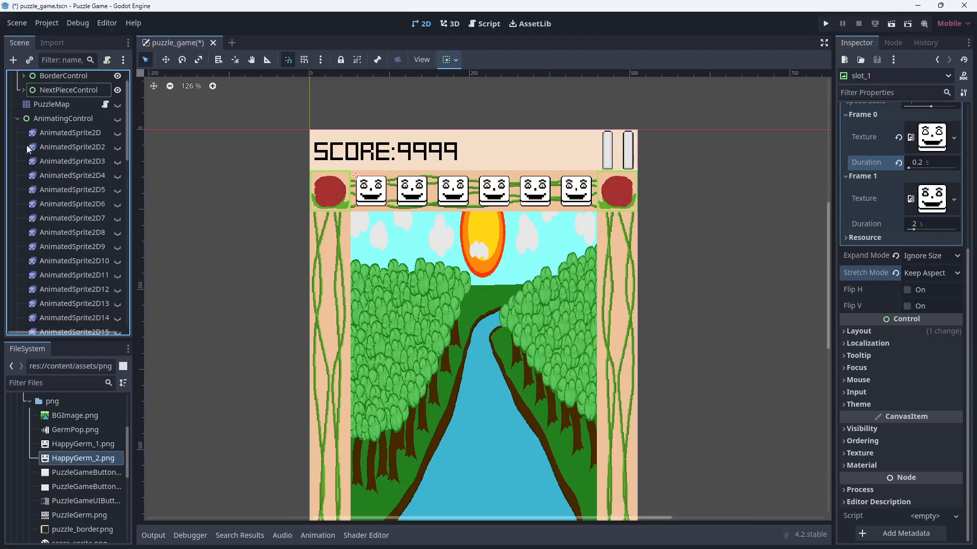
Step: Make AnimatingControl visible, and select and show all of its sprites from AnimatedSprite2D to AnimatedSprite2D48
{"action": "left_click", "coordinate": [66, 132]}
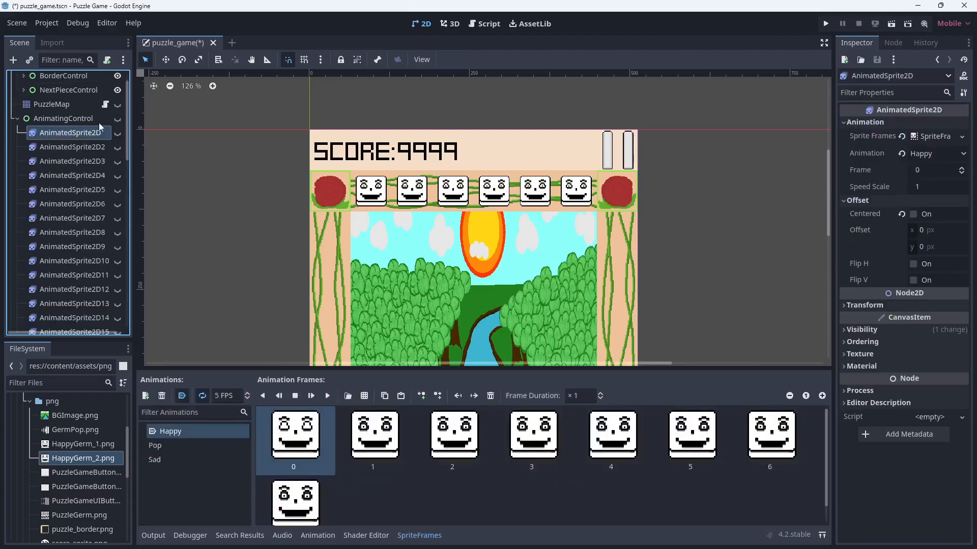
{"action": "left_click", "coordinate": [117, 120]}
{"action": "scroll", "coordinate": [83, 212], "scroll_direction": "down", "scroll_amount": 10}
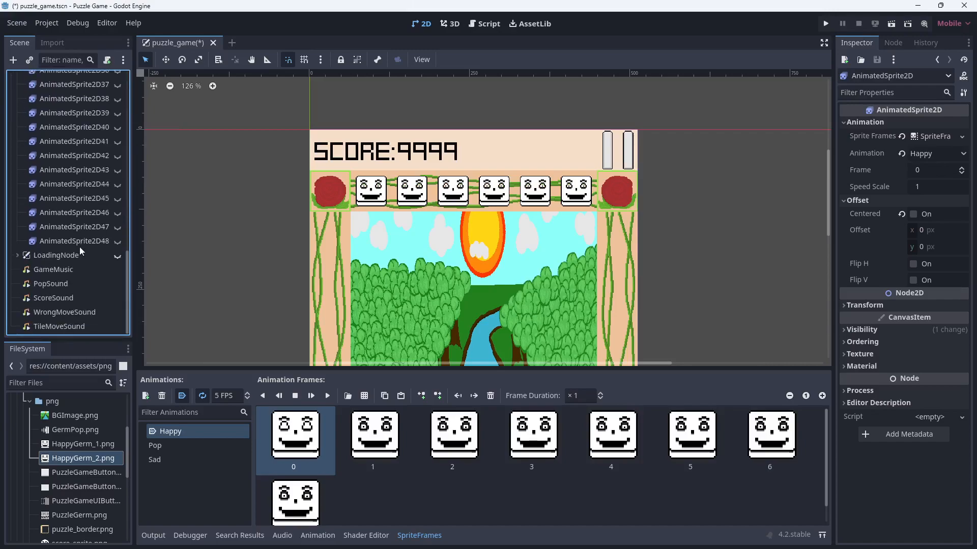
{"action": "left_click", "coordinate": [78, 245], "text": "shift"}
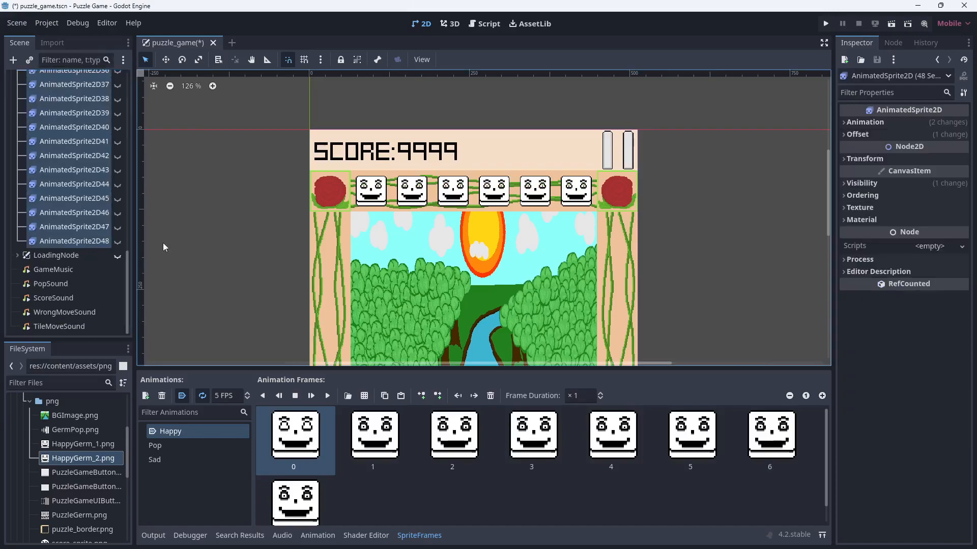
{"action": "left_click", "coordinate": [117, 241]}
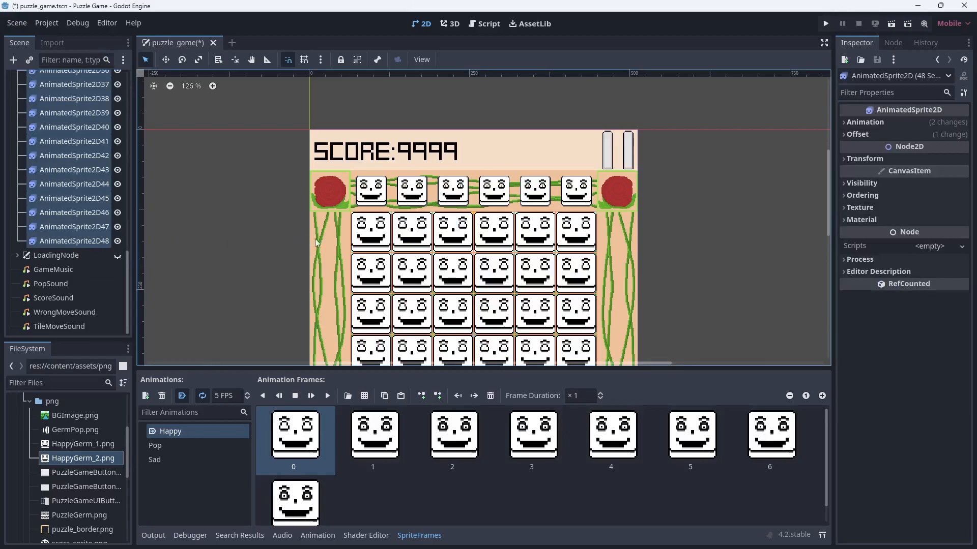
Step: Examine the sprite grid and the Happy animation's autoplay and looping options, and display the Pop animation's frames
{"action": "scroll", "coordinate": [325, 236], "scroll_direction": "up", "scroll_amount": 4}
{"action": "scroll", "coordinate": [325, 236], "scroll_direction": "up", "scroll_amount": 3}
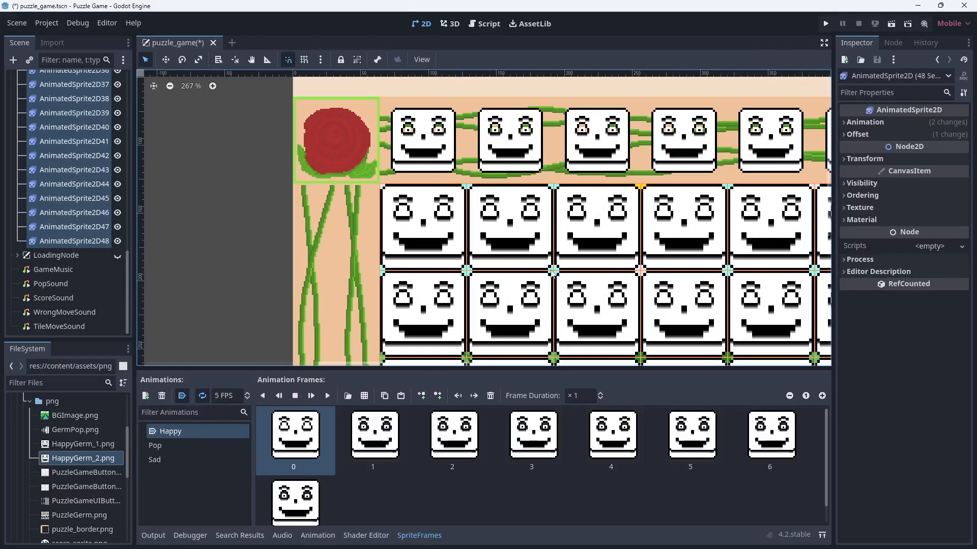
{"action": "scroll", "coordinate": [553, 269], "scroll_direction": "down", "scroll_amount": 7}
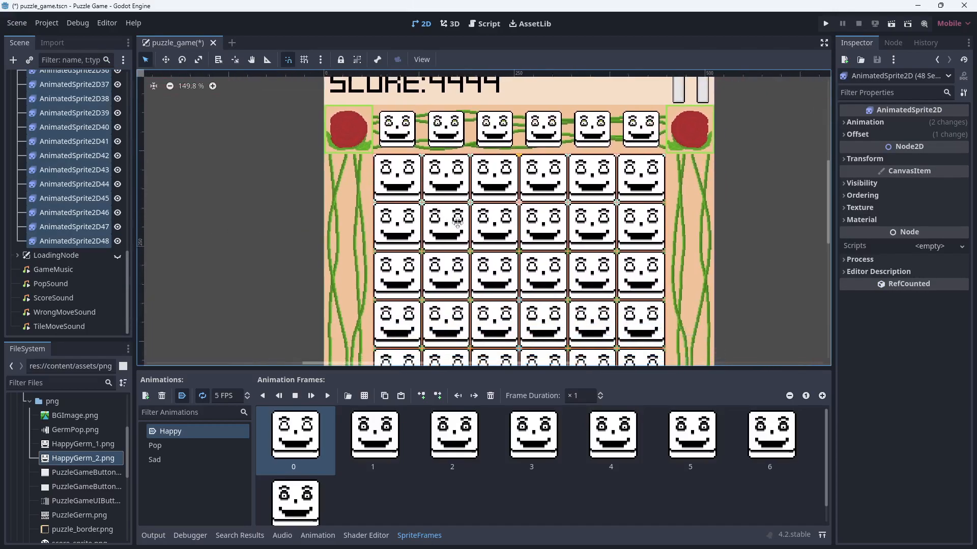
{"action": "scroll", "coordinate": [459, 305], "scroll_direction": "down", "scroll_amount": 3, "text": "ctrl"}
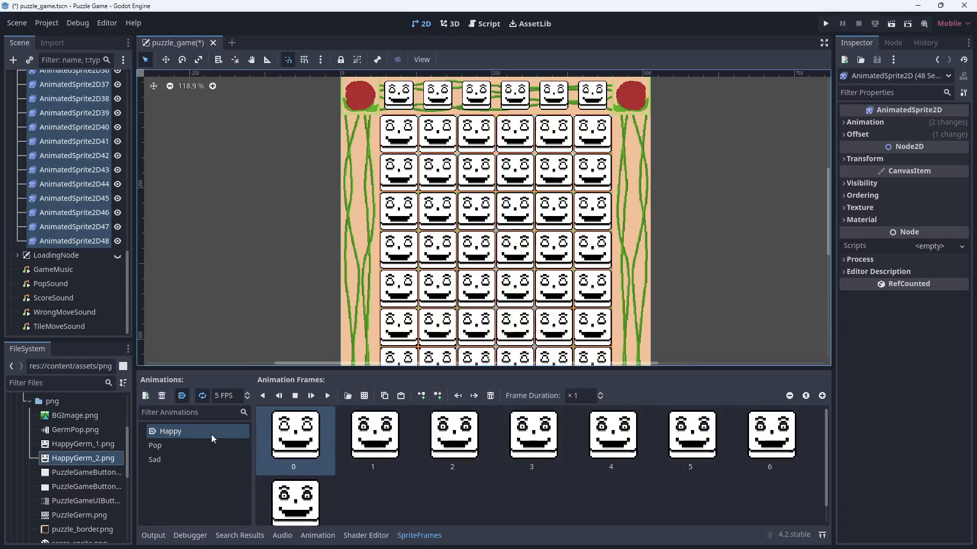
{"action": "left_click", "coordinate": [183, 397]}
{"action": "left_click", "coordinate": [182, 397]}
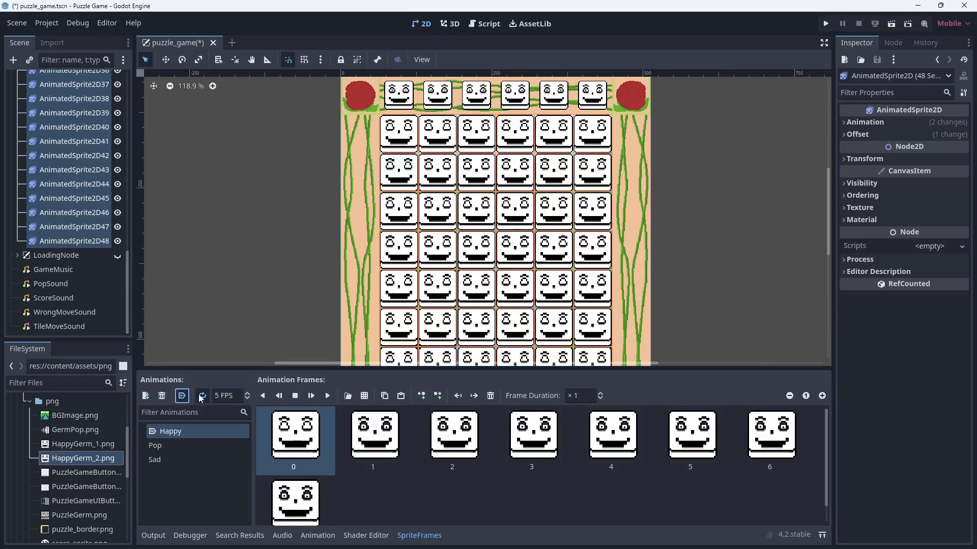
{"action": "left_click", "coordinate": [205, 398]}
{"action": "left_click", "coordinate": [155, 446]}
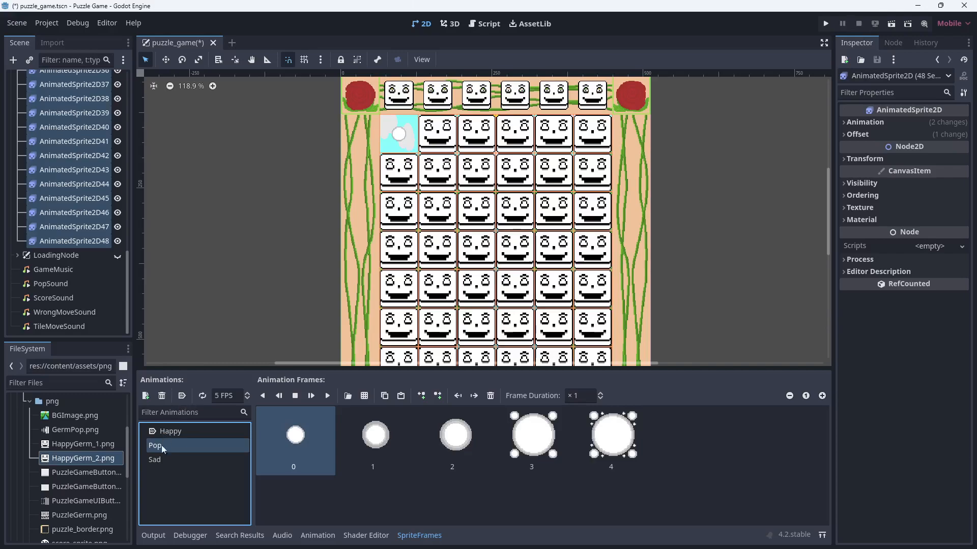
Step: Review the frames of the Sad, Pop and Happy animations, and examine the whole sprite grid on the canvas
{"action": "left_click", "coordinate": [160, 462]}
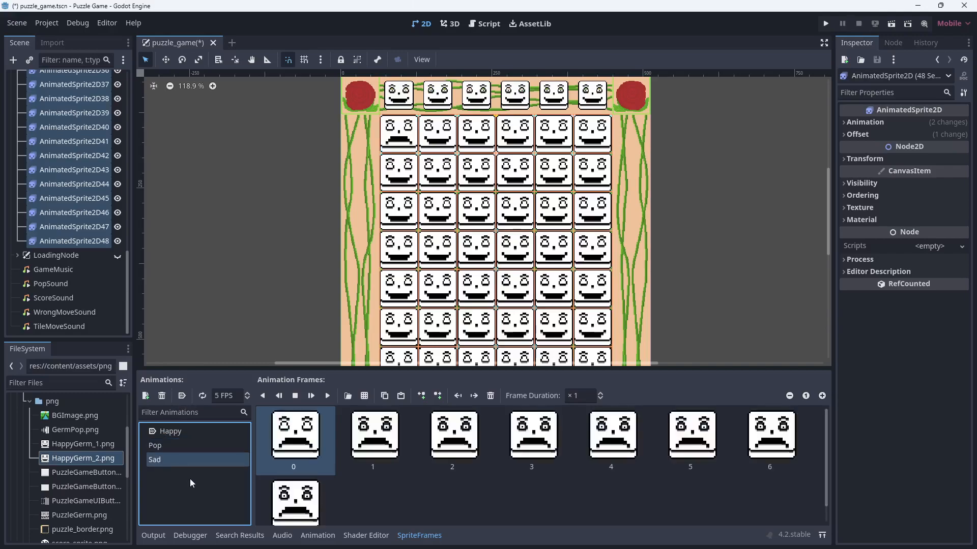
{"action": "left_click", "coordinate": [172, 446]}
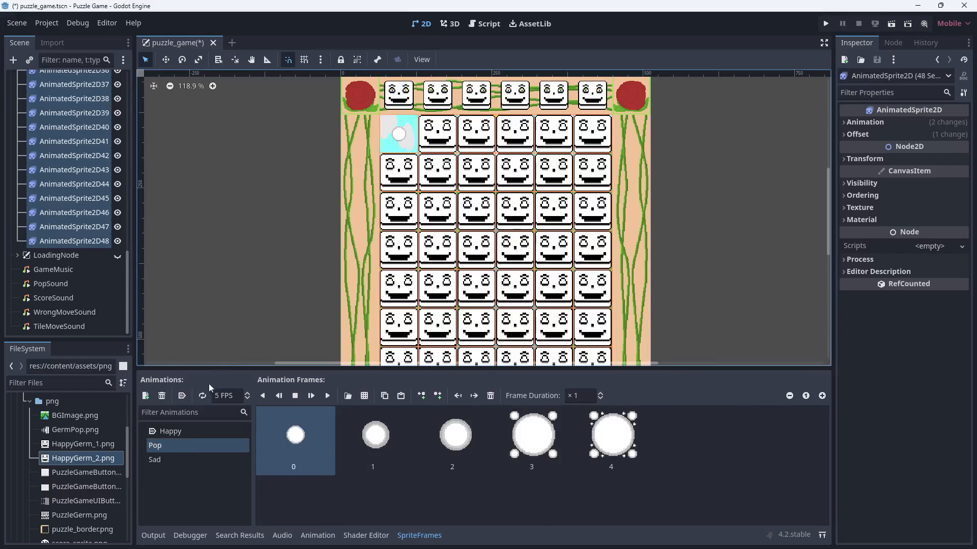
{"action": "left_click", "coordinate": [191, 432]}
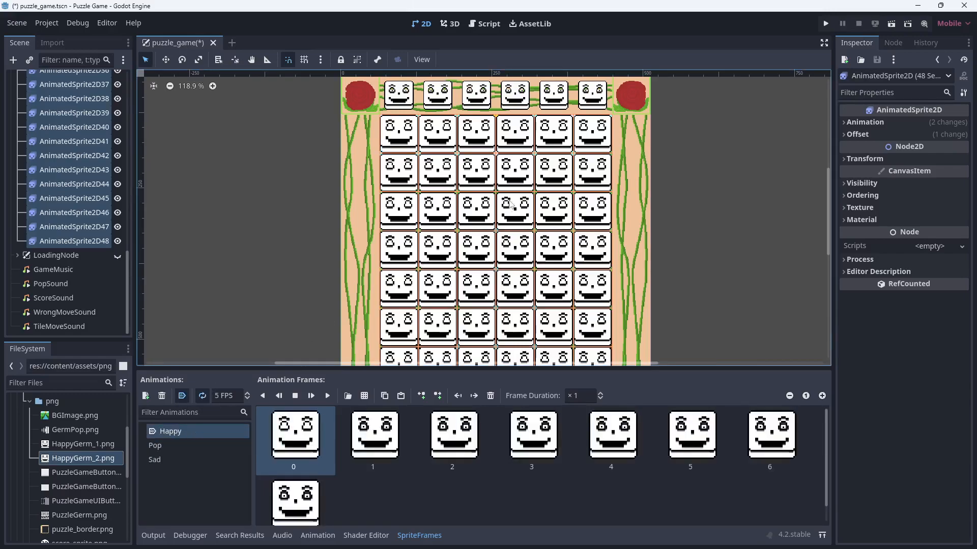
{"action": "scroll", "coordinate": [484, 225], "scroll_direction": "down", "scroll_amount": 3}
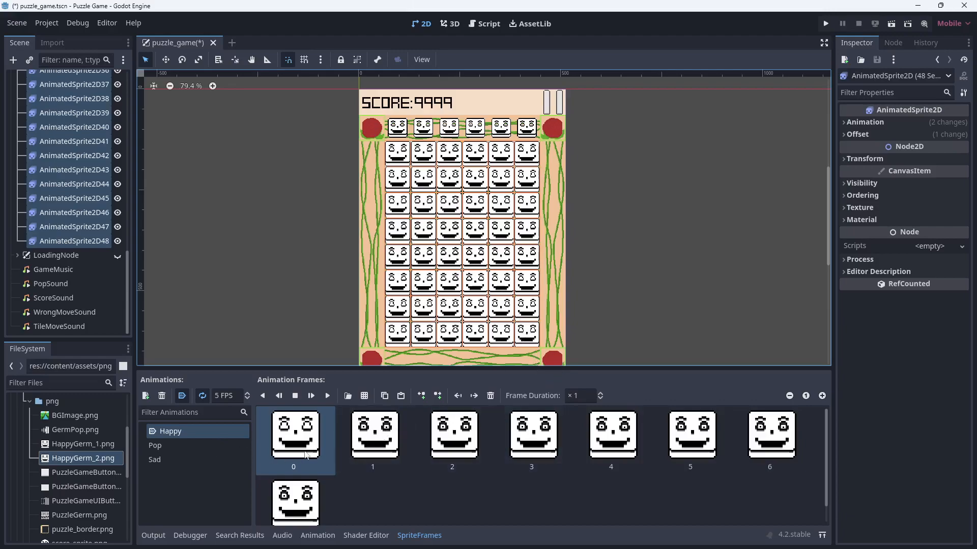
Step: Open PuzzleGerm.png from the content/assets/png folder as a sprite sheet for the Happy animation
{"action": "left_click", "coordinate": [366, 396]}
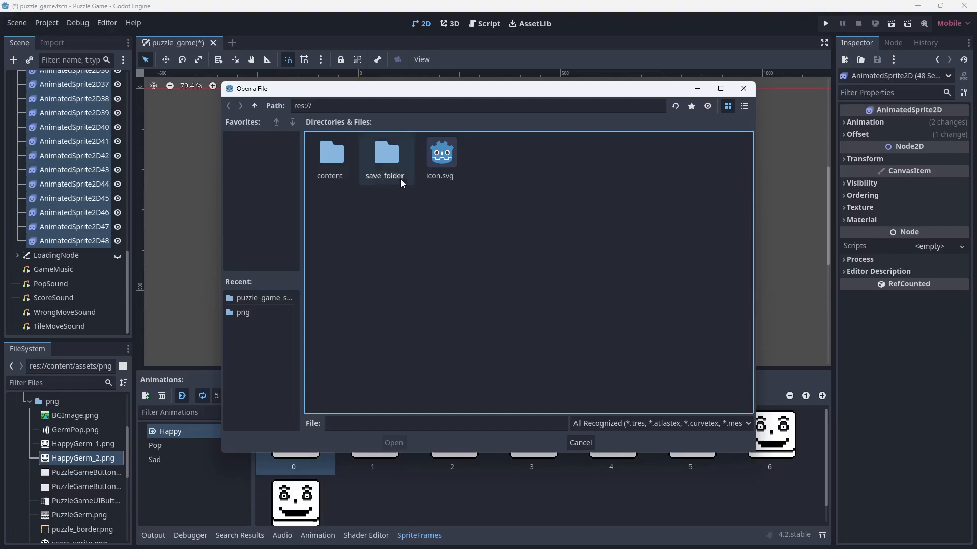
{"action": "double_click", "coordinate": [334, 160]}
{"action": "double_click", "coordinate": [335, 160]}
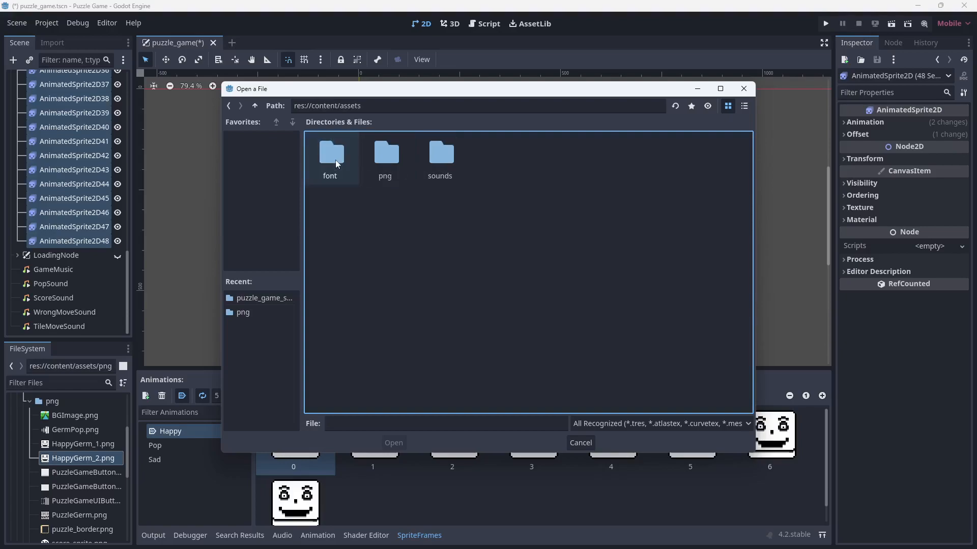
{"action": "left_click", "coordinate": [384, 165]}
{"action": "double_click", "coordinate": [384, 167]}
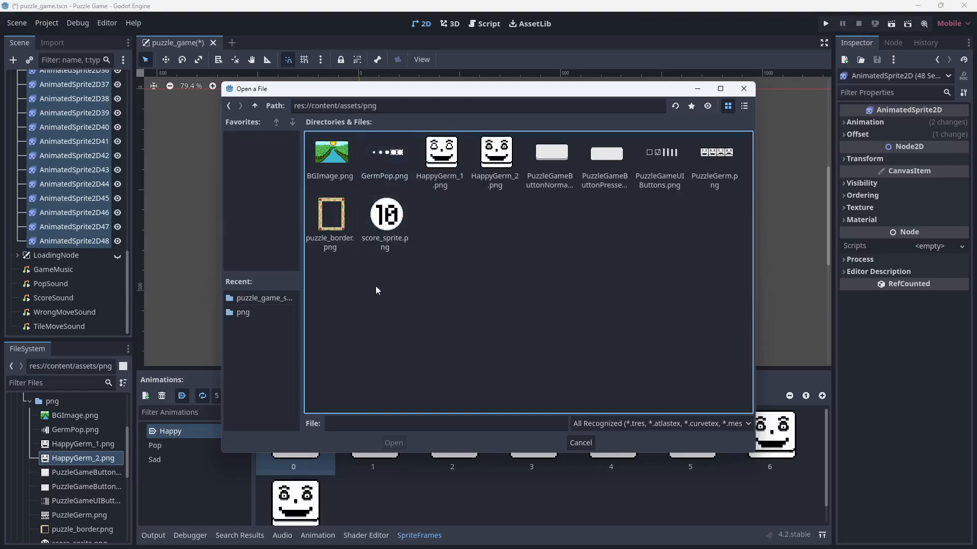
{"action": "double_click", "coordinate": [710, 176]}
Step: Set the sprite sheet's frame height to 64 px, select only the two happy faces, and close the frame selection without adding them
{"action": "left_click", "coordinate": [776, 152]}
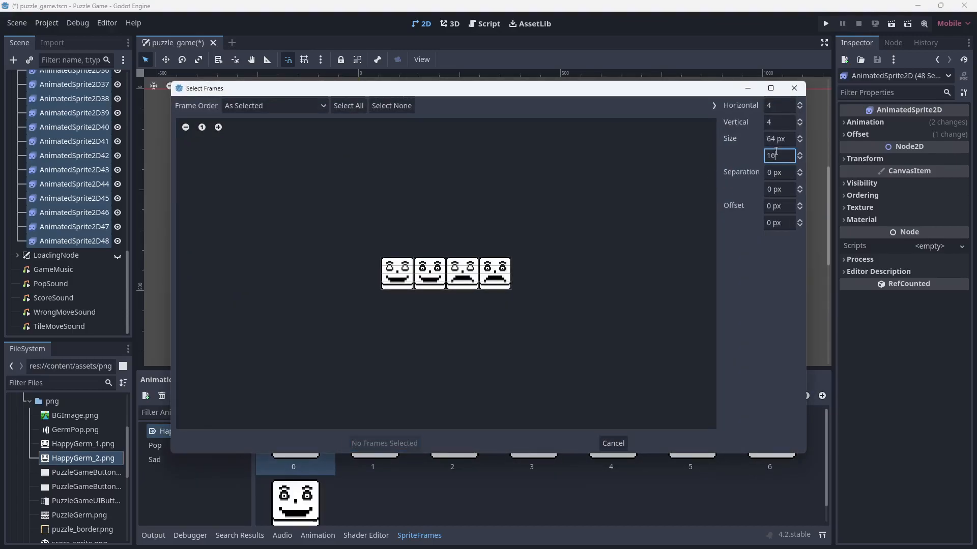
{"action": "type", "text": "64"}
{"action": "key", "text": "Return"}
{"action": "left_click_drag", "start_coordinate": [406, 270], "coordinate": [526, 283]}
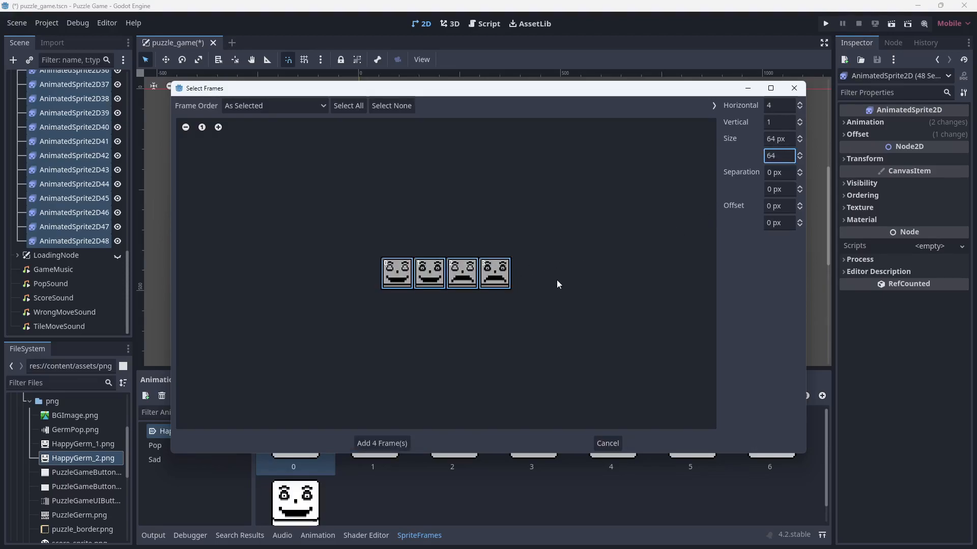
{"action": "left_click", "coordinate": [503, 275]}
{"action": "left_click", "coordinate": [473, 274]}
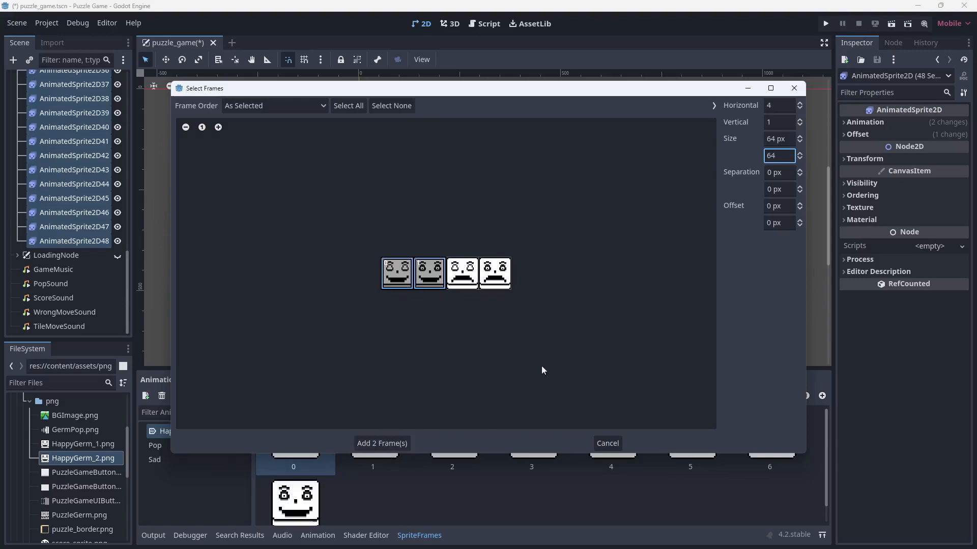
{"action": "left_click", "coordinate": [794, 88]}
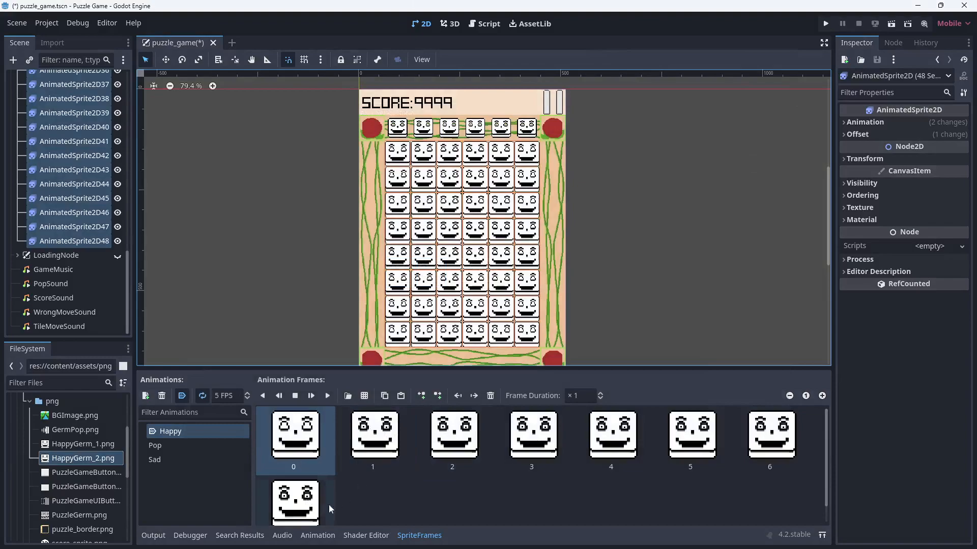
Step: Copy and paste frame 7 of the Happy animation, and delete the pasted frame
{"action": "left_click", "coordinate": [306, 517]}
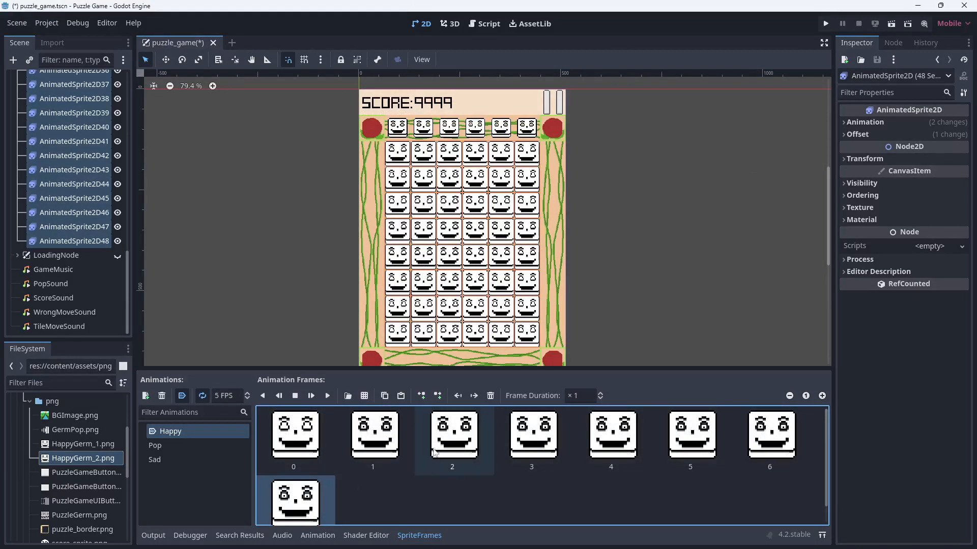
{"action": "left_click", "coordinate": [385, 396]}
{"action": "left_click", "coordinate": [401, 395]}
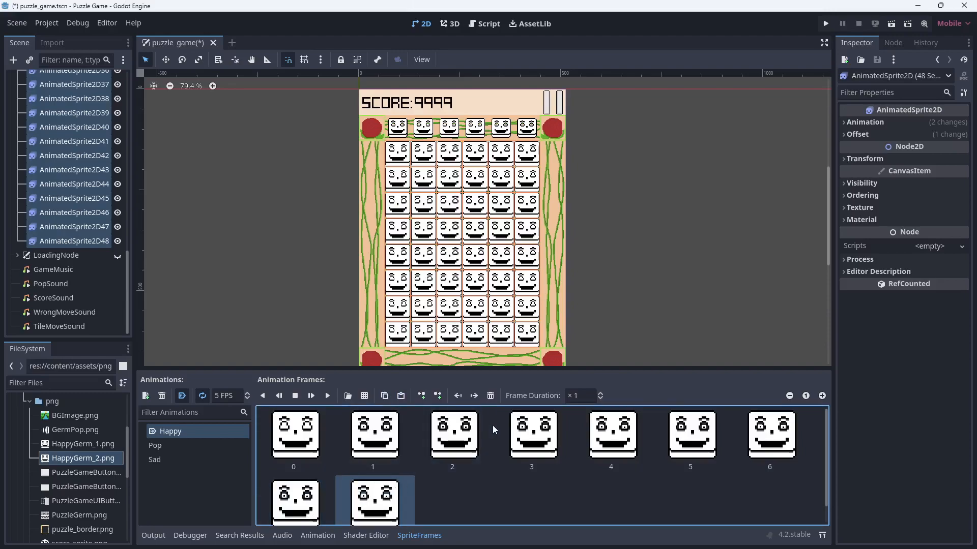
{"action": "left_click", "coordinate": [491, 396]}
{"action": "scroll", "coordinate": [457, 505], "scroll_direction": "down", "scroll_amount": 2}
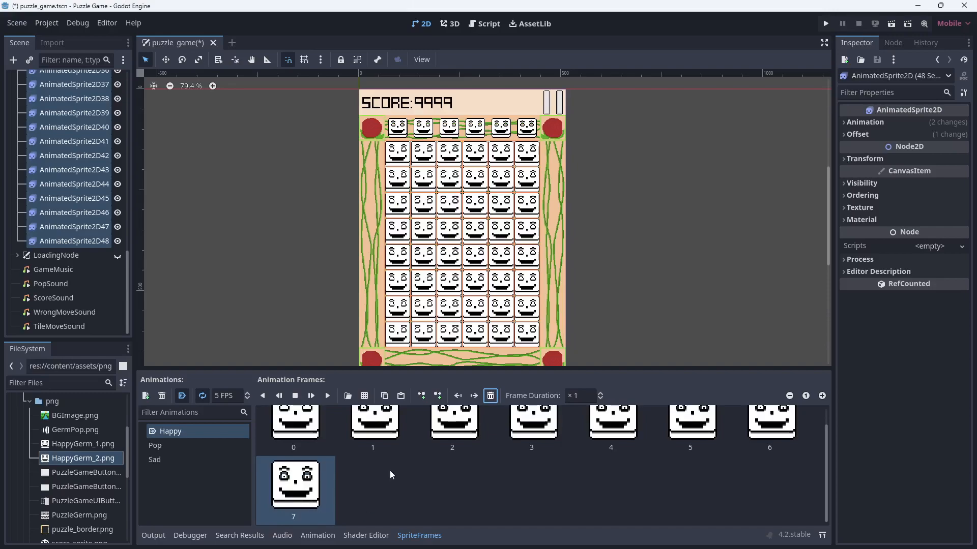
Step: Select AnimatedSprite2D43, expand its Animation properties and review the options for its Sprite Frames resource
{"action": "left_click", "coordinate": [881, 123]}
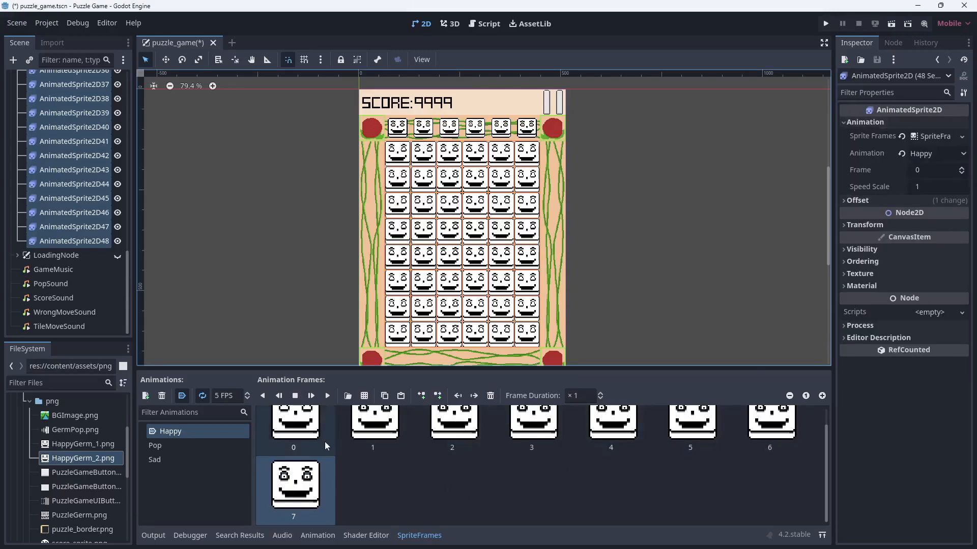
{"action": "left_click", "coordinate": [91, 172]}
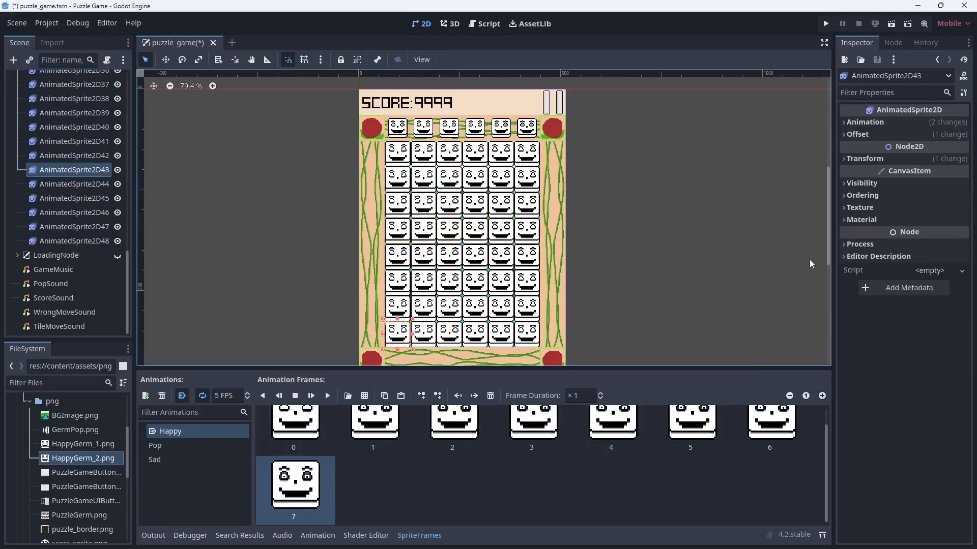
{"action": "left_click", "coordinate": [847, 121]}
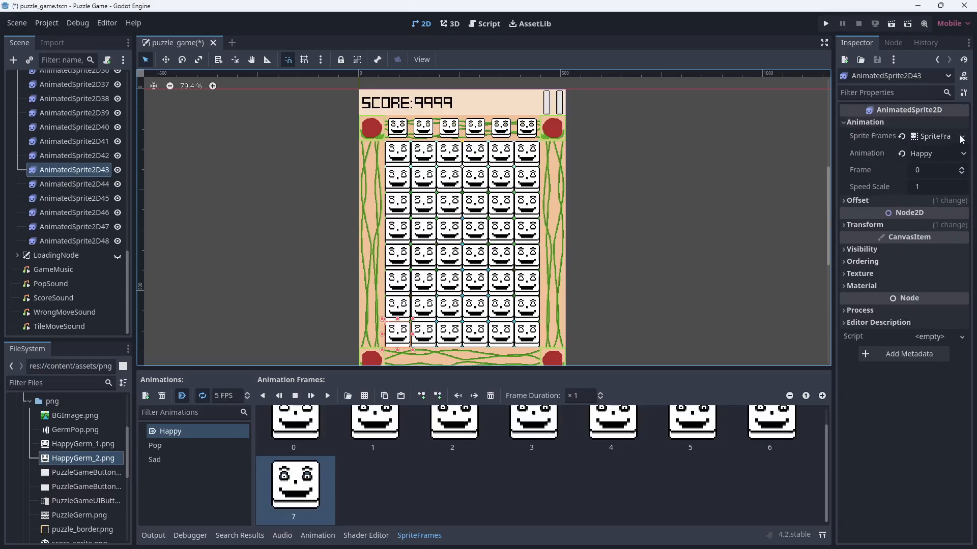
{"action": "right_click", "coordinate": [942, 138]}
{"action": "left_click", "coordinate": [746, 155]}
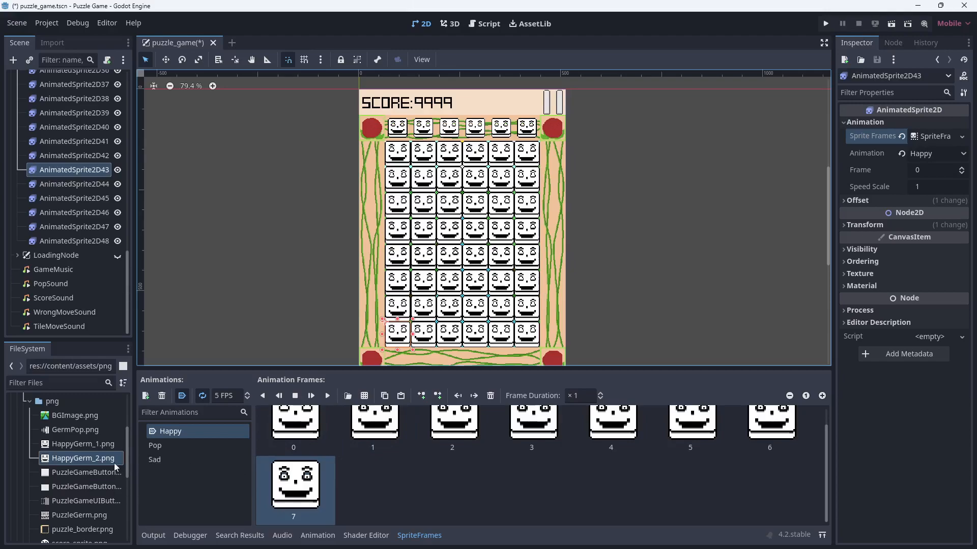
Step: Add HappyGerm_2.png as a Happy frame and delete it, and open and cancel the sprite sheet file selection
{"action": "left_click_drag", "start_coordinate": [81, 459], "coordinate": [514, 481]}
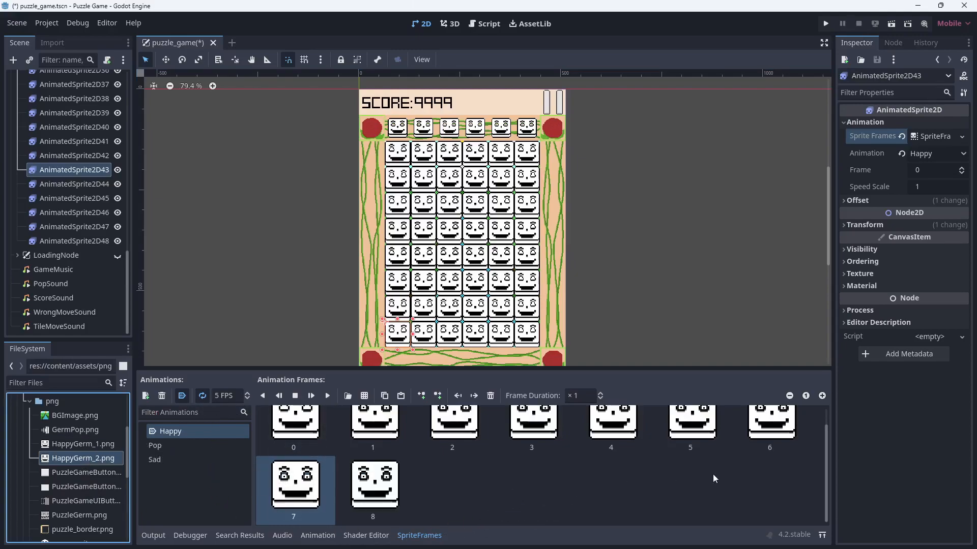
{"action": "left_click", "coordinate": [370, 490]}
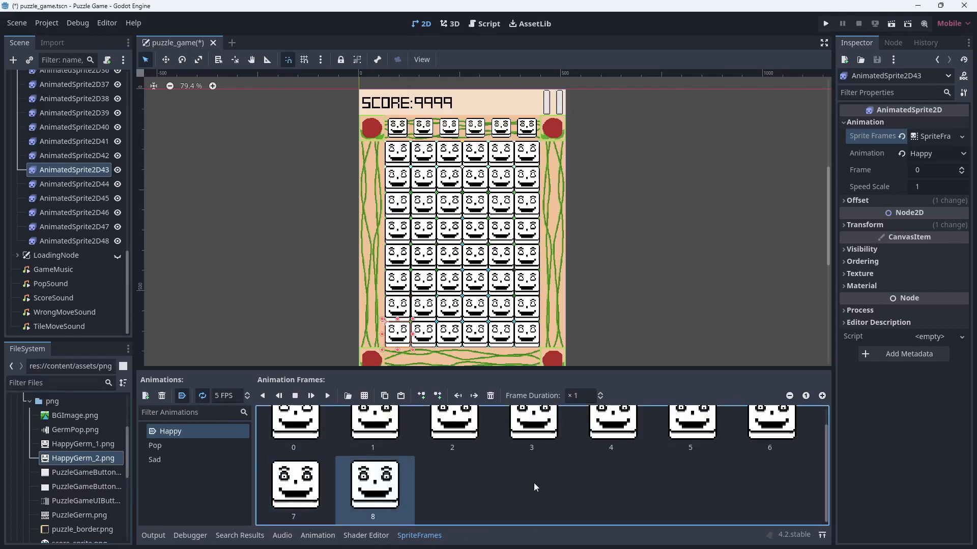
{"action": "key", "text": "Delete"}
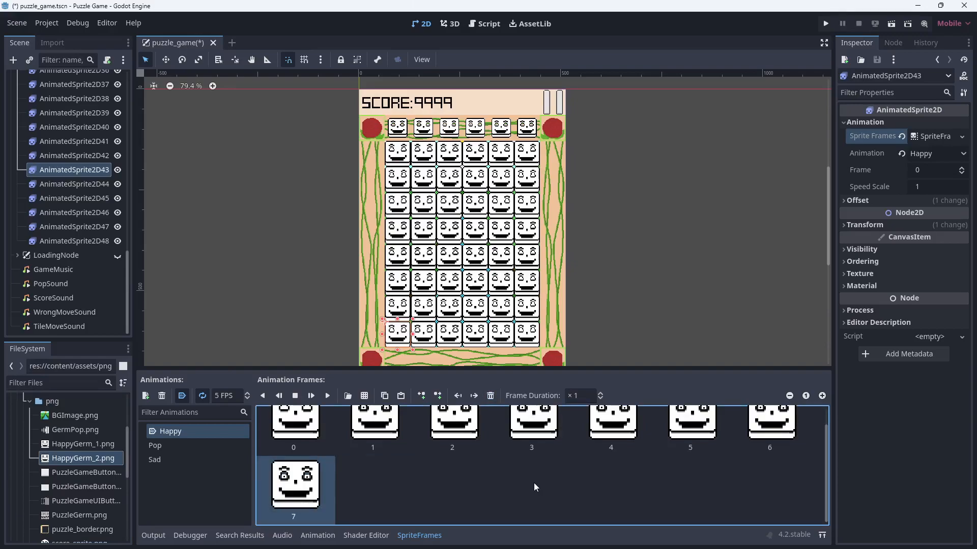
{"action": "left_click", "coordinate": [367, 396]}
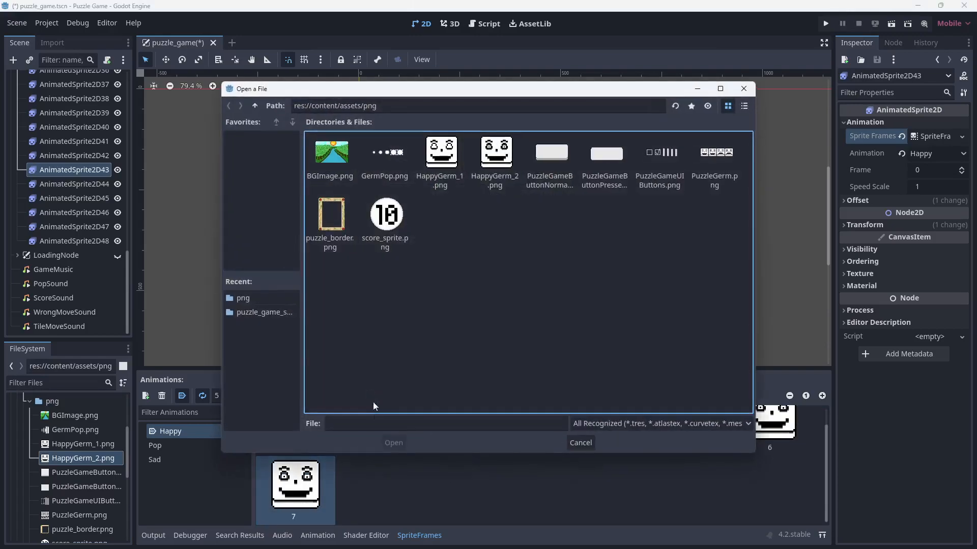
{"action": "left_click", "coordinate": [578, 442]}
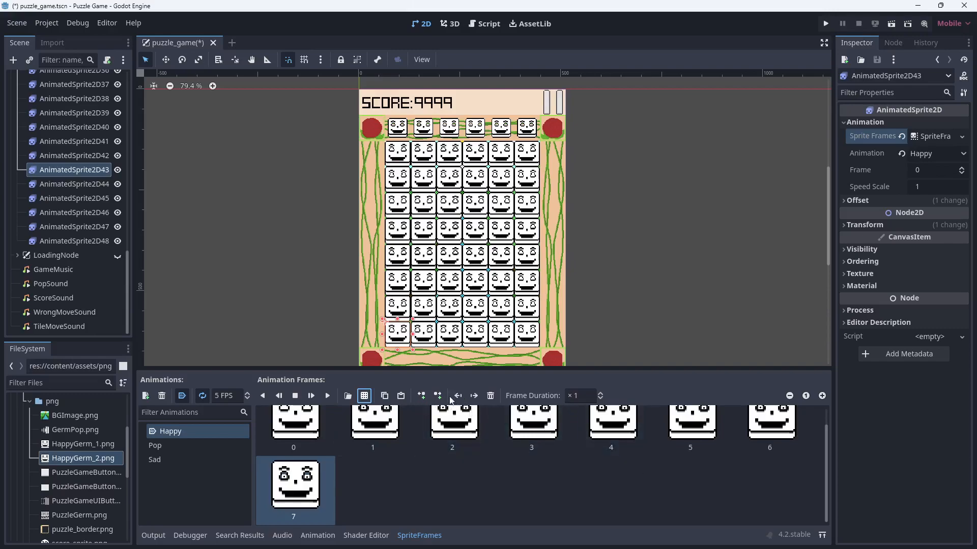
Step: Move frame 0 of the Happy animation one place later and back to the start
{"action": "left_click", "coordinate": [306, 433]}
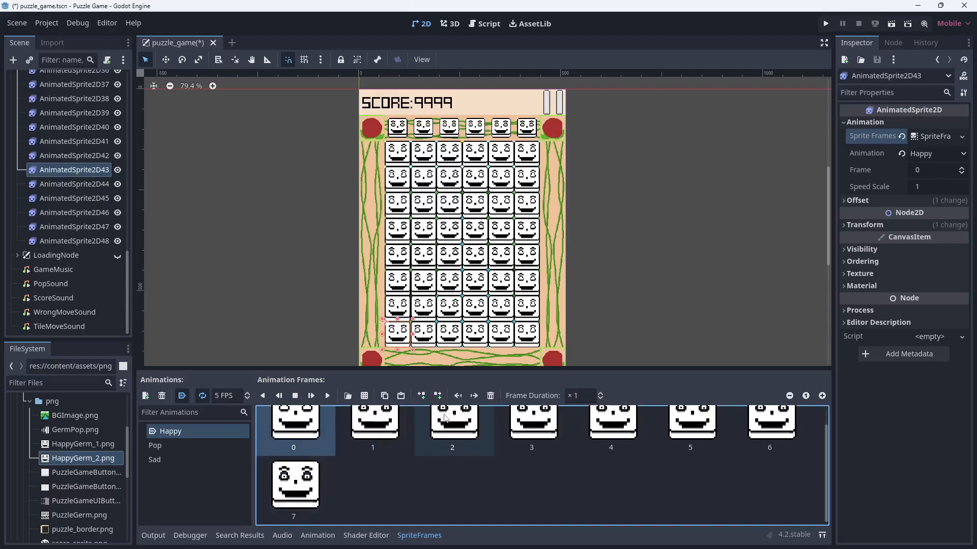
{"action": "left_click", "coordinate": [473, 396]}
{"action": "left_click", "coordinate": [458, 396]}
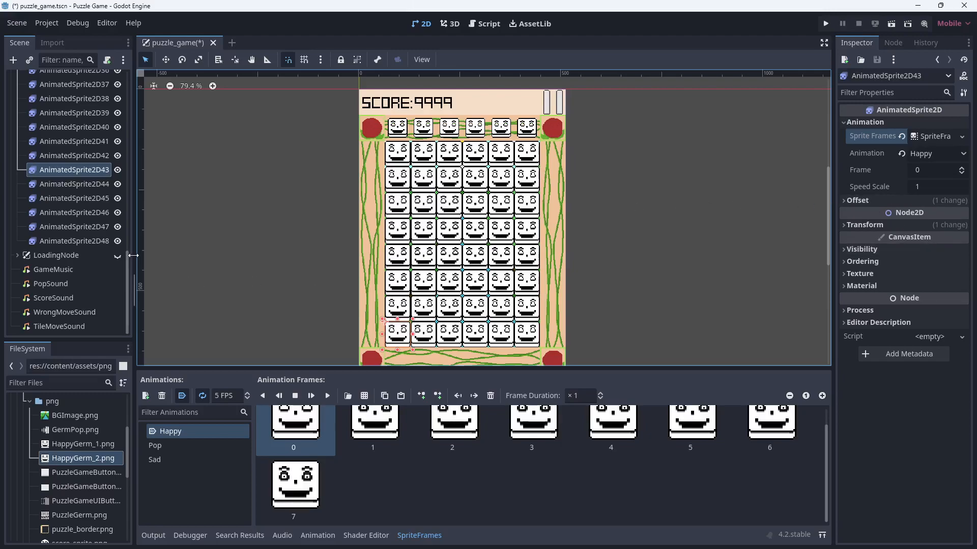
Step: Look through AnimatingControl's list of sprites, select AnimatedSprite2D48, and collapse AnimatingControl in the scene tree
{"action": "scroll", "coordinate": [62, 239], "scroll_direction": "up", "scroll_amount": 10}
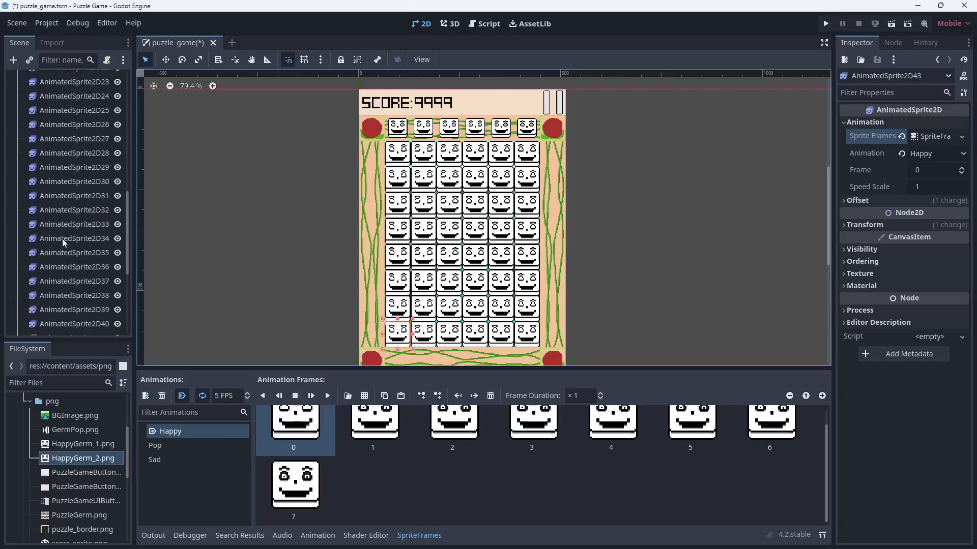
{"action": "scroll", "coordinate": [62, 236], "scroll_direction": "up", "scroll_amount": 3}
{"action": "scroll", "coordinate": [64, 232], "scroll_direction": "down", "scroll_amount": 6}
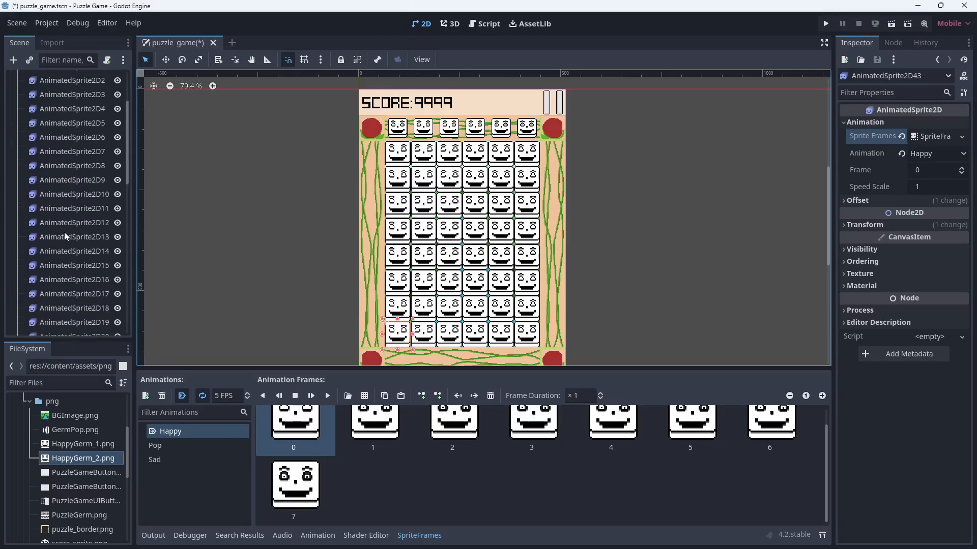
{"action": "scroll", "coordinate": [66, 234], "scroll_direction": "down", "scroll_amount": 8}
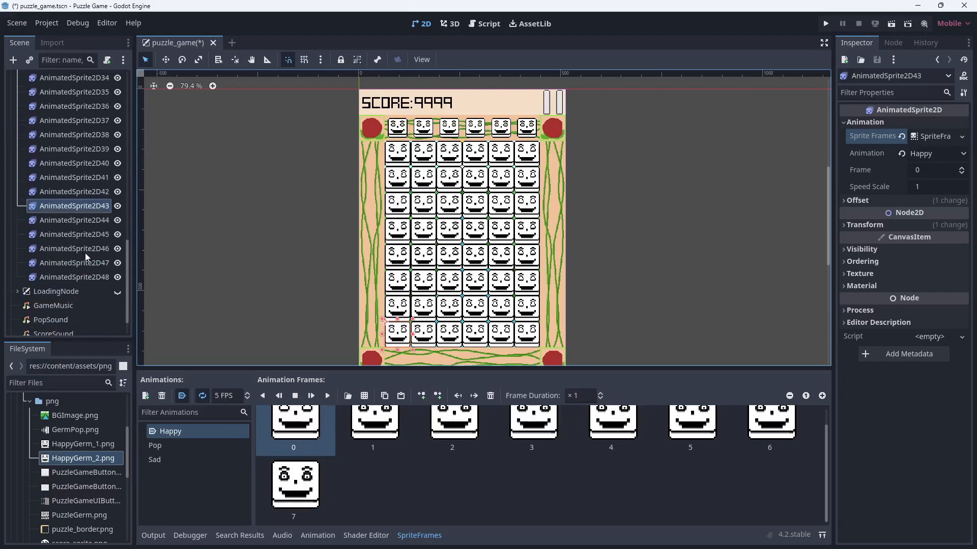
{"action": "left_click", "coordinate": [109, 279]}
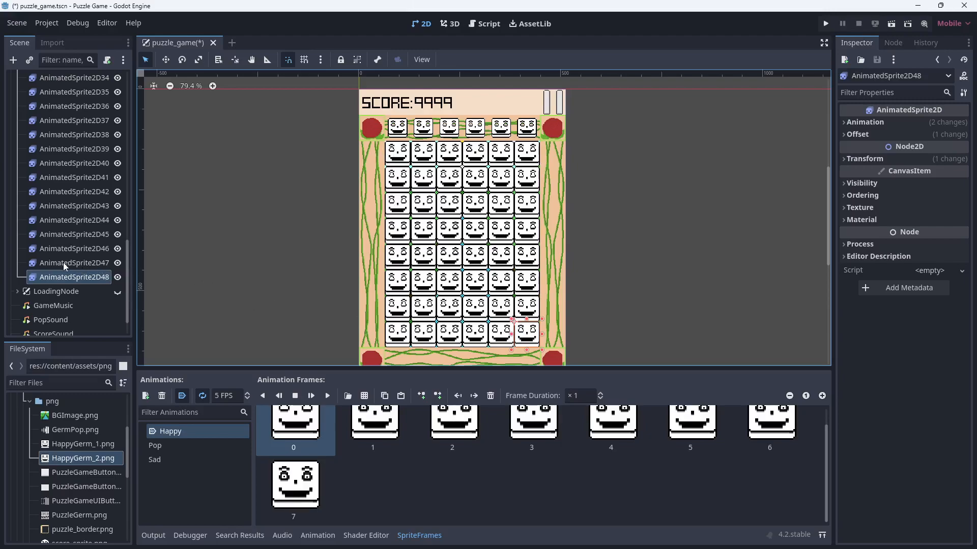
{"action": "scroll", "coordinate": [63, 263], "scroll_direction": "up", "scroll_amount": 10}
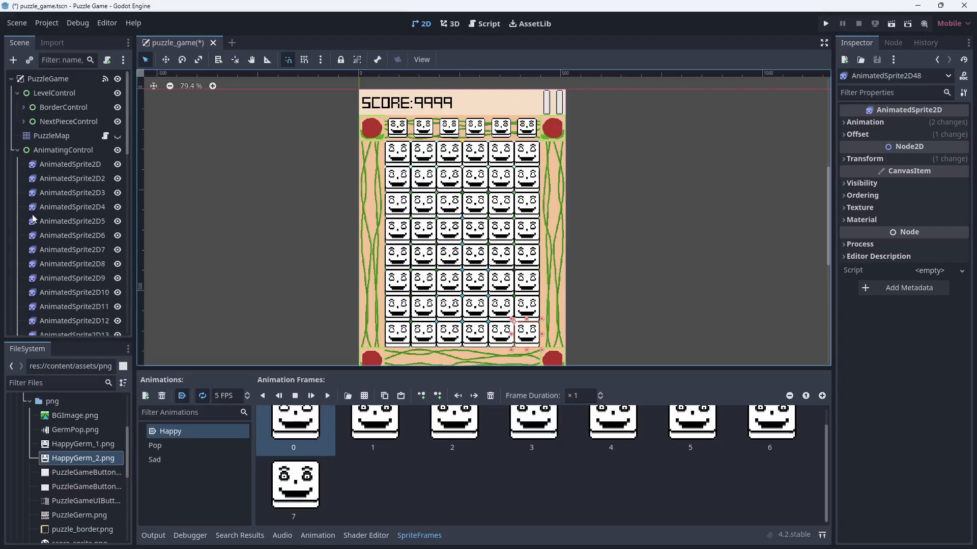
{"action": "left_click", "coordinate": [17, 150]}
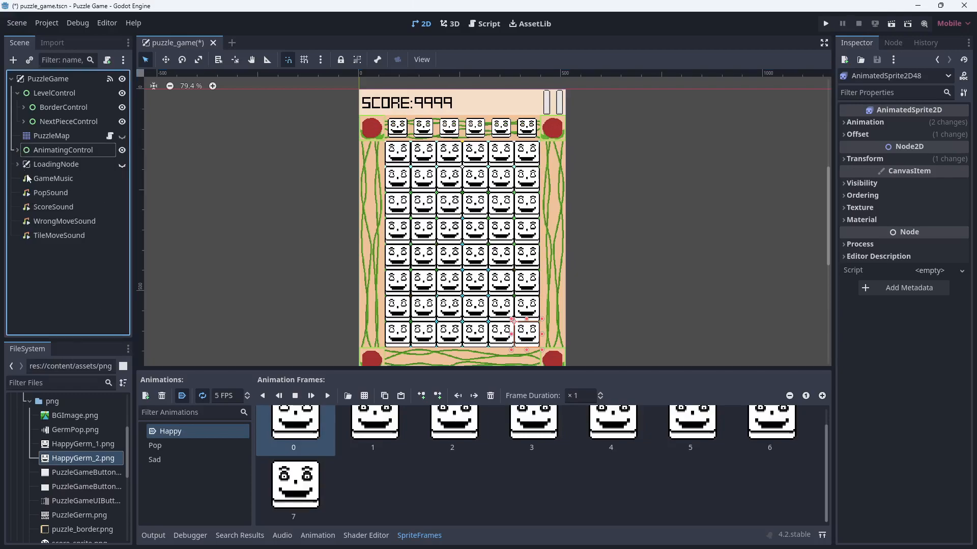
Step: Select LoadingNode and expand it to review its LoadingControl and PauseControl children
{"action": "left_click", "coordinate": [51, 164]}
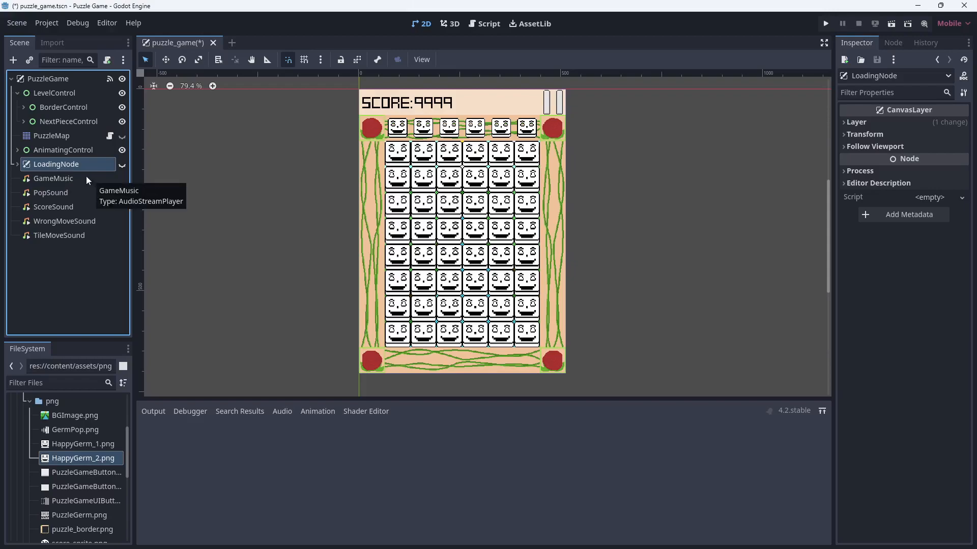
{"action": "left_click", "coordinate": [19, 163]}
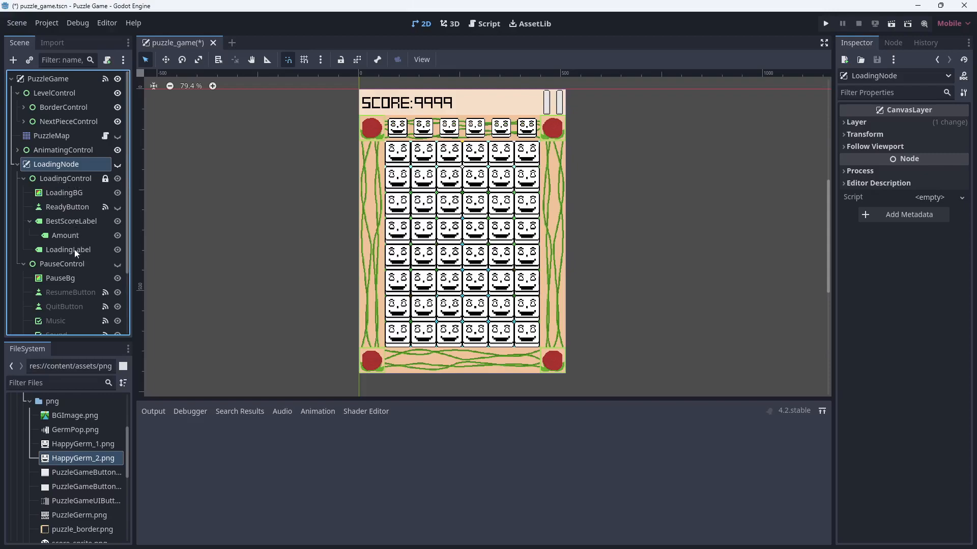
{"action": "scroll", "coordinate": [72, 264], "scroll_direction": "down", "scroll_amount": 3}
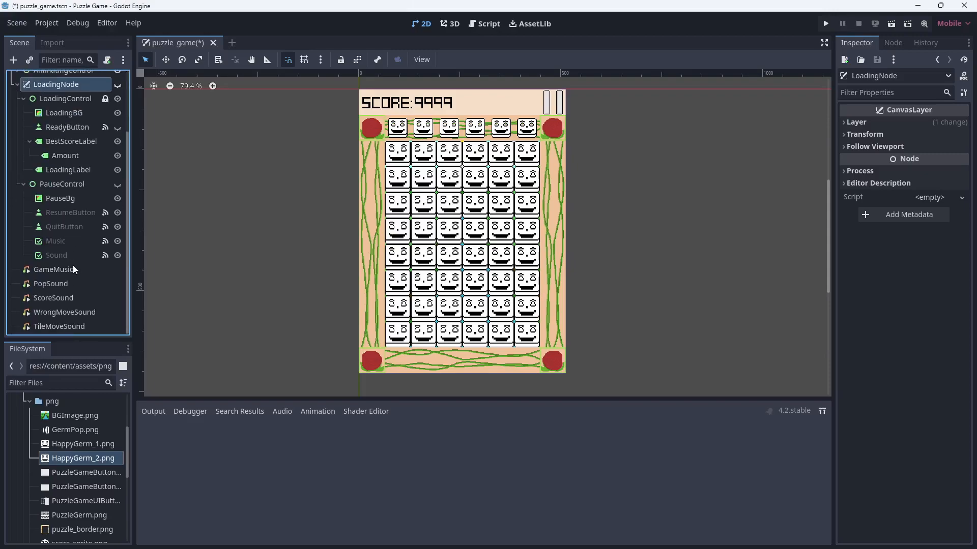
{"action": "scroll", "coordinate": [75, 265], "scroll_direction": "up", "scroll_amount": 3}
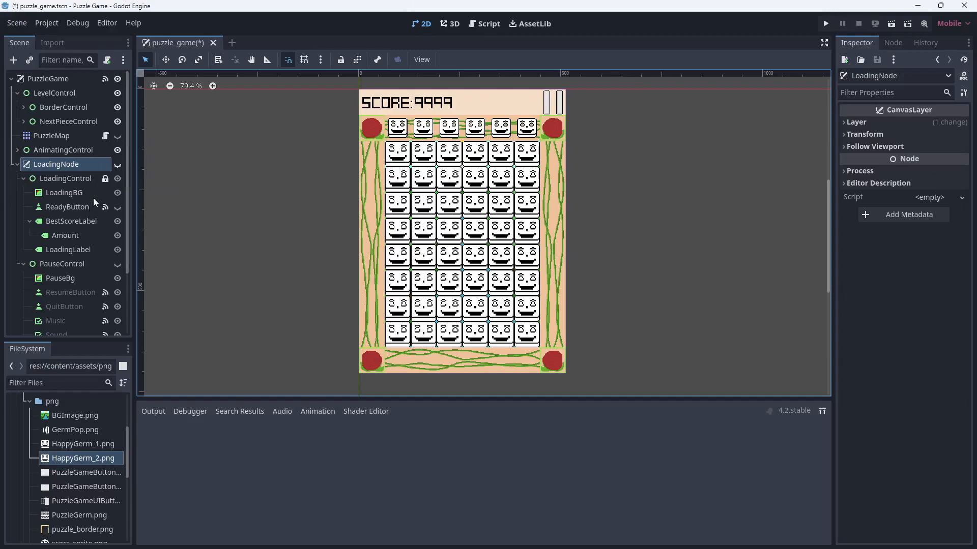
Step: Make LoadingNode visible in the scene, select the PuzzleGame root node for comparison, and reselect LoadingNode
{"action": "left_click", "coordinate": [118, 165]}
{"action": "left_click", "coordinate": [118, 165]}
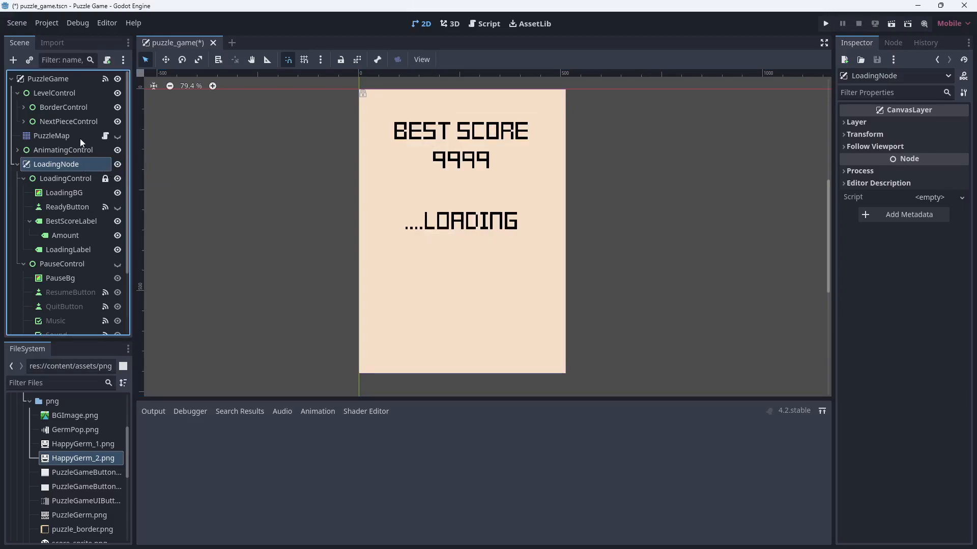
{"action": "left_click", "coordinate": [81, 137]}
{"action": "left_click", "coordinate": [74, 162]}
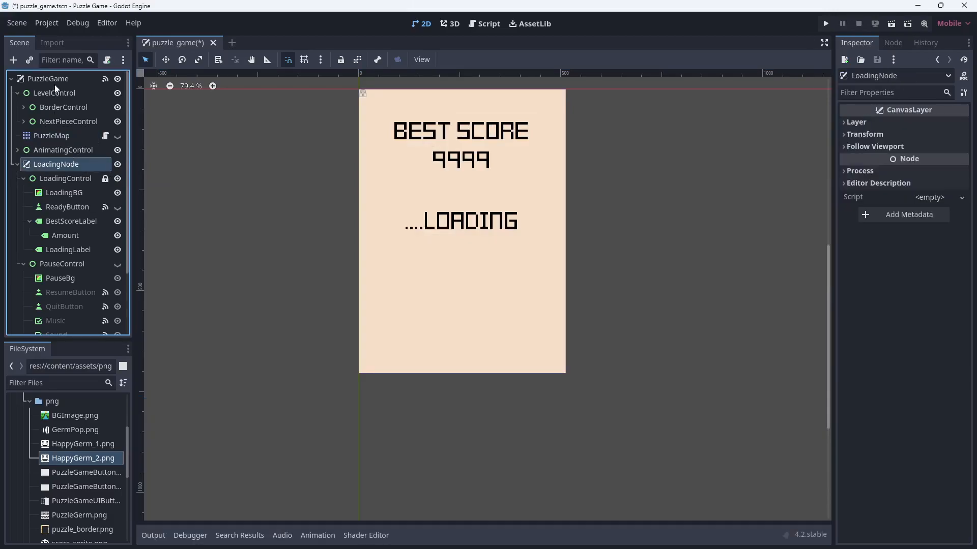
{"action": "left_click", "coordinate": [54, 79]}
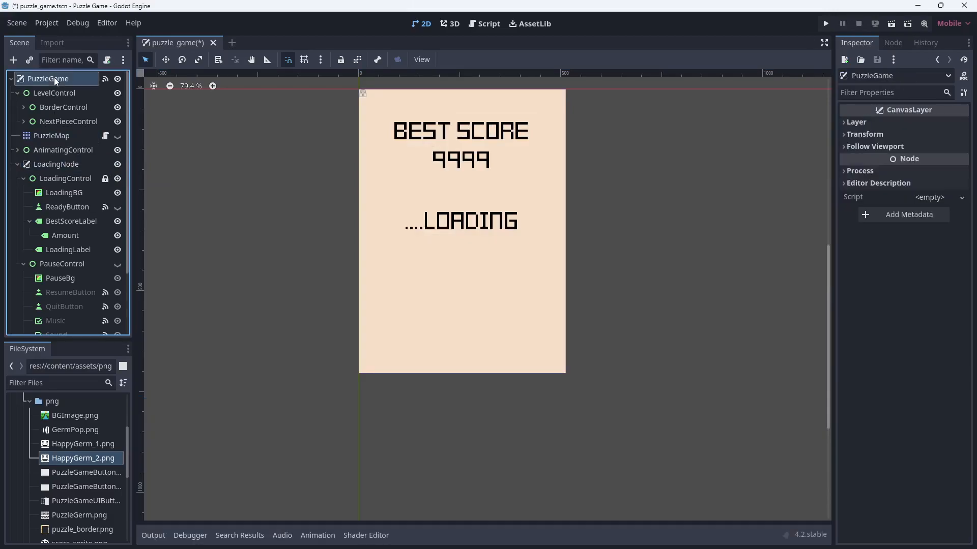
{"action": "left_click", "coordinate": [74, 158]}
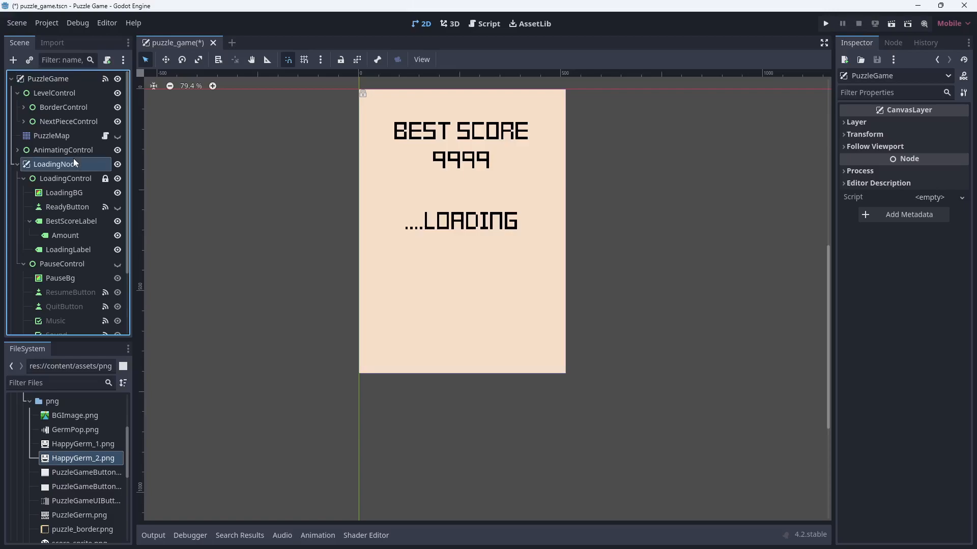
Step: Try a canvas layer value of 4 on LoadingNode, look into its Follow Viewport settings, and reset the layer to its default
{"action": "left_click", "coordinate": [845, 122]}
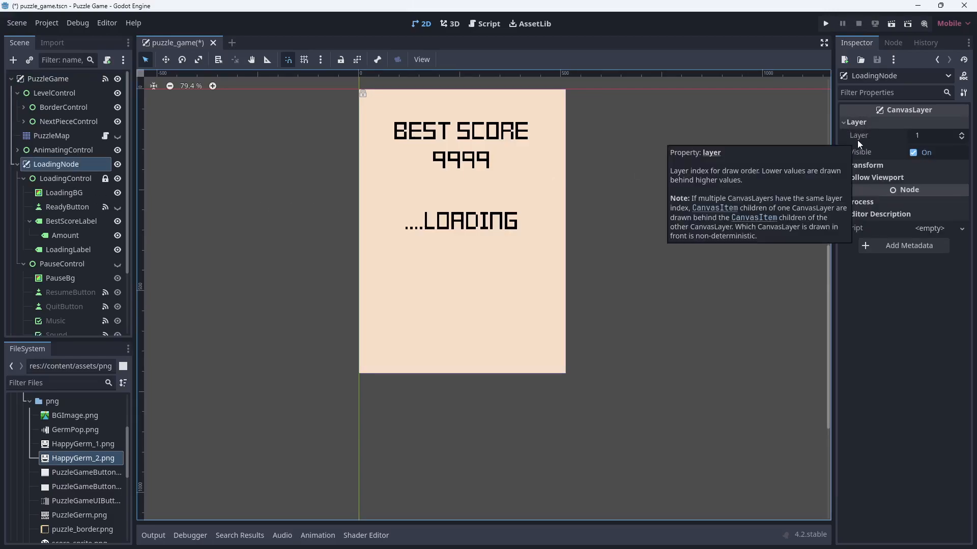
{"action": "left_click", "coordinate": [962, 134]}
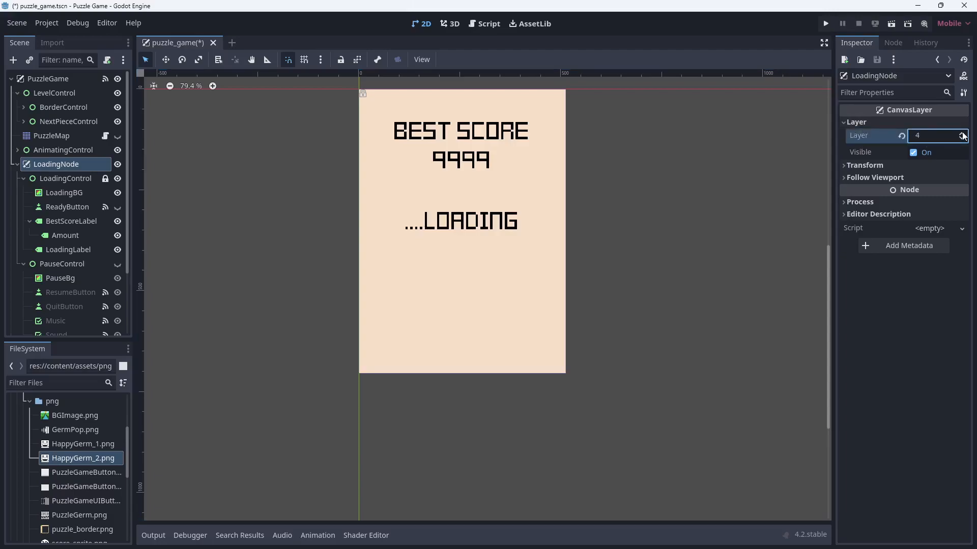
{"action": "left_click", "coordinate": [677, 132]}
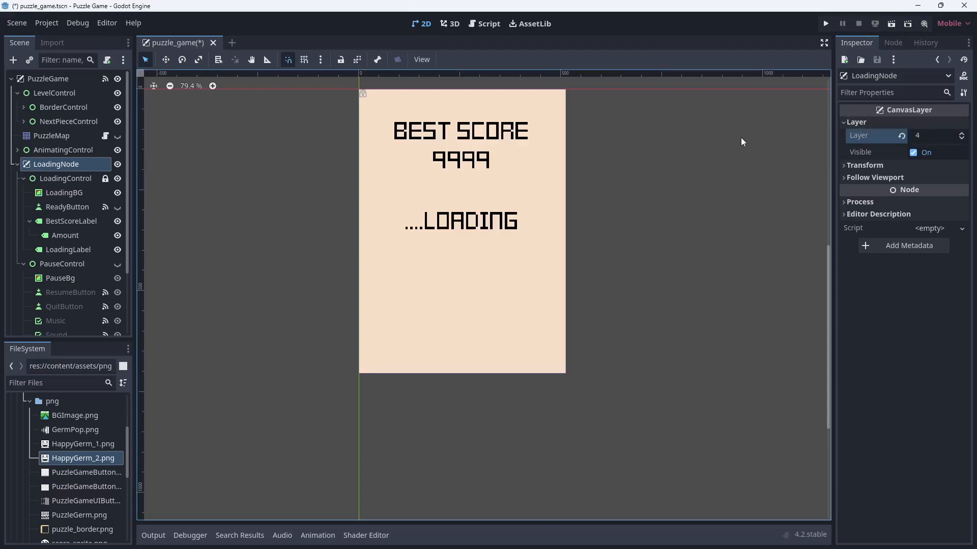
{"action": "left_click", "coordinate": [894, 176]}
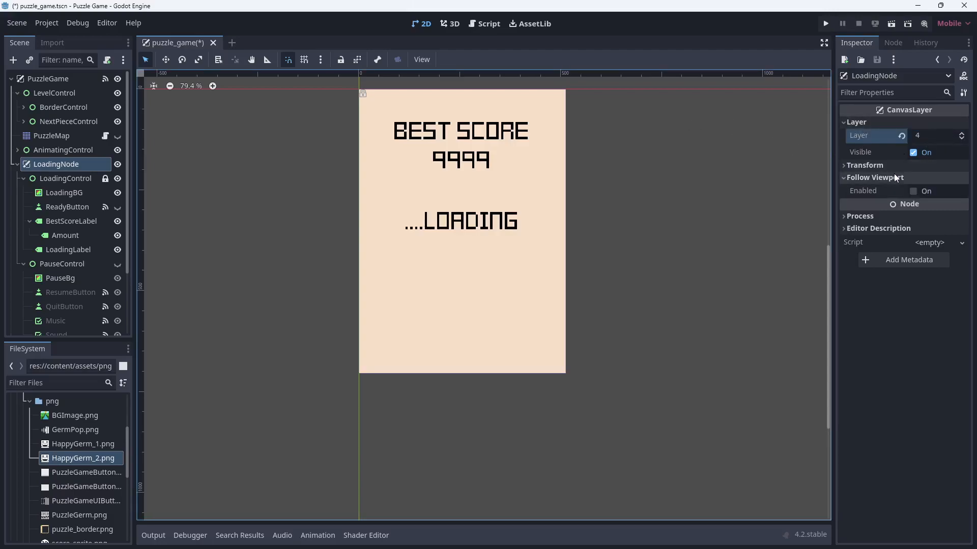
{"action": "left_click", "coordinate": [895, 176]}
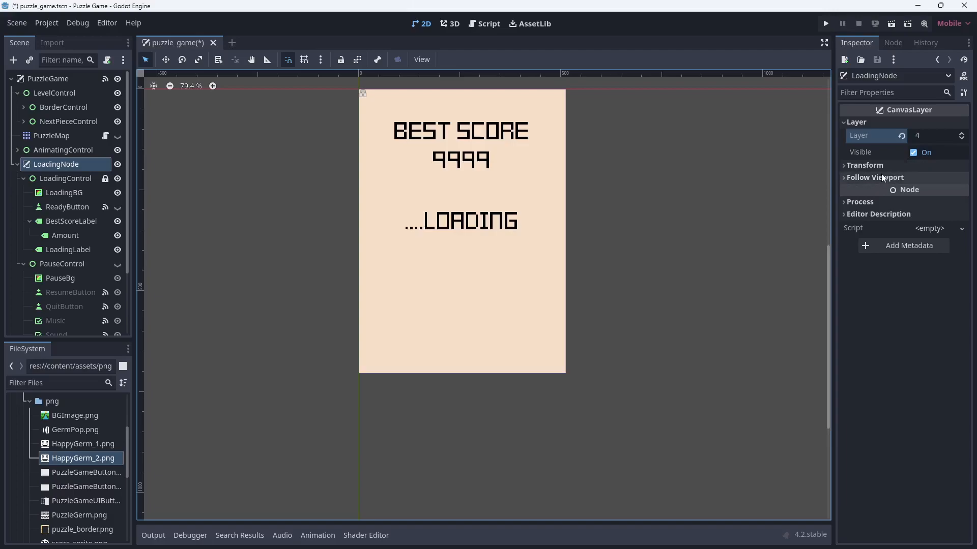
{"action": "left_click", "coordinate": [901, 136]}
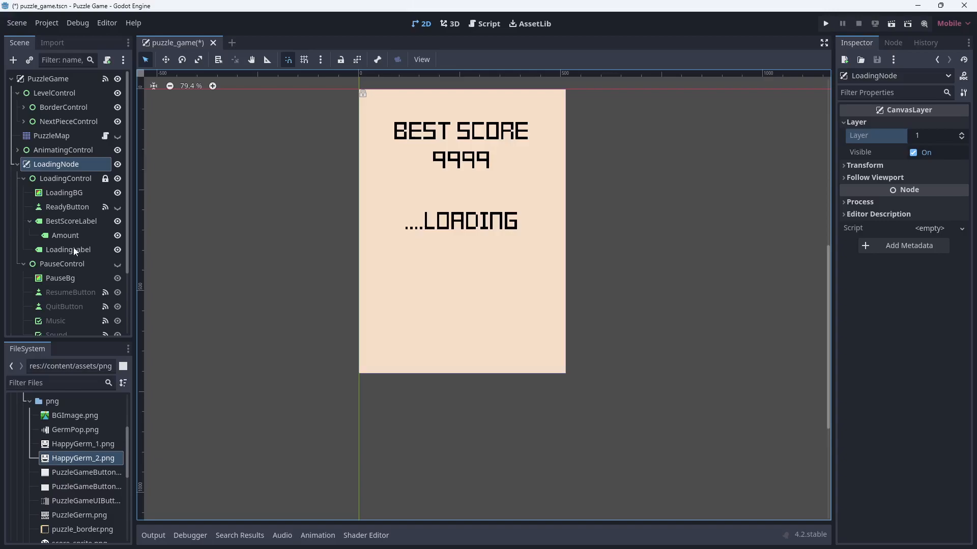
Step: Select LoadingControl, hide its LoadingLabel, and examine the text, font and layout properties of BestScoreLabel
{"action": "scroll", "coordinate": [74, 247], "scroll_direction": "down", "scroll_amount": 2}
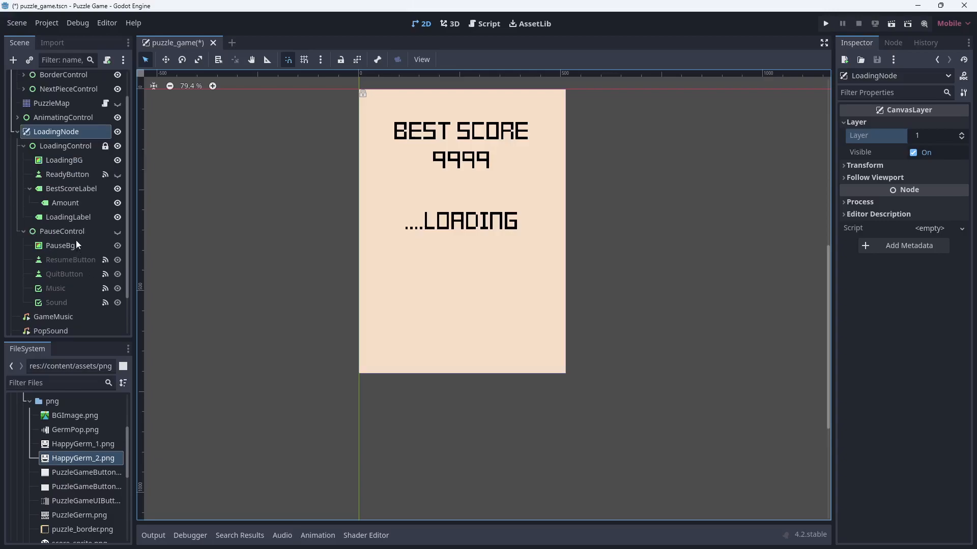
{"action": "scroll", "coordinate": [75, 239], "scroll_direction": "up", "scroll_amount": 2}
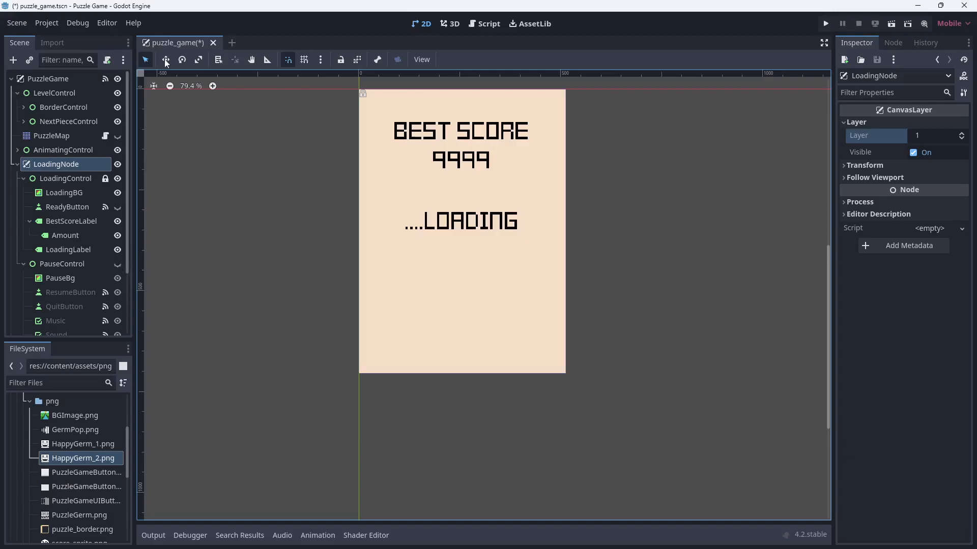
{"action": "left_click", "coordinate": [74, 181]}
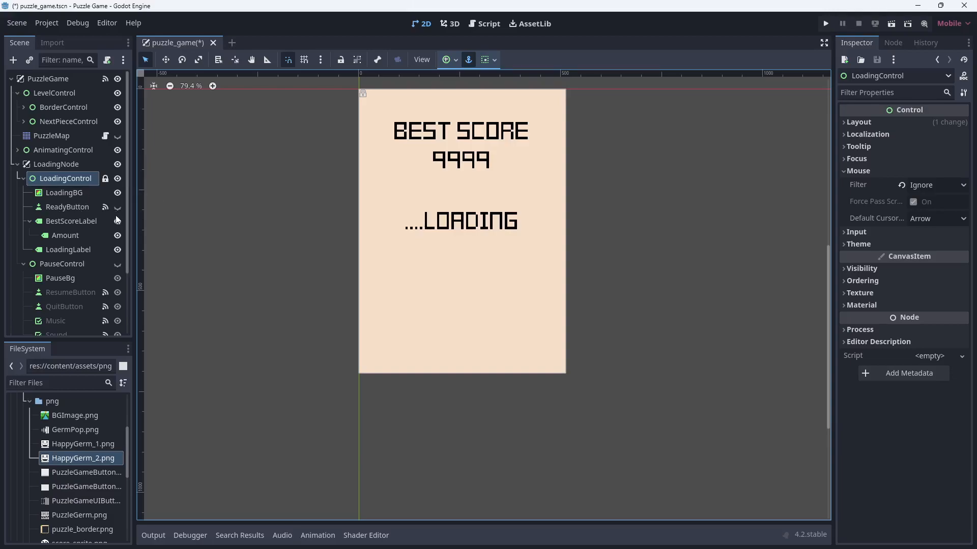
{"action": "left_click", "coordinate": [118, 248]}
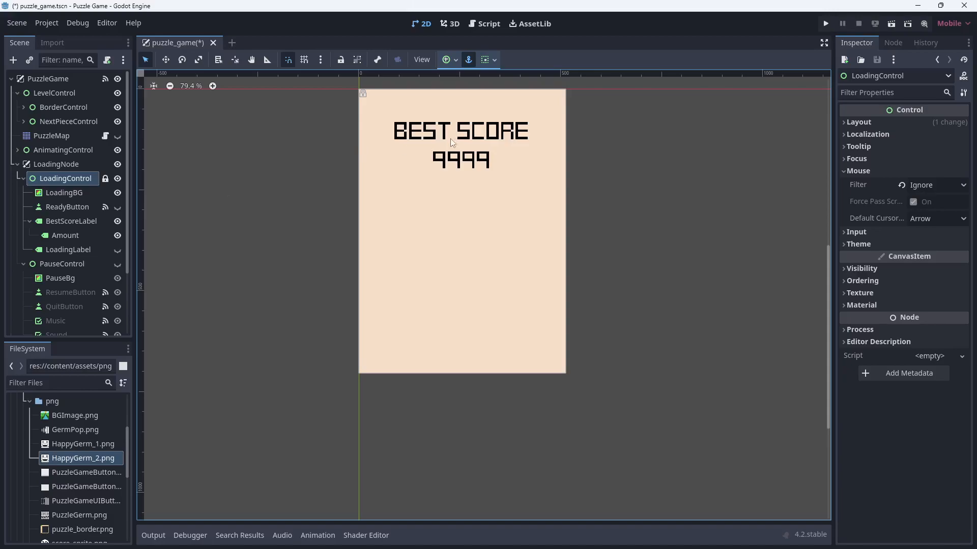
{"action": "left_click", "coordinate": [463, 143]}
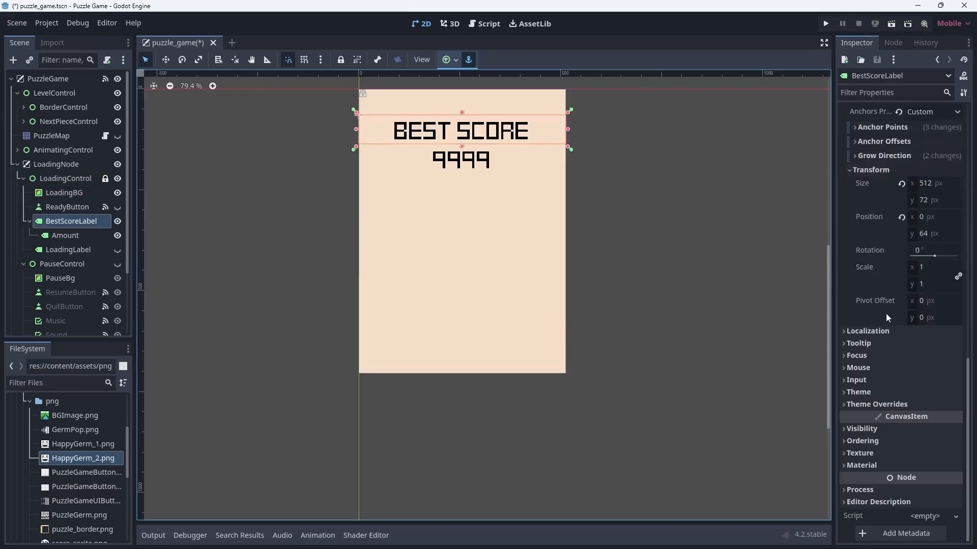
{"action": "scroll", "coordinate": [855, 320], "scroll_direction": "up", "scroll_amount": 10}
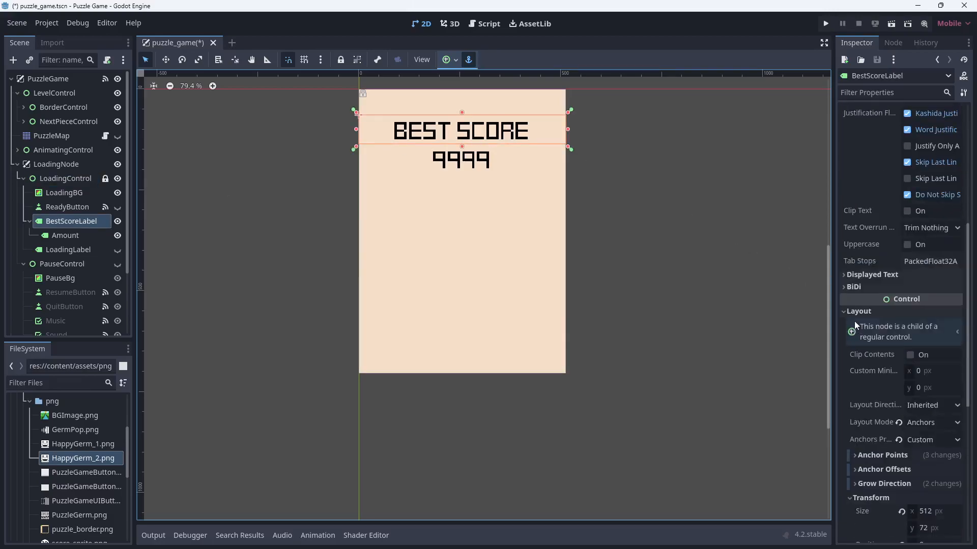
{"action": "scroll", "coordinate": [865, 301], "scroll_direction": "up", "scroll_amount": 1}
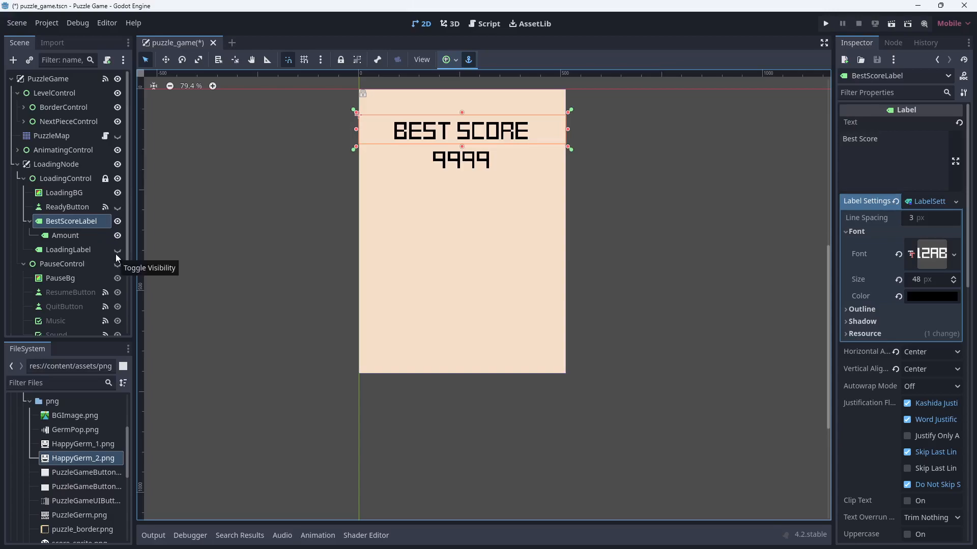
Step: Preview ReadyButton by showing and hiding it, and make LoadingLabel visible again
{"action": "left_click", "coordinate": [117, 207]}
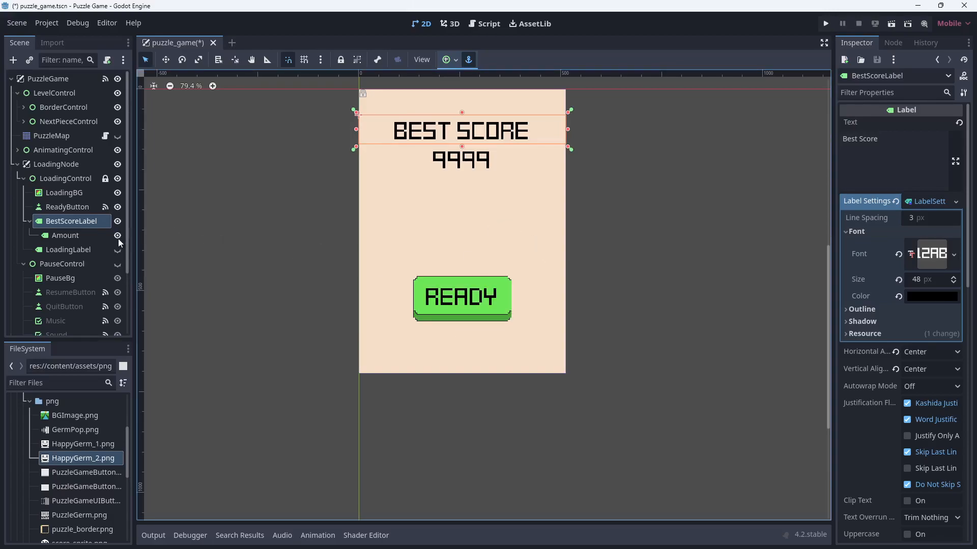
{"action": "left_click", "coordinate": [118, 207]}
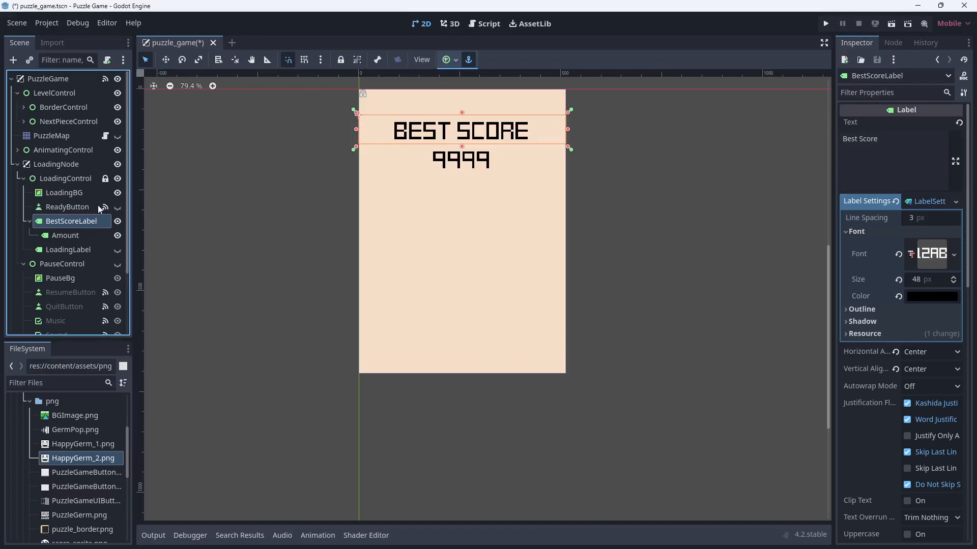
{"action": "left_click", "coordinate": [117, 251]}
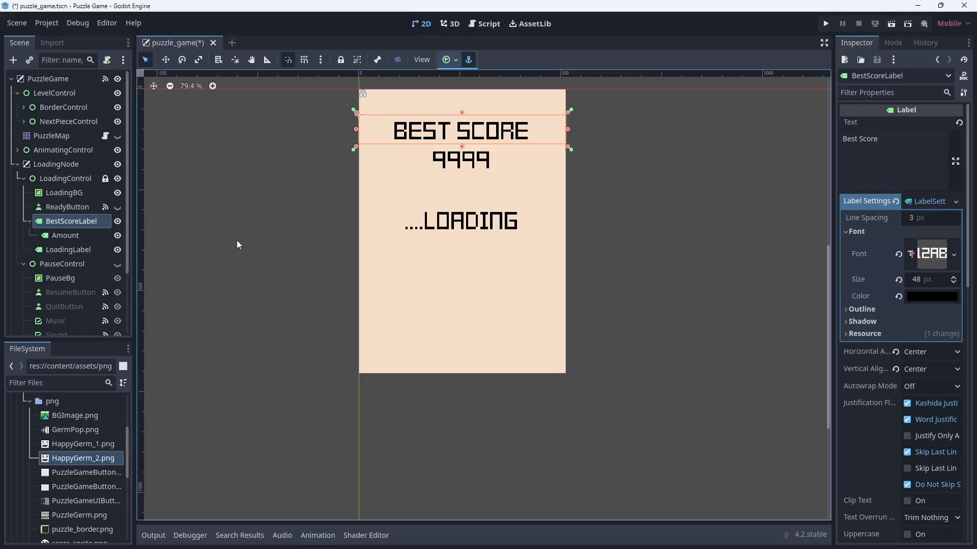
Step: Review PauseControl and its children, and inspect LoadingControl's BestScoreLabel and its nested Amount label
{"action": "scroll", "coordinate": [63, 274], "scroll_direction": "down", "scroll_amount": 2}
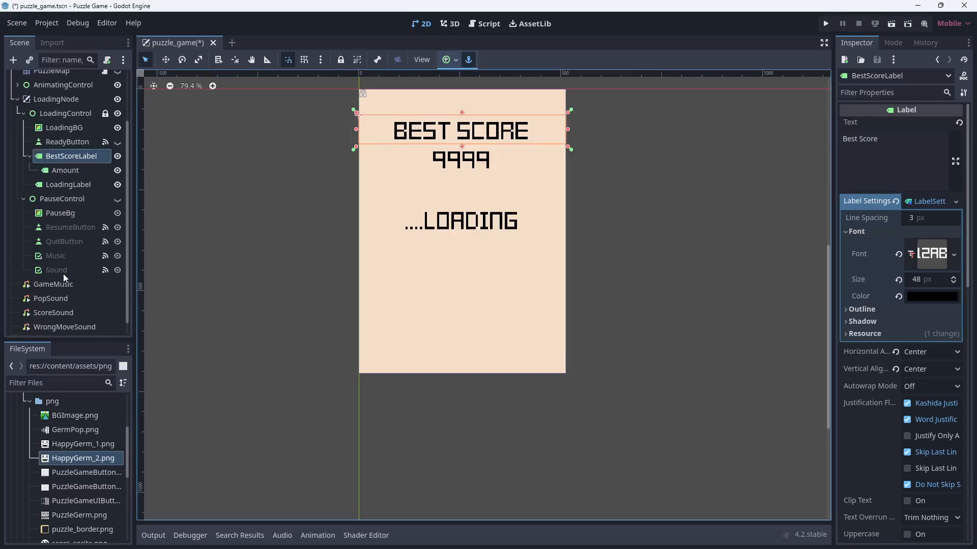
{"action": "left_click", "coordinate": [76, 198]}
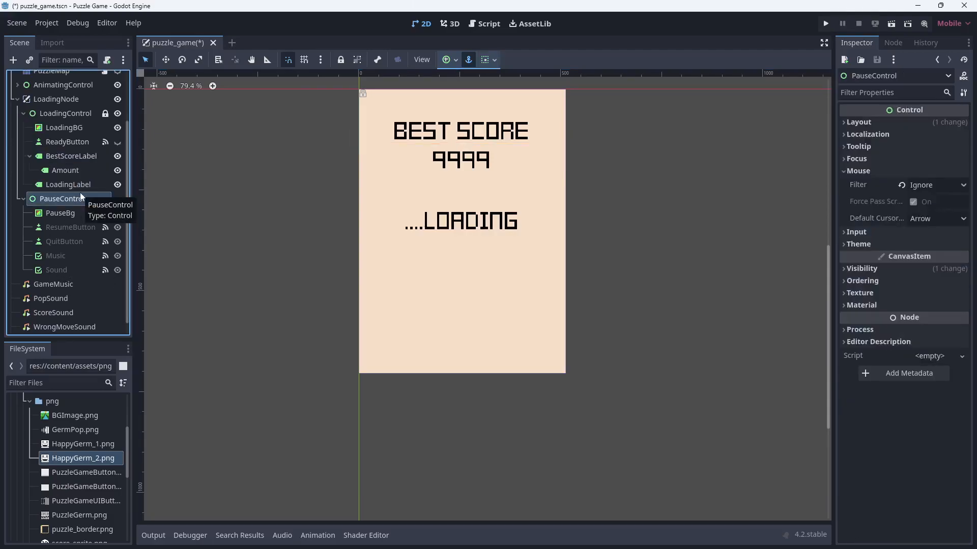
{"action": "left_click", "coordinate": [87, 157]}
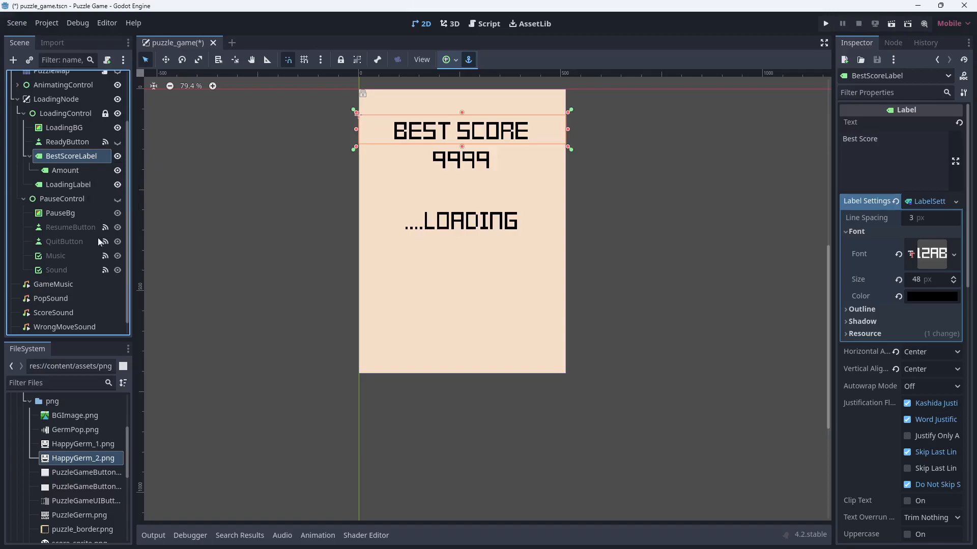
{"action": "scroll", "coordinate": [65, 311], "scroll_direction": "down", "scroll_amount": 1}
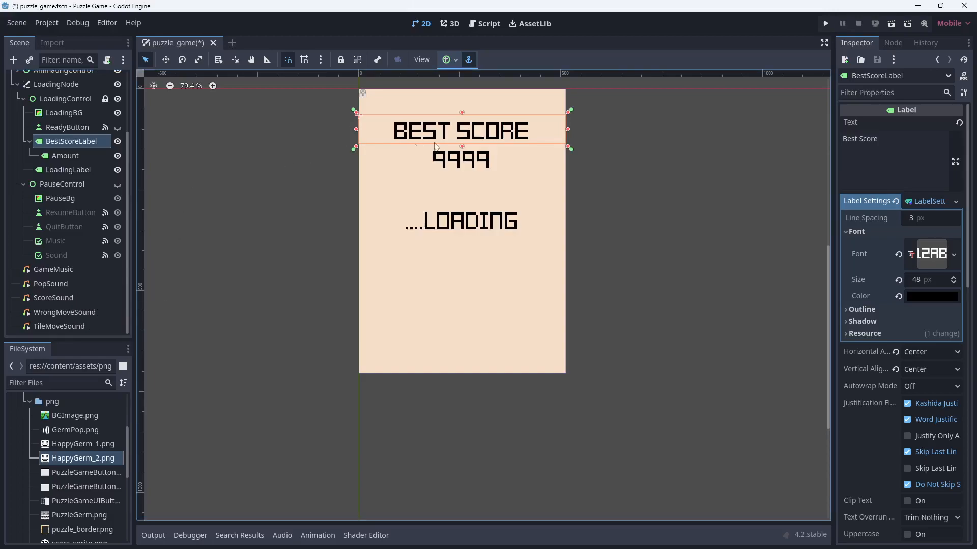
{"action": "left_click", "coordinate": [505, 170]}
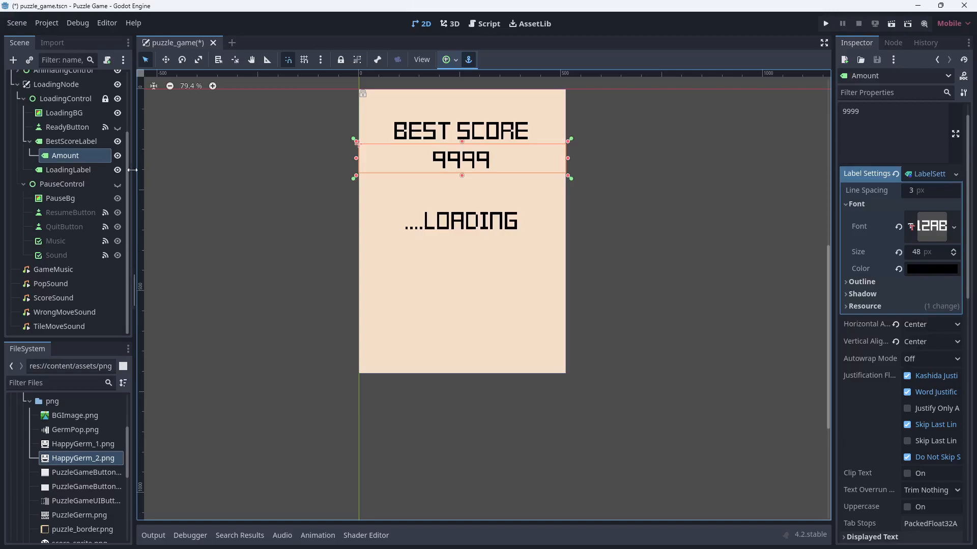
Step: Hide LoadingControl, make PauseControl visible, and select its PauseBg background
{"action": "left_click", "coordinate": [117, 99]}
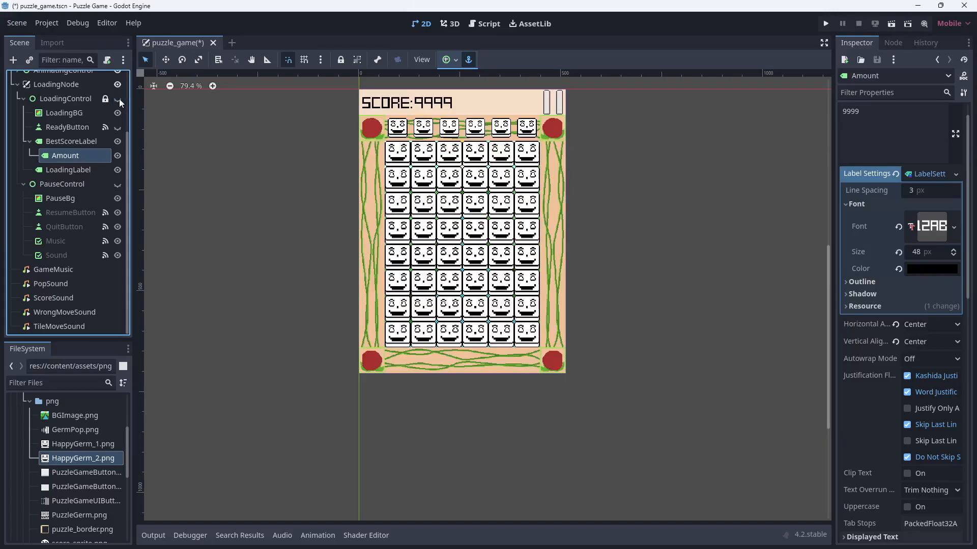
{"action": "left_click", "coordinate": [117, 184]}
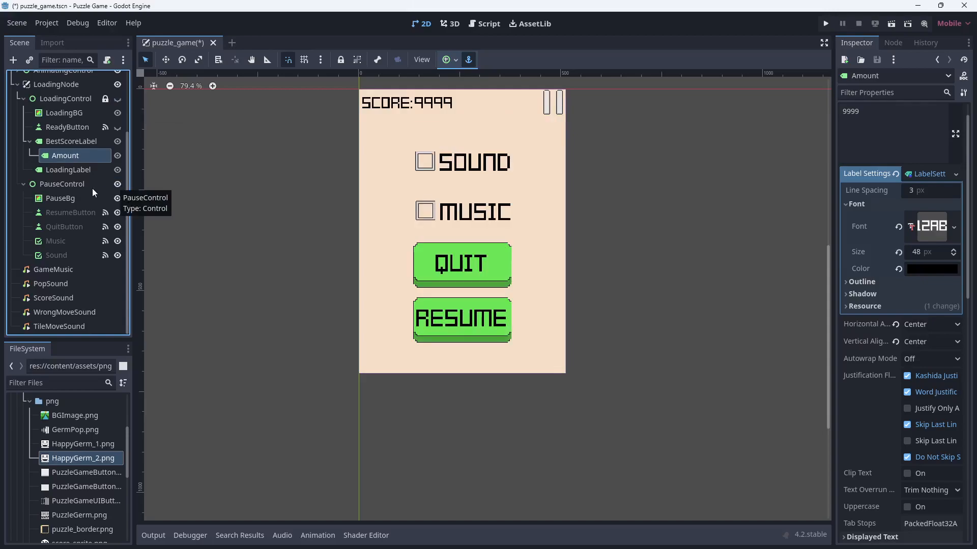
{"action": "left_click", "coordinate": [78, 201]}
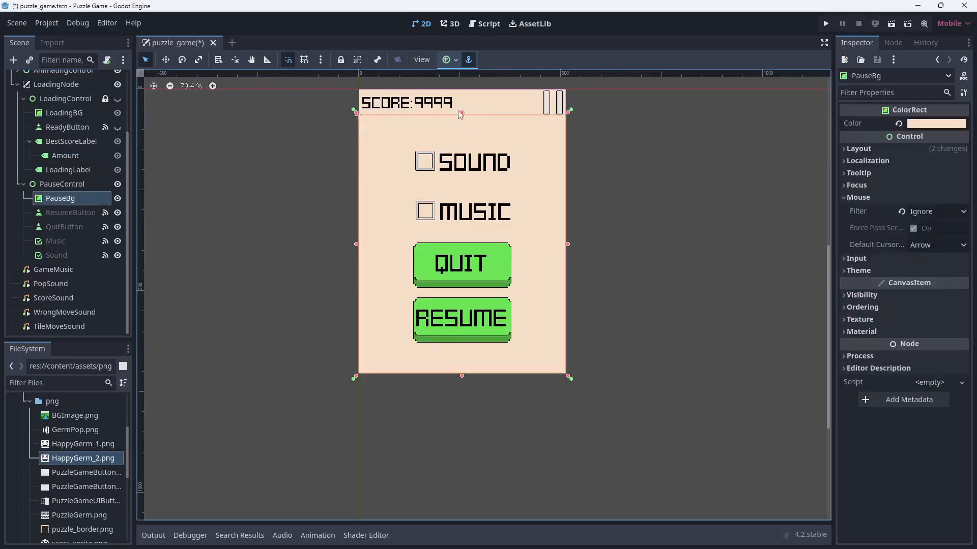
{"action": "mouse_move", "coordinate": [462, 112]}
{"action": "left_mouse_down"}
{"action": "mouse_move", "coordinate": [460, 272]}
{"action": "mouse_move", "coordinate": [449, 112]}
{"action": "left_mouse_up"}
Step: Inspect PauseControl's Sound and Music checkboxes, QuitButton and ResumeButton one after another
{"action": "left_click", "coordinate": [511, 169]}
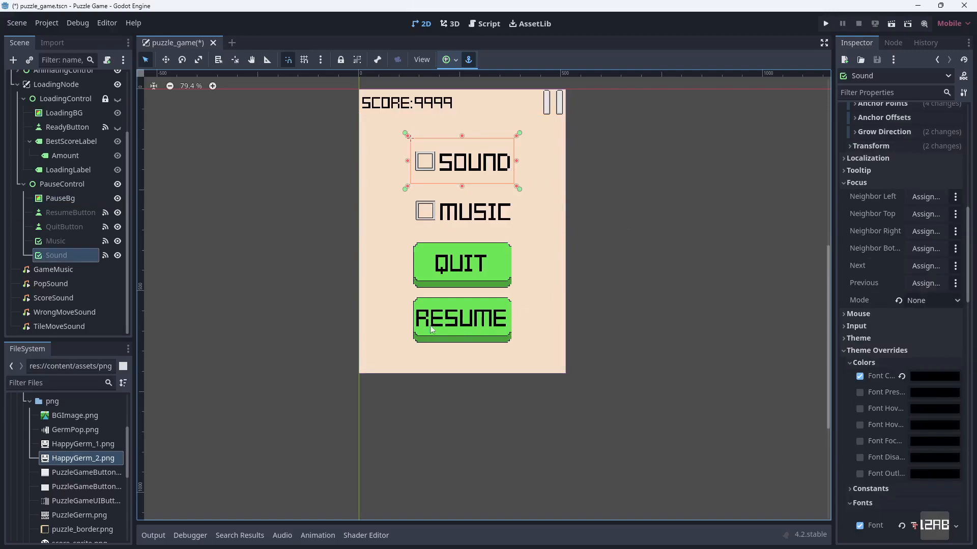
{"action": "left_click", "coordinate": [61, 234]}
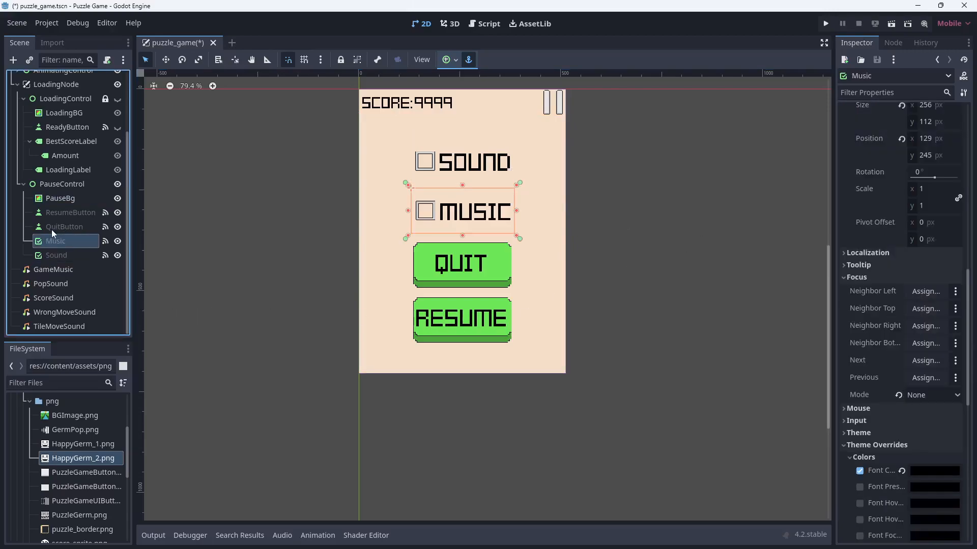
{"action": "left_click", "coordinate": [51, 228]}
{"action": "left_click", "coordinate": [50, 215]}
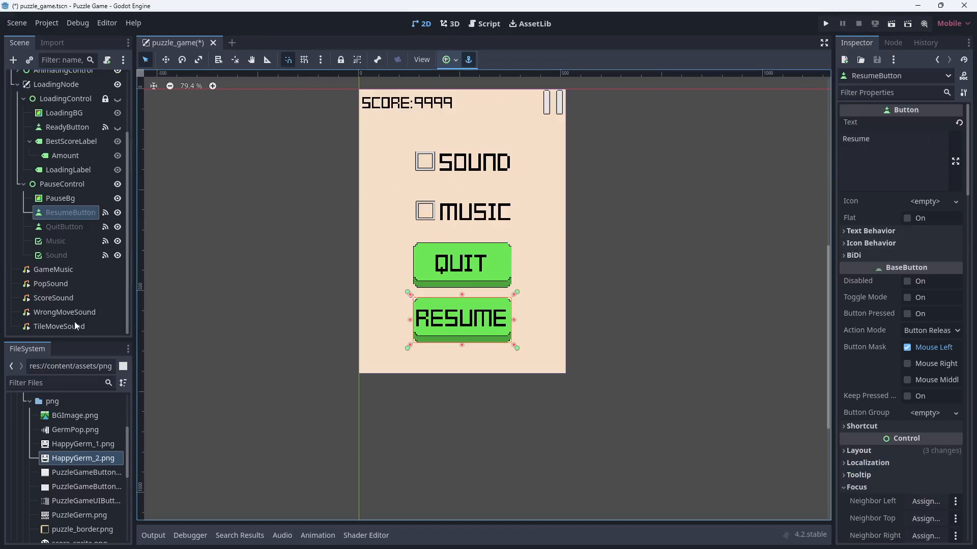
Step: Review the audio player nodes GameMusic, PopSound, ScoreSound, WrongMoveSound and TileMoveSound, returning to ScoreSound to examine its volume
{"action": "left_click", "coordinate": [59, 267]}
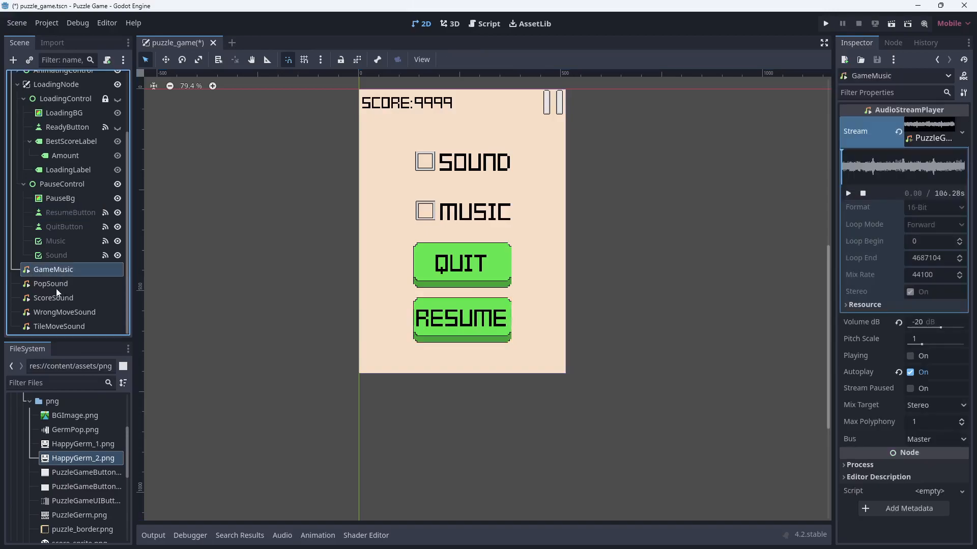
{"action": "left_click", "coordinate": [56, 286]}
{"action": "left_click", "coordinate": [57, 299]}
{"action": "left_click", "coordinate": [58, 312]}
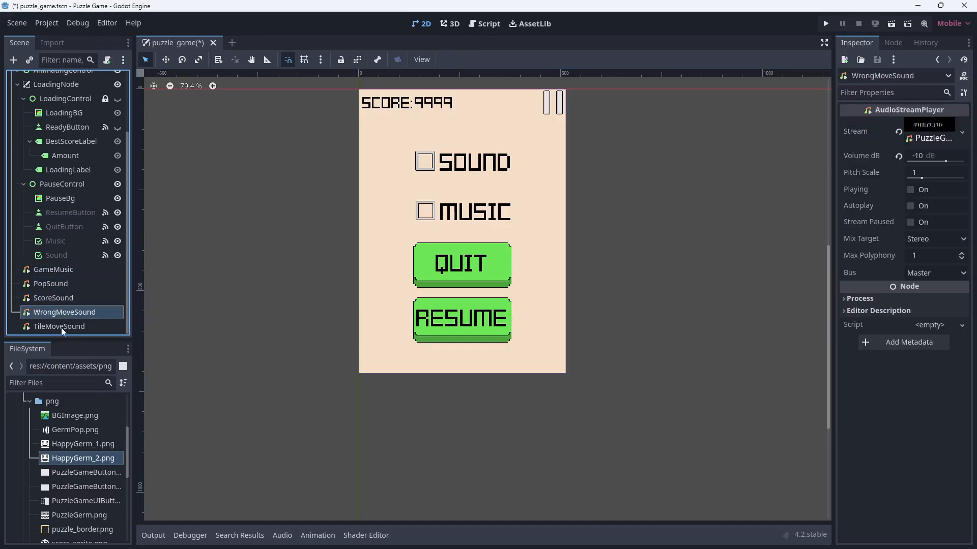
{"action": "left_click", "coordinate": [61, 327]}
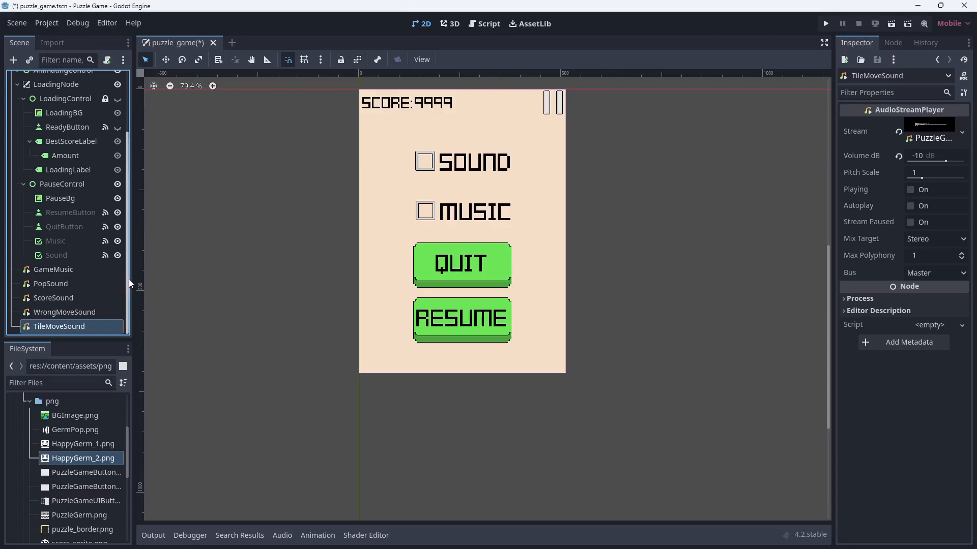
{"action": "left_click", "coordinate": [92, 295]}
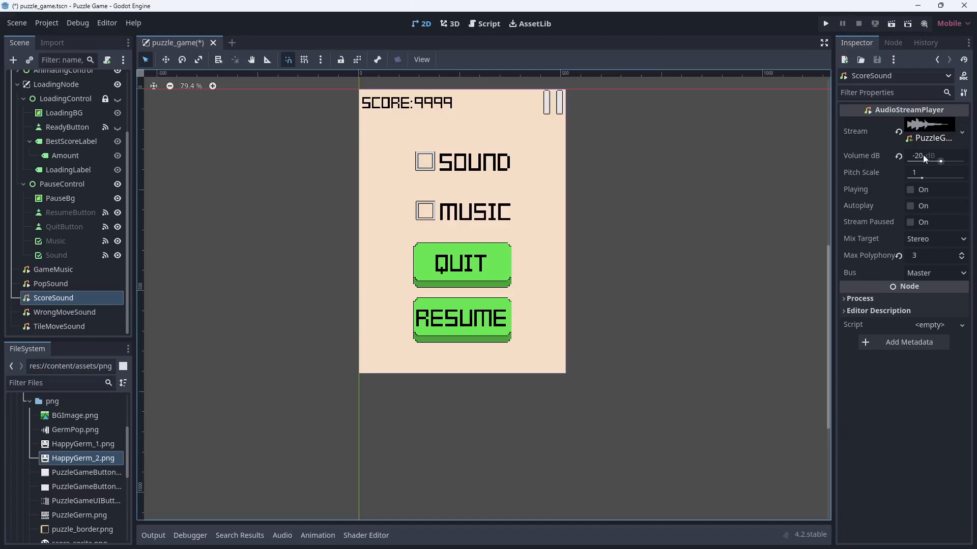
Step: Compare the audio settings of GameMusic, ScoreSound, WrongMoveSound, TileMoveSound and PopSound
{"action": "left_click", "coordinate": [56, 270]}
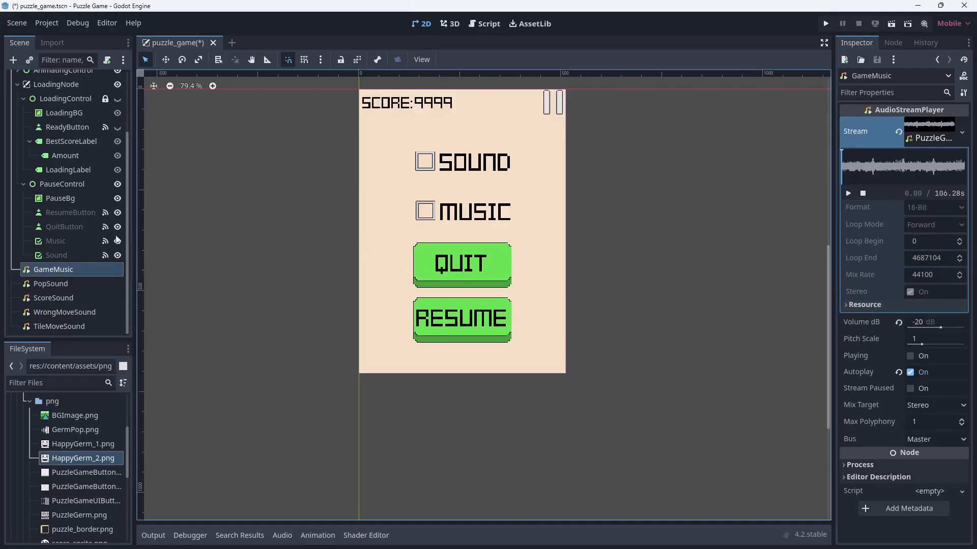
{"action": "left_click", "coordinate": [38, 298]}
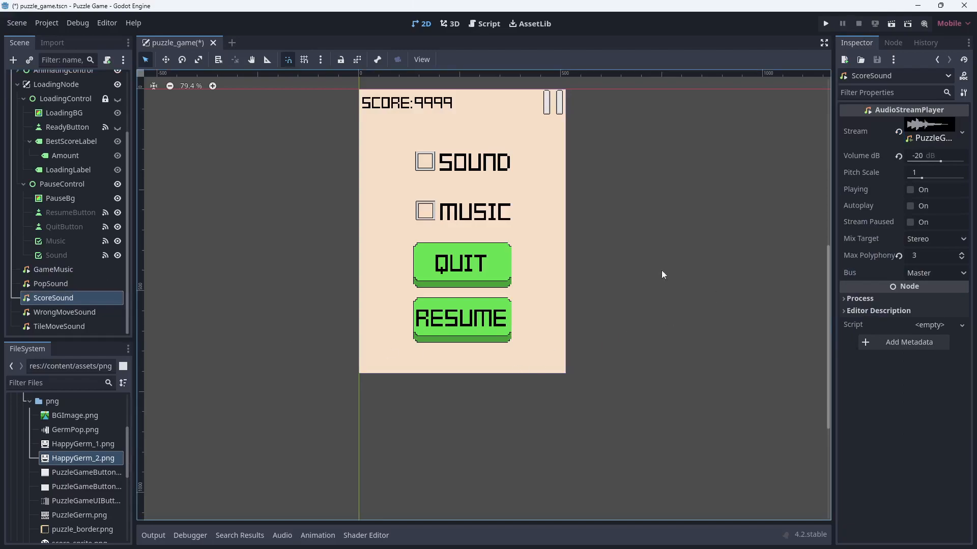
{"action": "left_click", "coordinate": [84, 313]}
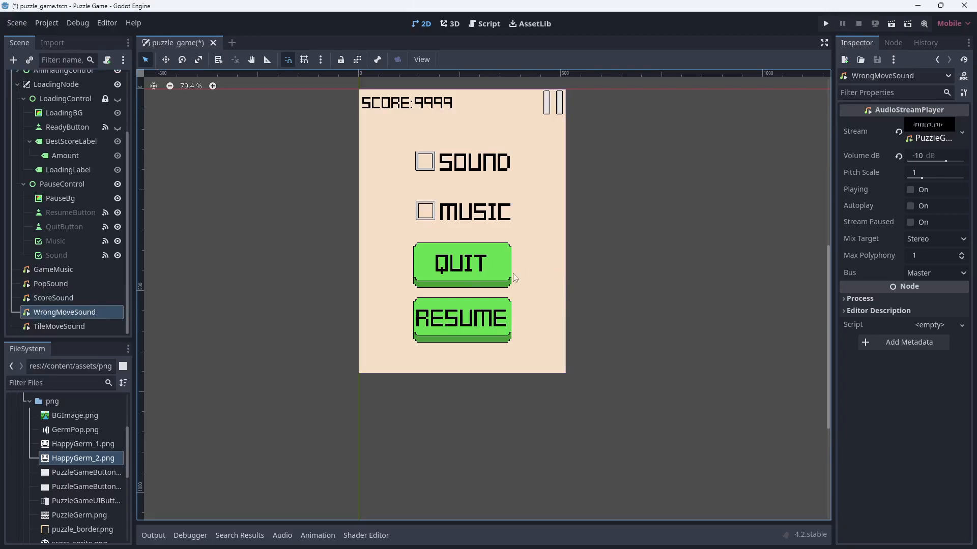
{"action": "left_click", "coordinate": [76, 328]}
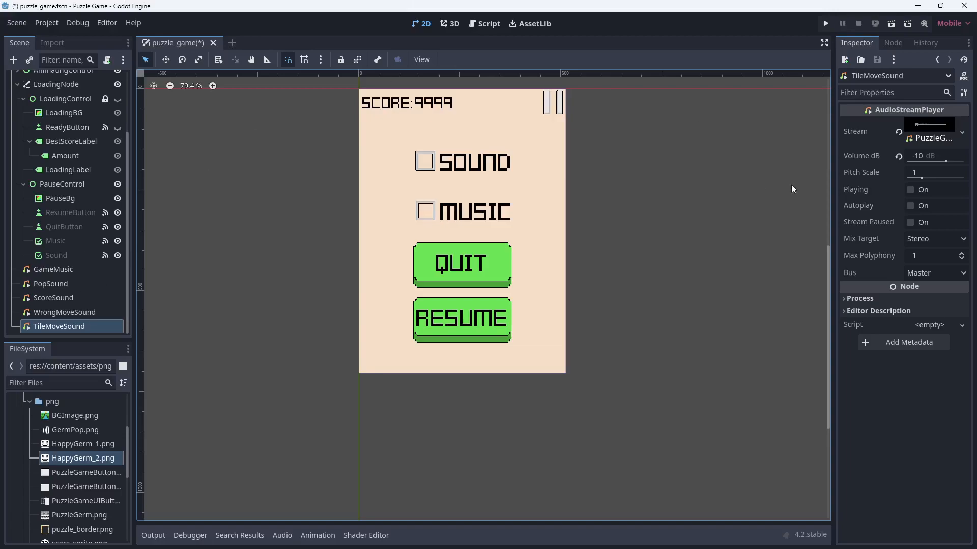
{"action": "left_click", "coordinate": [44, 270]}
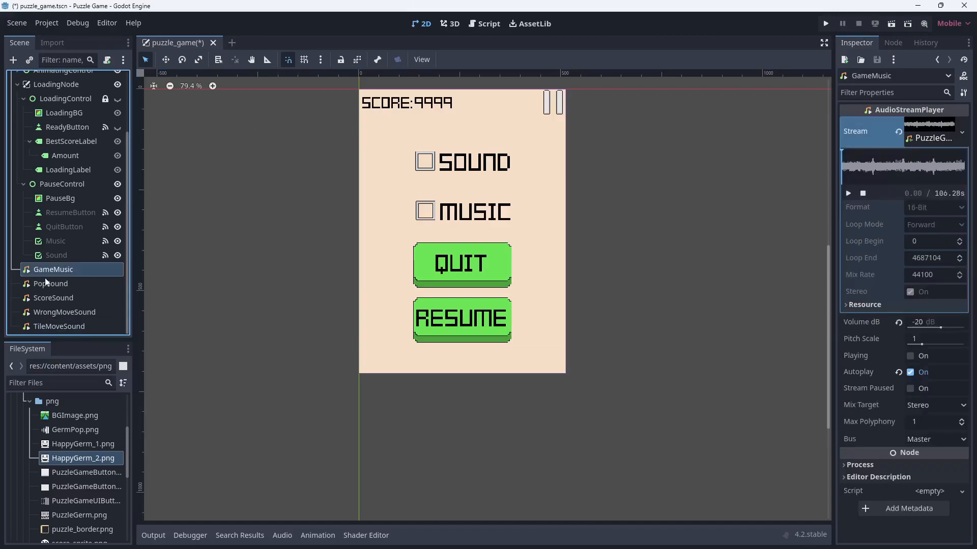
{"action": "left_click", "coordinate": [51, 284]}
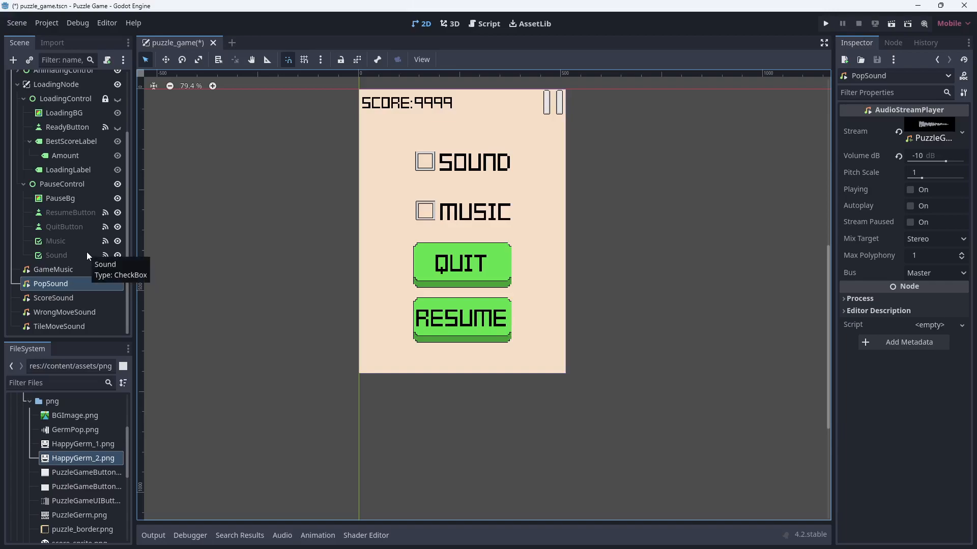
Step: Enable Toggle Mode on ResumeButton and switch Button Pressed on and off repeatedly to preview its pressed look, leaving it off
{"action": "left_click", "coordinate": [71, 212]}
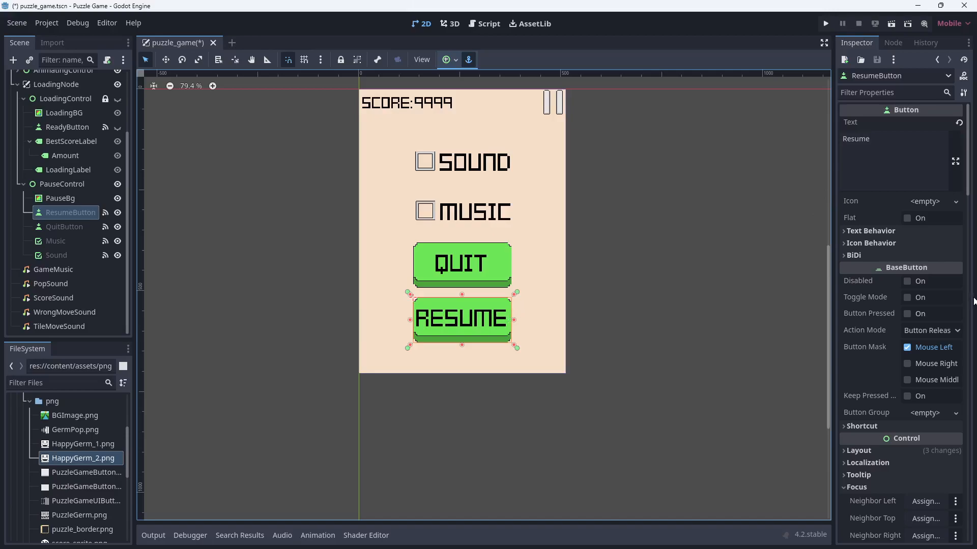
{"action": "left_click", "coordinate": [905, 298]}
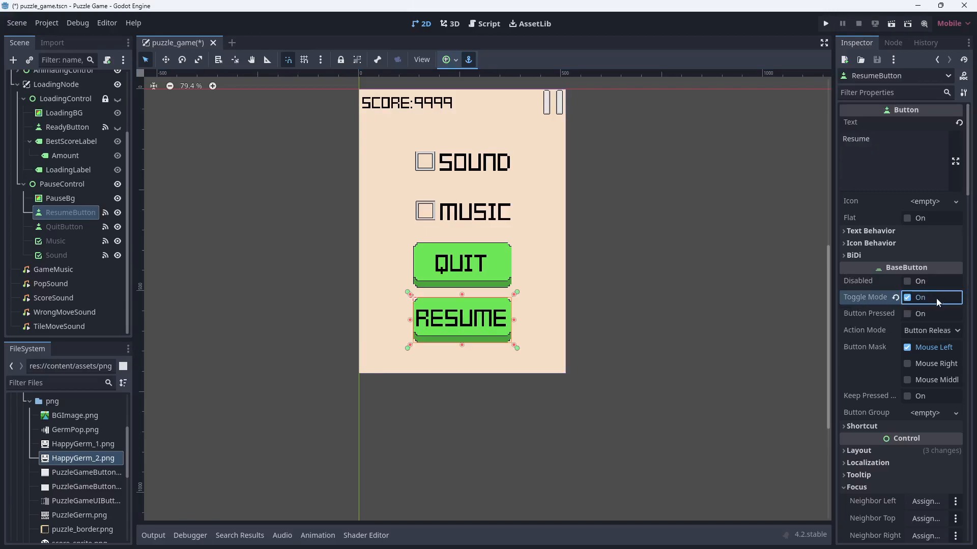
{"action": "left_click", "coordinate": [907, 315]}
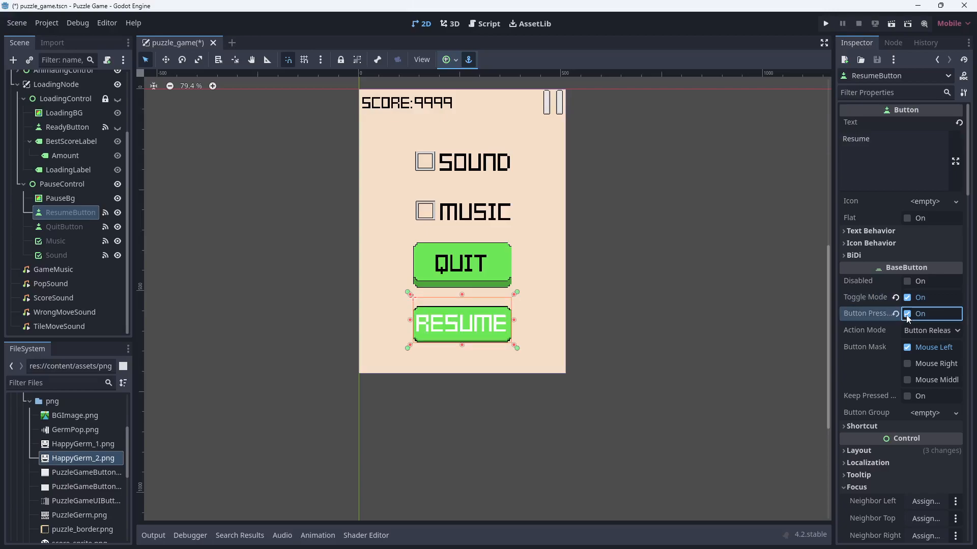
{"action": "left_click", "coordinate": [908, 314]}
{"action": "left_click", "coordinate": [908, 315]}
{"action": "left_click", "coordinate": [907, 314]}
{"action": "left_click", "coordinate": [907, 314]}
{"action": "left_click", "coordinate": [907, 315]}
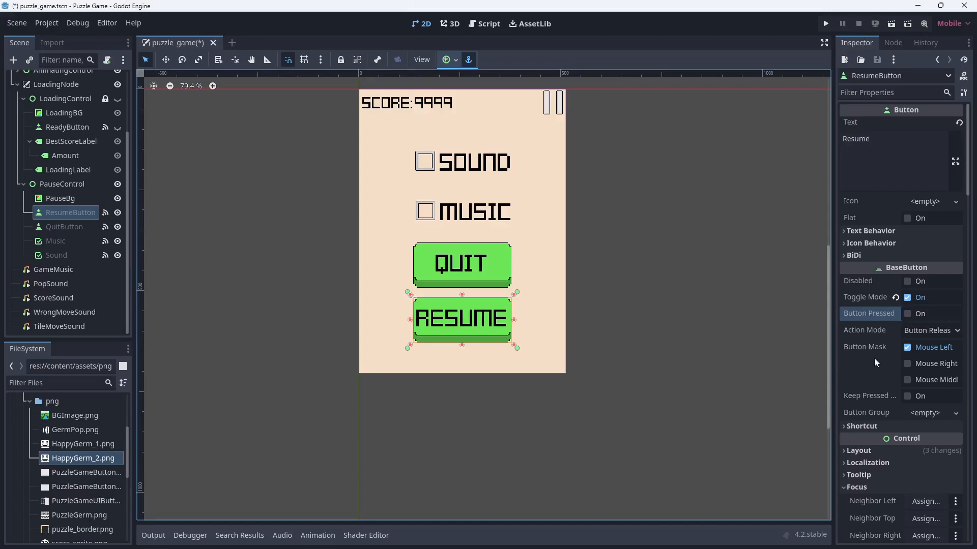
Step: Reset ResumeButton's focus mode to its default, All
{"action": "scroll", "coordinate": [874, 358], "scroll_direction": "down", "scroll_amount": 1}
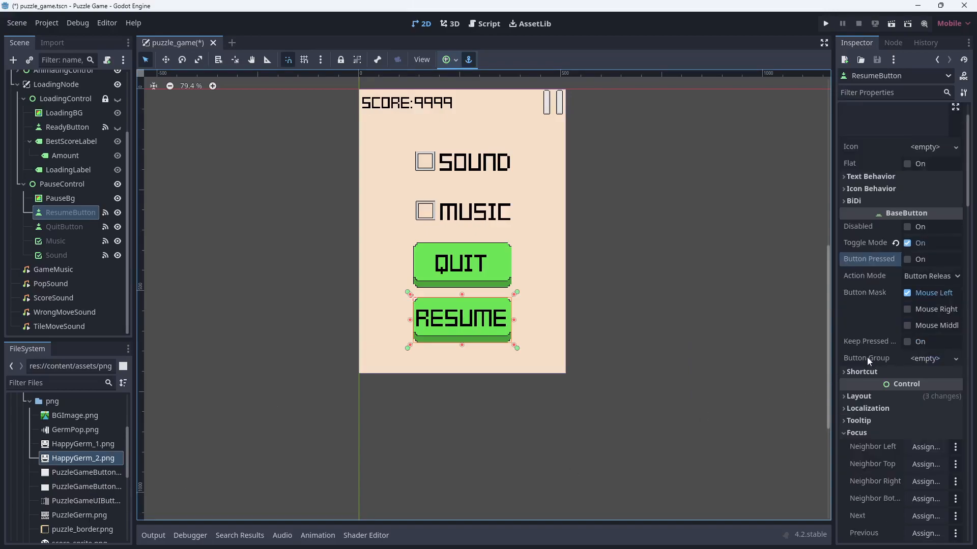
{"action": "scroll", "coordinate": [867, 357], "scroll_direction": "down", "scroll_amount": 2}
{"action": "scroll", "coordinate": [865, 359], "scroll_direction": "down", "scroll_amount": 1}
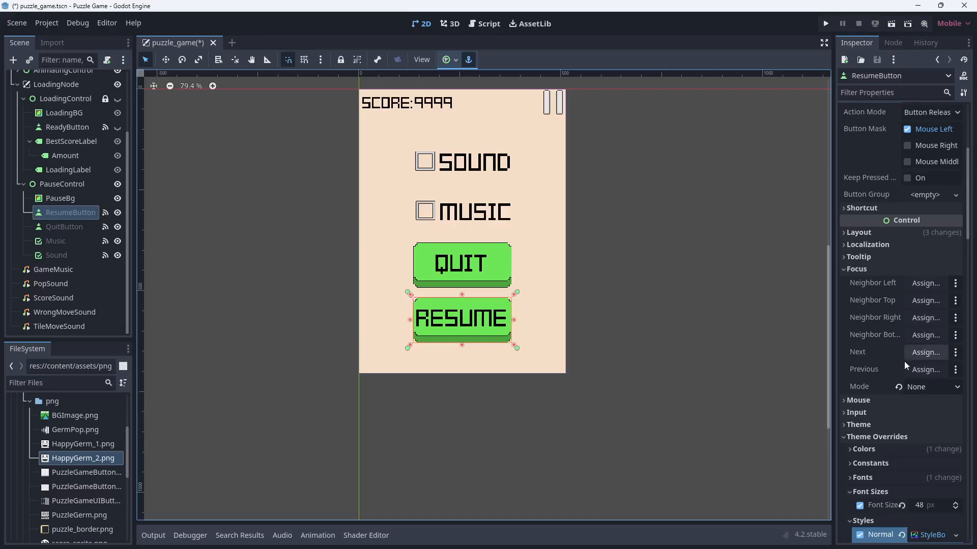
{"action": "scroll", "coordinate": [907, 371], "scroll_direction": "down", "scroll_amount": 2}
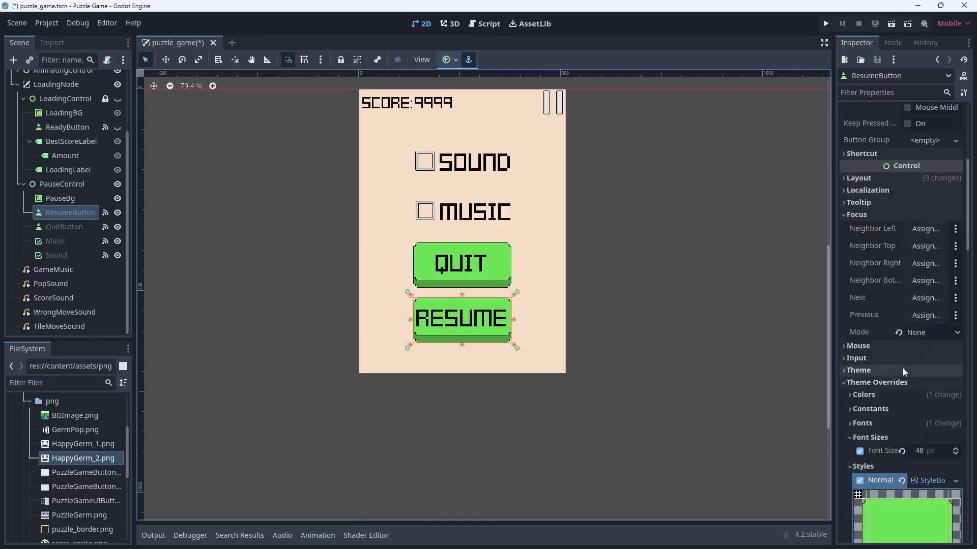
{"action": "left_click", "coordinate": [899, 332]}
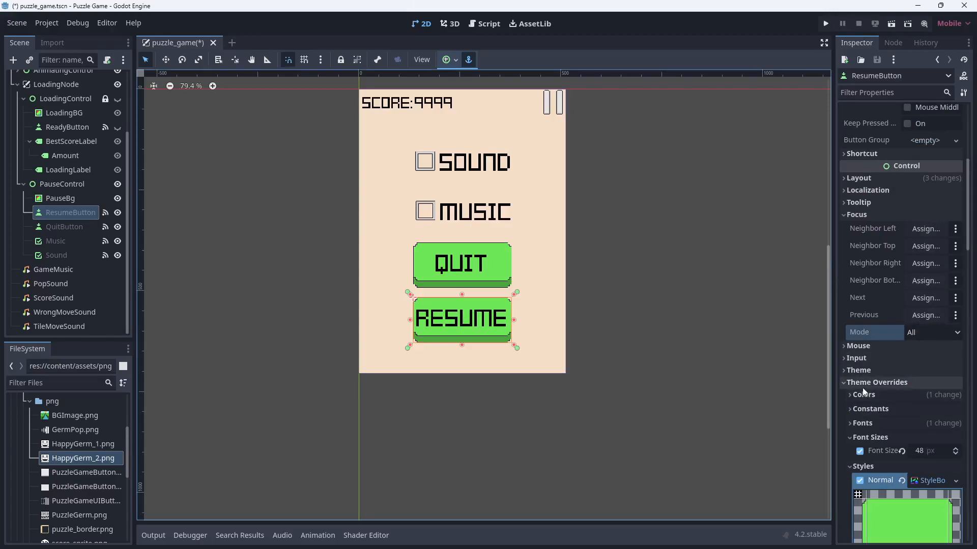
Step: Expand ResumeButton's Fonts, Constants and Colors theme overrides and widen the property area temporarily to read the full colour names
{"action": "scroll", "coordinate": [869, 380], "scroll_direction": "down", "scroll_amount": 2}
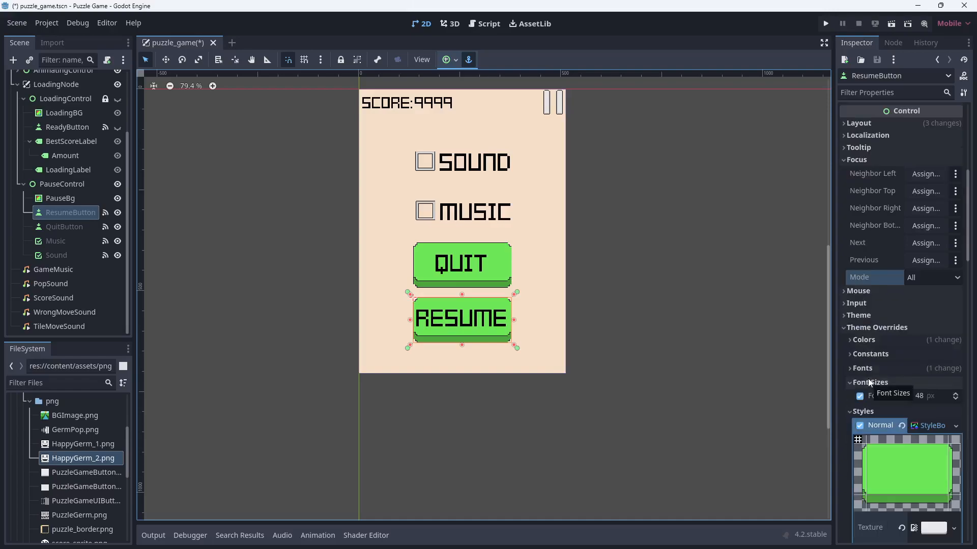
{"action": "scroll", "coordinate": [869, 378], "scroll_direction": "down", "scroll_amount": 4}
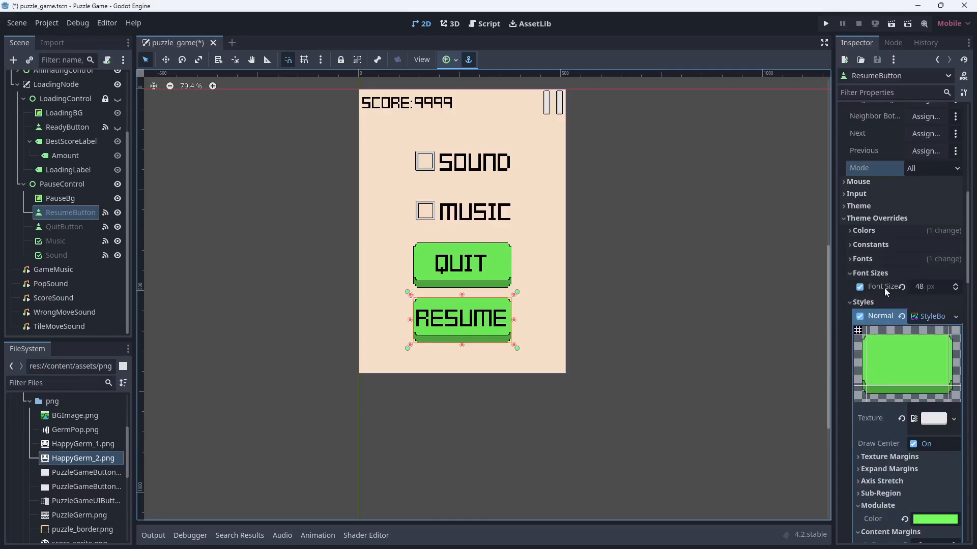
{"action": "left_click", "coordinate": [862, 259]}
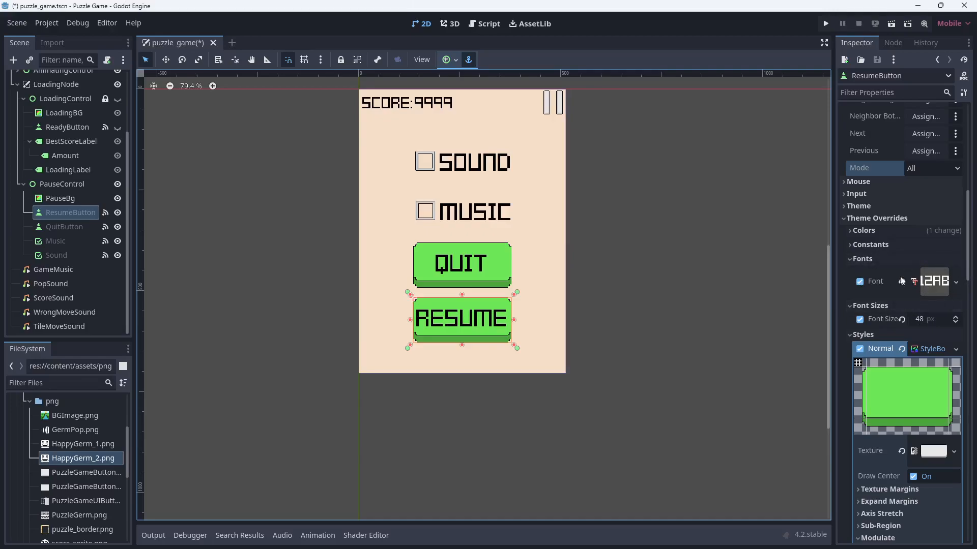
{"action": "left_click", "coordinate": [853, 245]}
{"action": "left_click", "coordinate": [850, 233]}
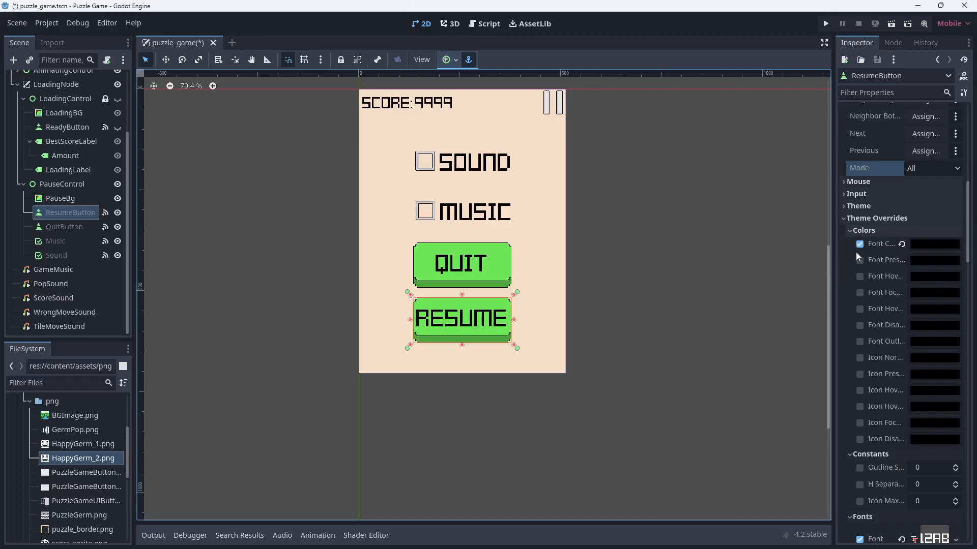
{"action": "left_click_drag", "start_coordinate": [833, 250], "coordinate": [744, 259]}
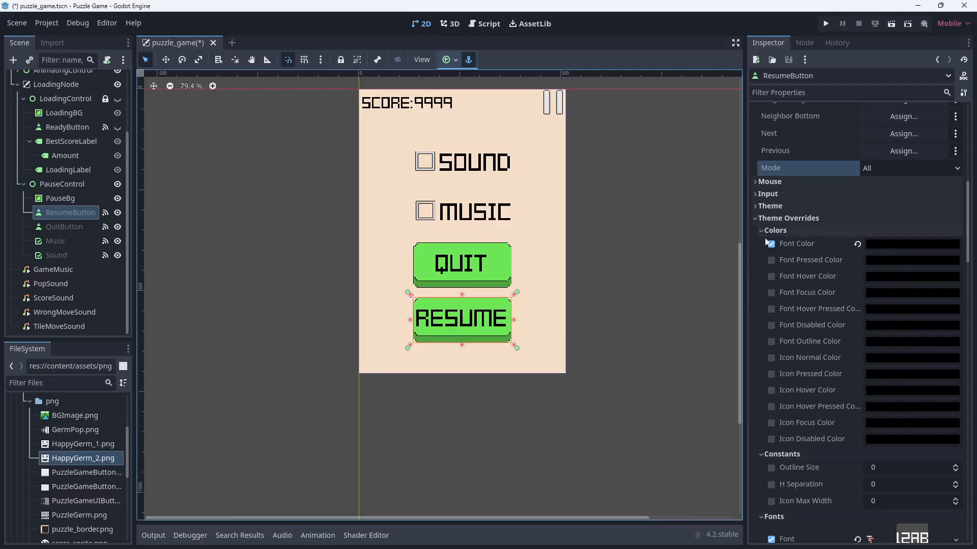
{"action": "left_click_drag", "start_coordinate": [744, 246], "coordinate": [843, 278]}
Step: Examine ResumeButton's font and style overrides, comparing the Normal and Hover style boxes, and collapse and reopen the Normal one
{"action": "scroll", "coordinate": [884, 306], "scroll_direction": "down", "scroll_amount": 5}
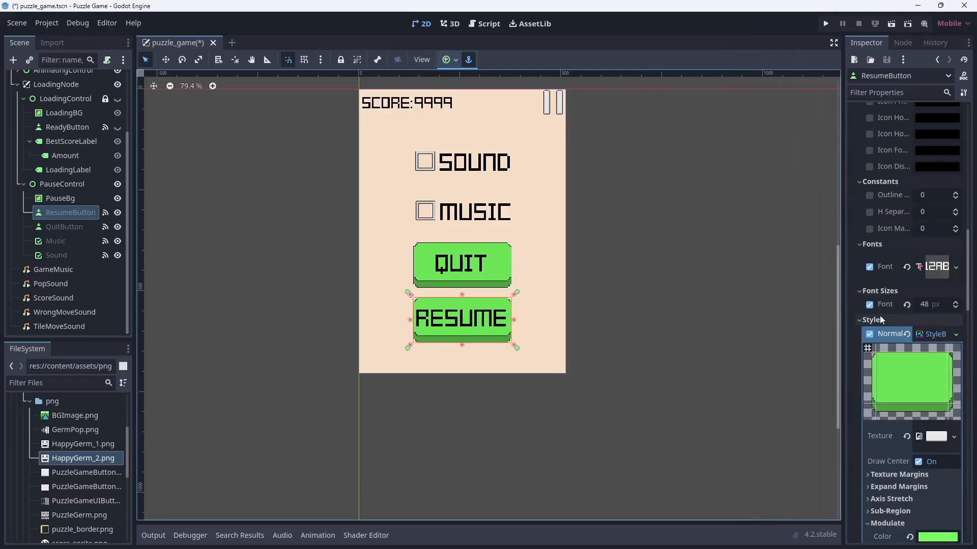
{"action": "scroll", "coordinate": [878, 316], "scroll_direction": "down", "scroll_amount": 4}
{"action": "scroll", "coordinate": [887, 301], "scroll_direction": "up", "scroll_amount": 1}
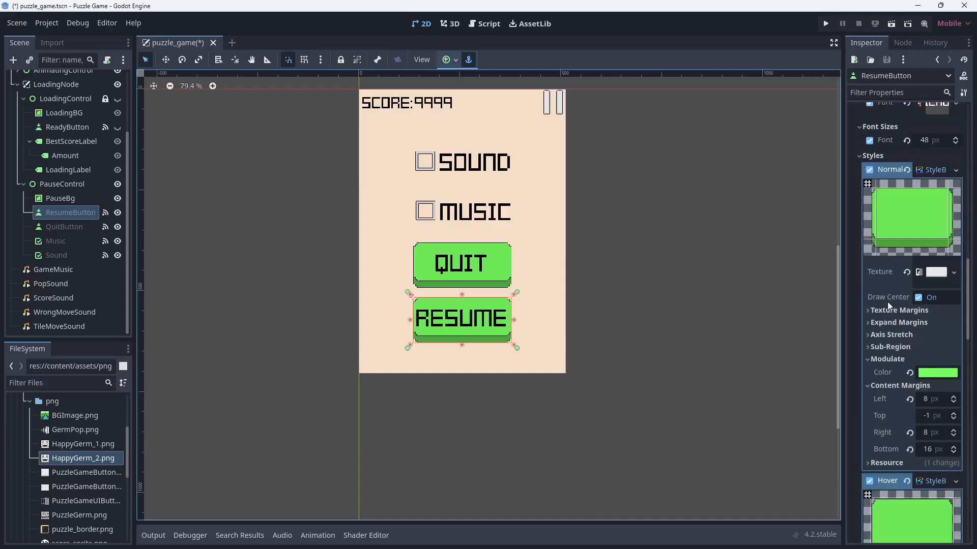
{"action": "scroll", "coordinate": [887, 301], "scroll_direction": "up", "scroll_amount": 2}
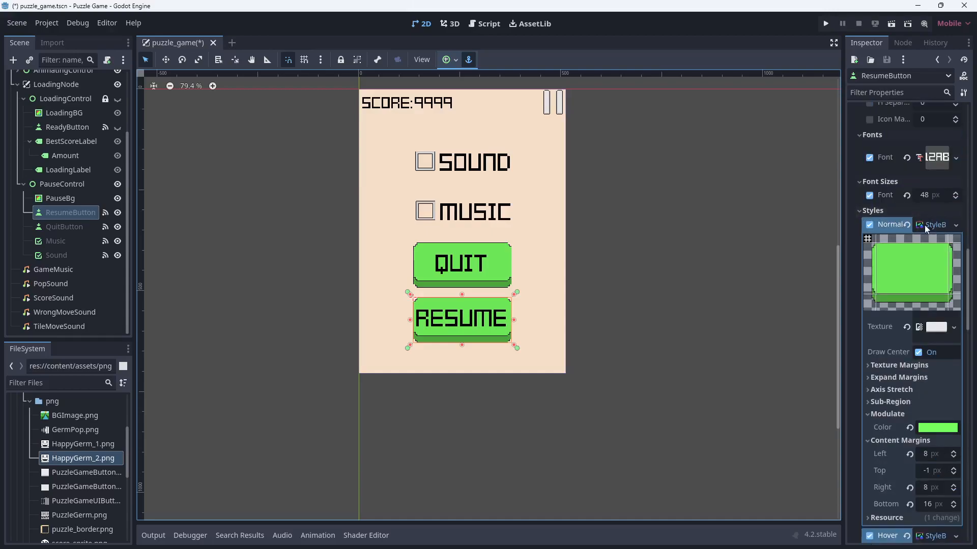
{"action": "scroll", "coordinate": [902, 288], "scroll_direction": "down", "scroll_amount": 5}
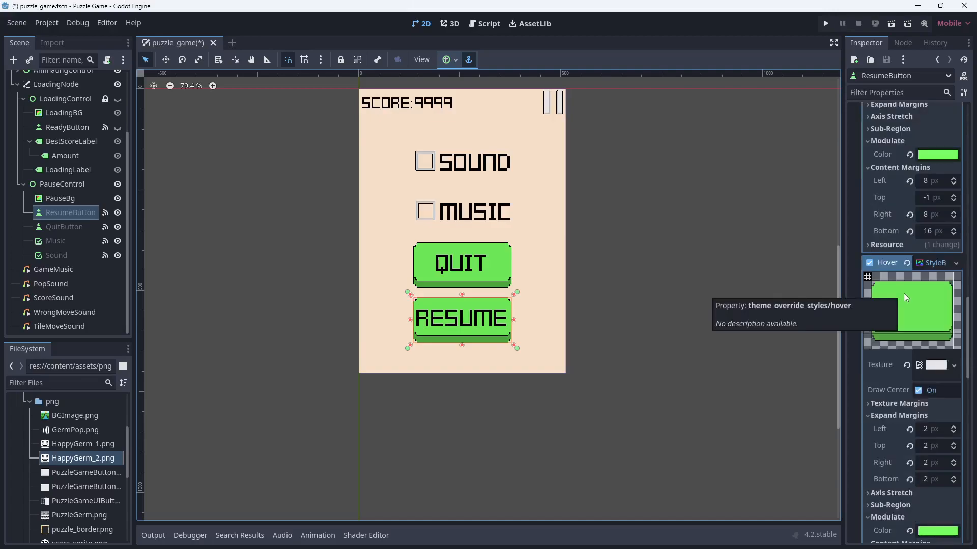
{"action": "scroll", "coordinate": [902, 288], "scroll_direction": "up", "scroll_amount": 3}
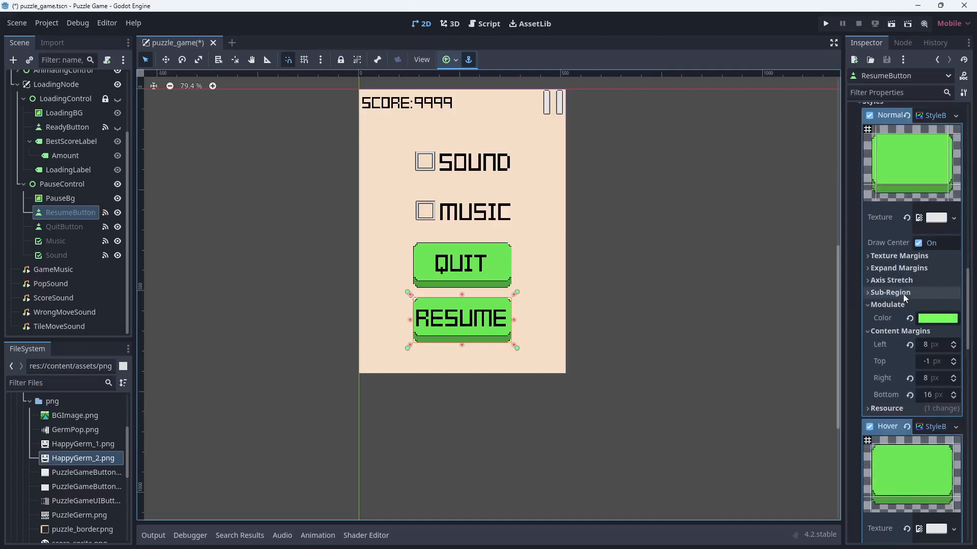
{"action": "scroll", "coordinate": [903, 295], "scroll_direction": "up", "scroll_amount": 2}
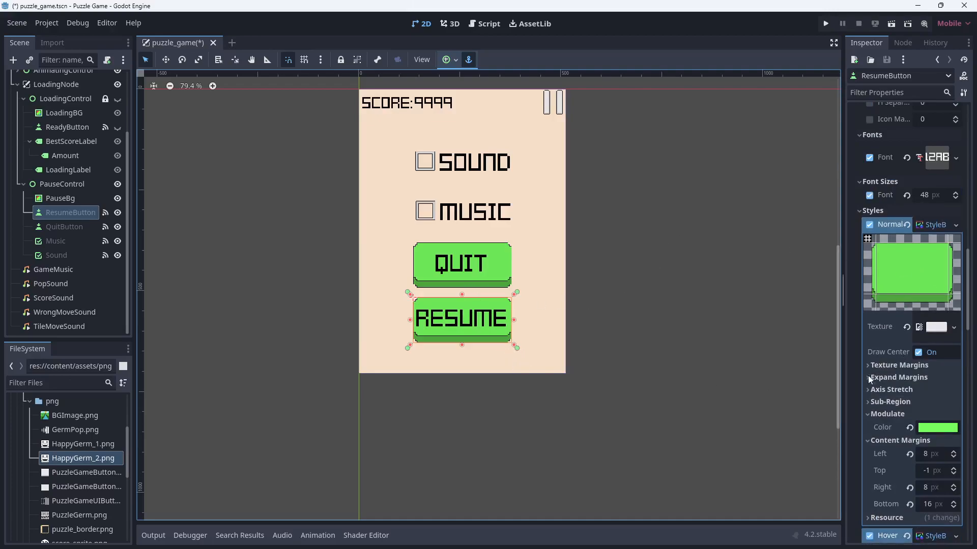
{"action": "left_click", "coordinate": [934, 226]}
{"action": "left_click", "coordinate": [934, 226]}
Step: Review ResumeButton's properties from its button settings down to the Normal style's modulate colour and content margins
{"action": "scroll", "coordinate": [903, 347], "scroll_direction": "up", "scroll_amount": 15}
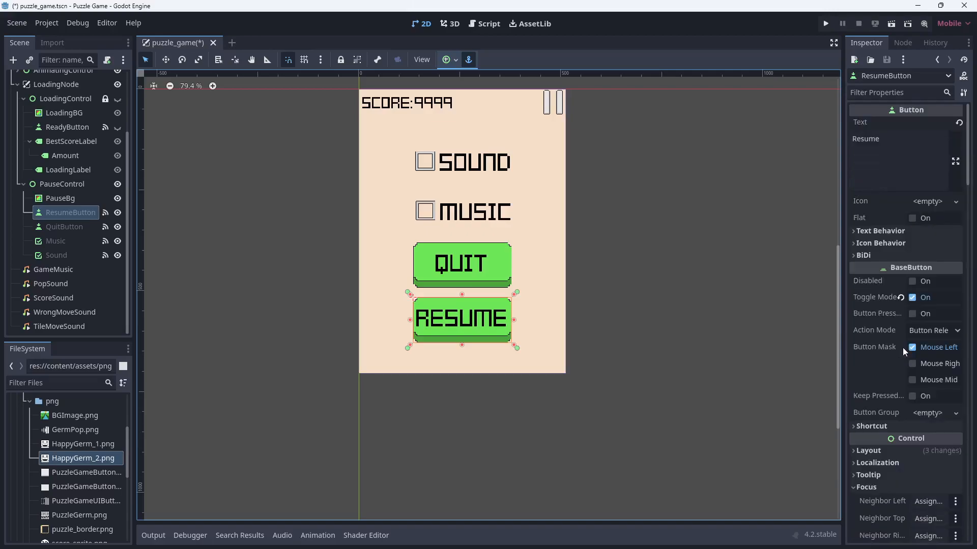
{"action": "scroll", "coordinate": [902, 346], "scroll_direction": "down", "scroll_amount": 12}
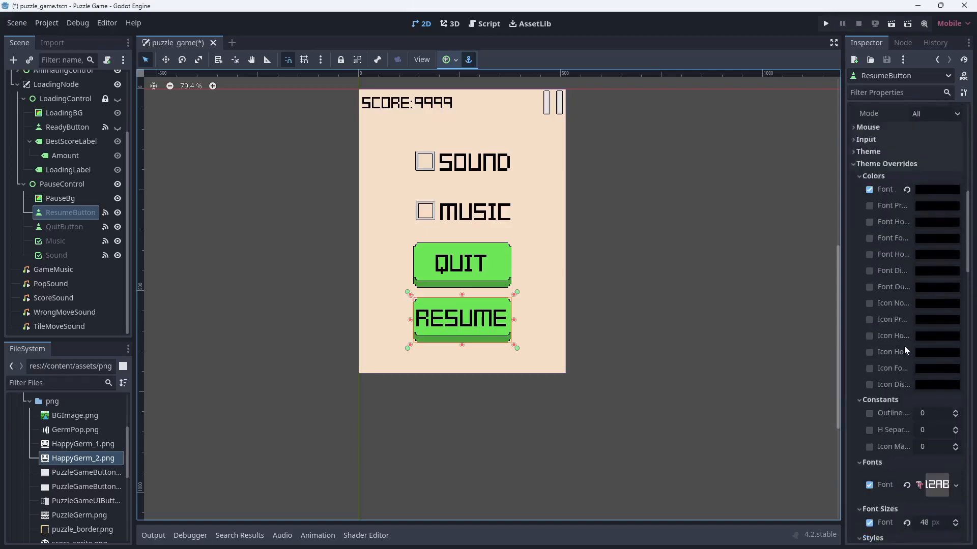
{"action": "scroll", "coordinate": [904, 346], "scroll_direction": "down", "scroll_amount": 5}
{"action": "scroll", "coordinate": [910, 303], "scroll_direction": "up", "scroll_amount": 6}
{"action": "scroll", "coordinate": [910, 305], "scroll_direction": "down", "scroll_amount": 6}
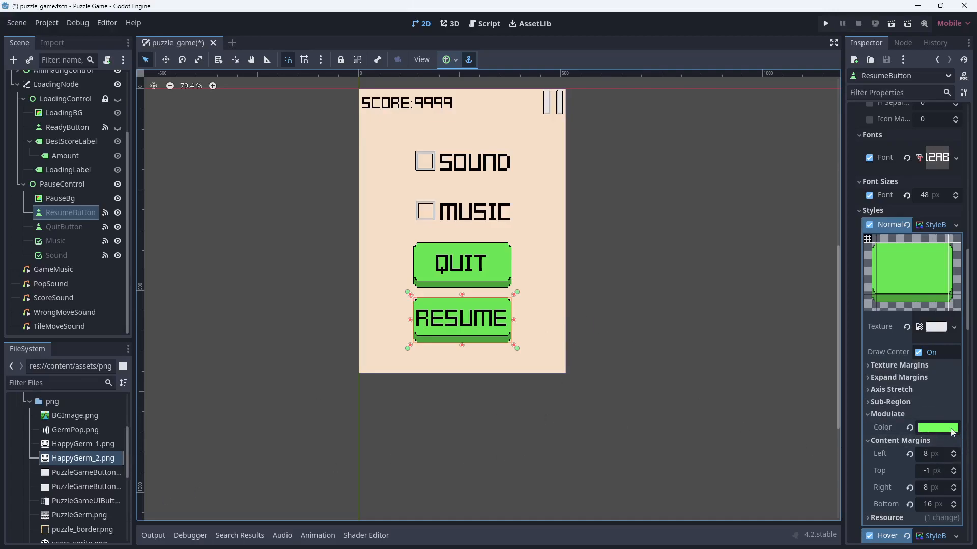
{"action": "scroll", "coordinate": [941, 432], "scroll_direction": "down", "scroll_amount": 3}
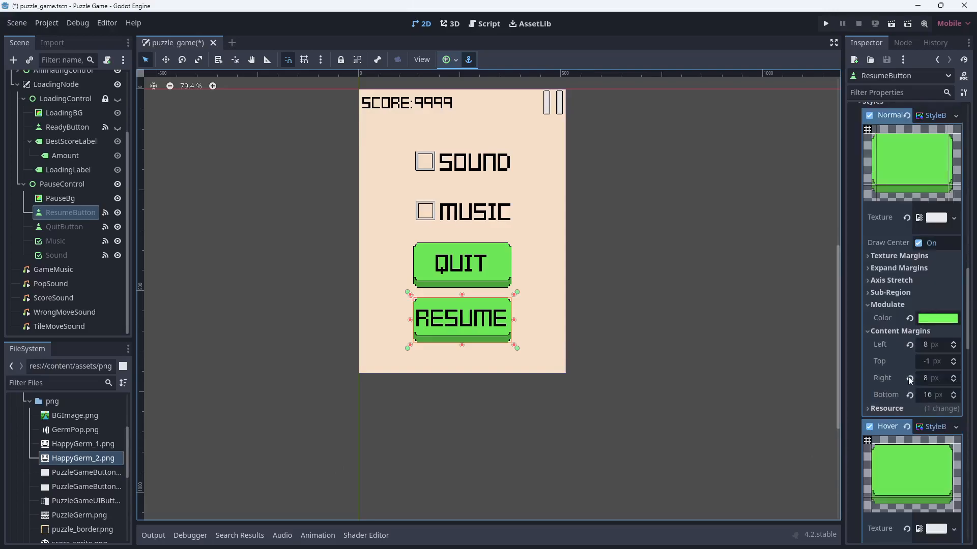
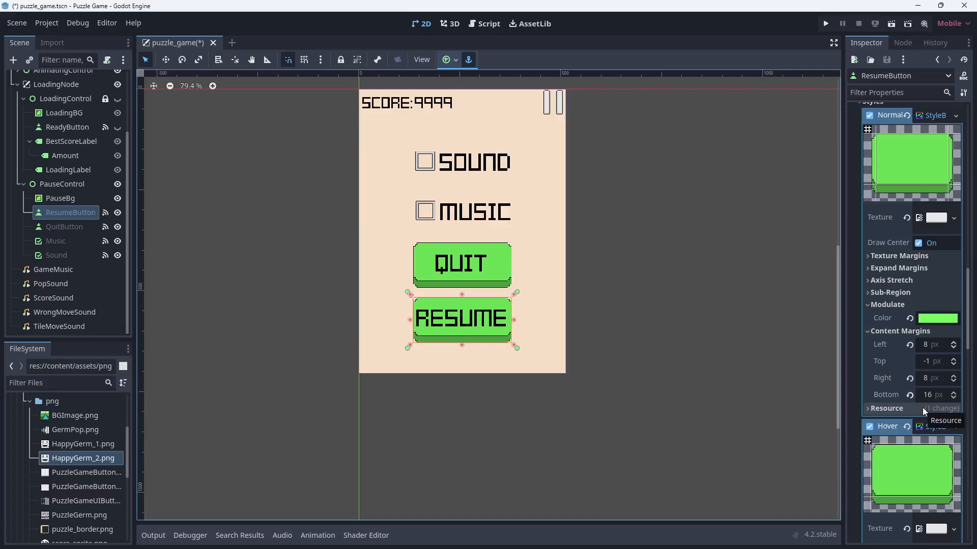
Step: Examine the Hover style's texture, expand margins, modulate colour and content margins against those of the Normal style
{"action": "scroll", "coordinate": [923, 407], "scroll_direction": "down", "scroll_amount": 2}
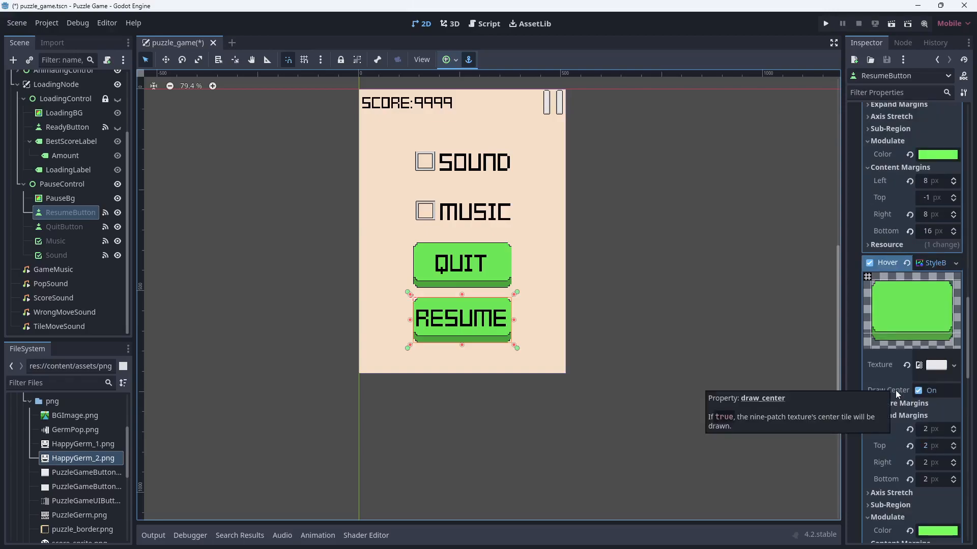
{"action": "scroll", "coordinate": [895, 389], "scroll_direction": "down", "scroll_amount": 2}
{"action": "scroll", "coordinate": [897, 377], "scroll_direction": "up", "scroll_amount": 5}
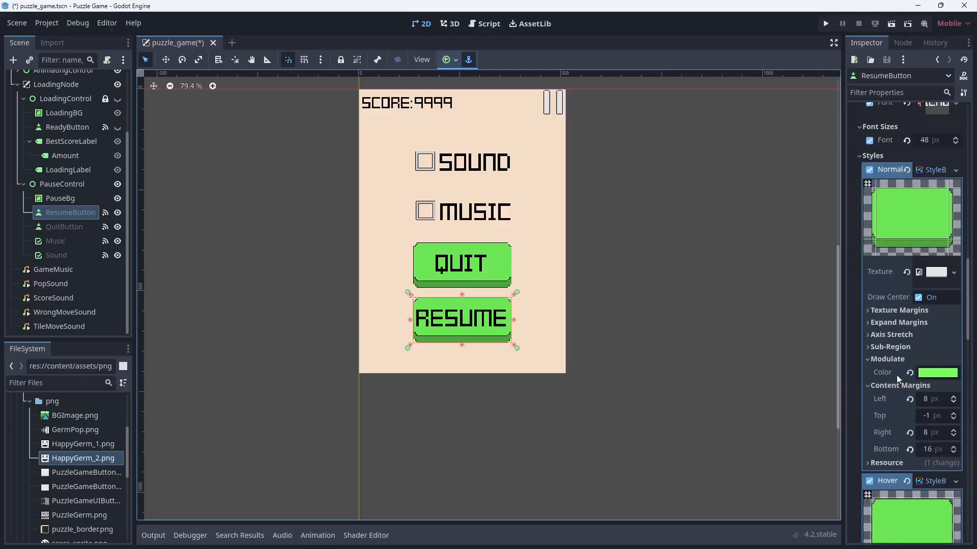
{"action": "scroll", "coordinate": [896, 375], "scroll_direction": "down", "scroll_amount": 3}
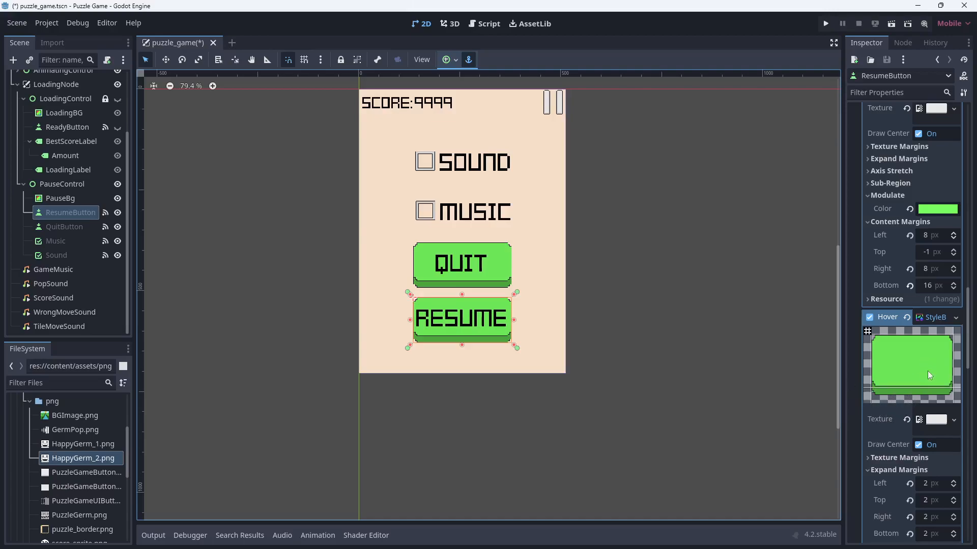
{"action": "scroll", "coordinate": [927, 371], "scroll_direction": "down", "scroll_amount": 2}
{"action": "scroll", "coordinate": [926, 374], "scroll_direction": "down", "scroll_amount": 2}
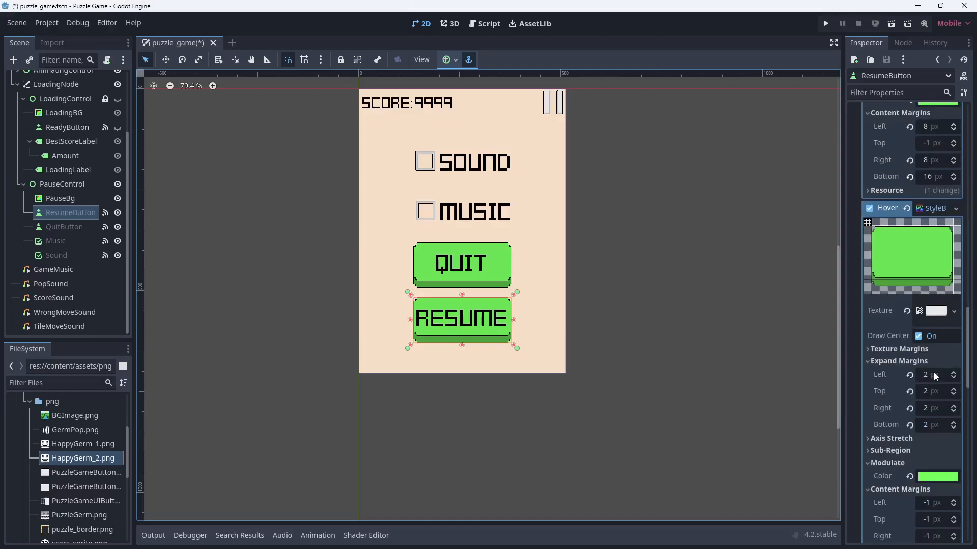
{"action": "scroll", "coordinate": [936, 374], "scroll_direction": "down", "scroll_amount": 2}
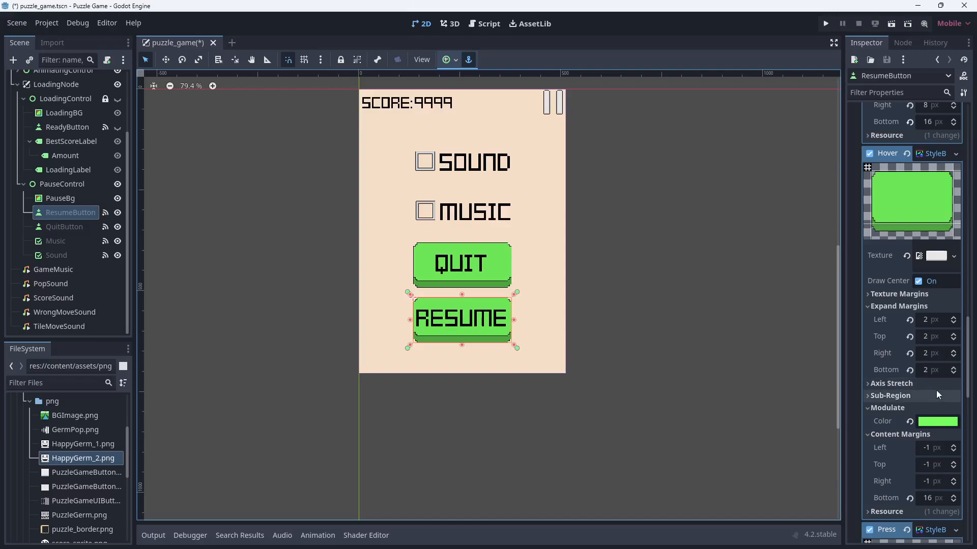
Step: Reset the Normal style's bottom content margin to its default of -1 px and compare the RESUME text's placement with QUIT
{"action": "scroll", "coordinate": [933, 402], "scroll_direction": "down", "scroll_amount": 2}
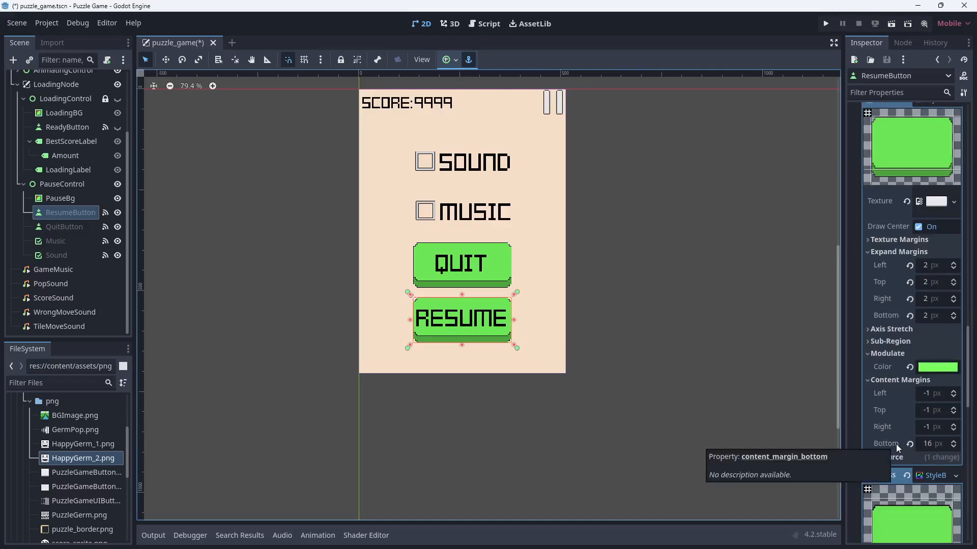
{"action": "scroll", "coordinate": [927, 402], "scroll_direction": "up", "scroll_amount": 5}
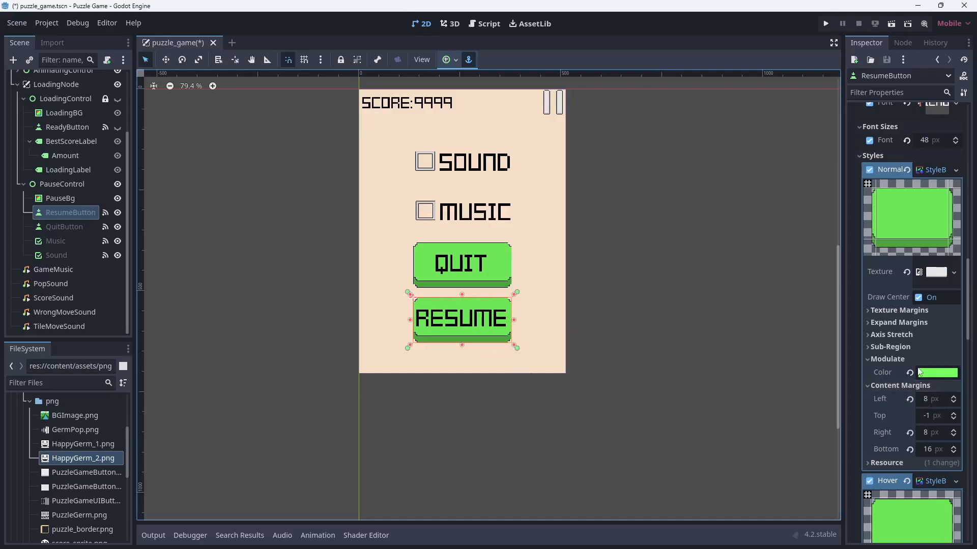
{"action": "scroll", "coordinate": [916, 377], "scroll_direction": "down", "scroll_amount": 2}
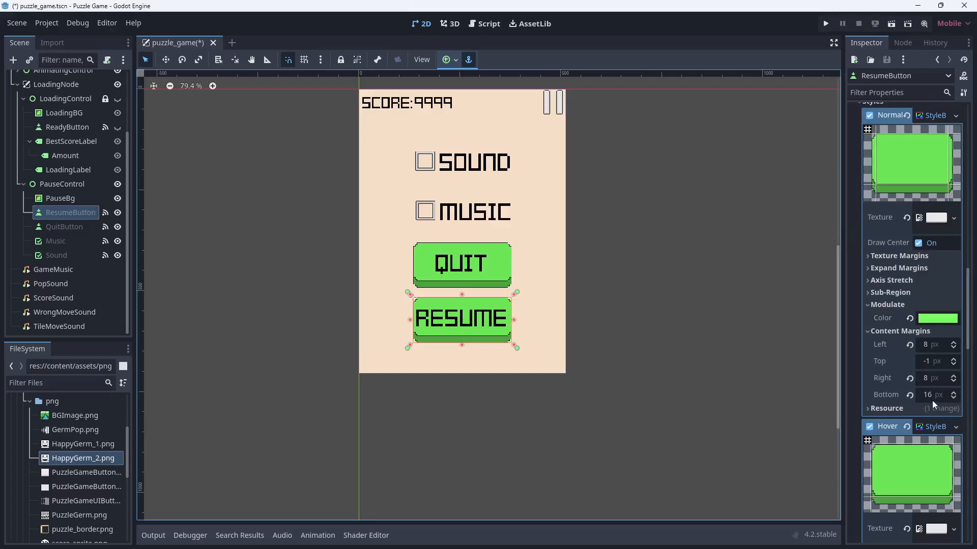
{"action": "left_click", "coordinate": [910, 395]}
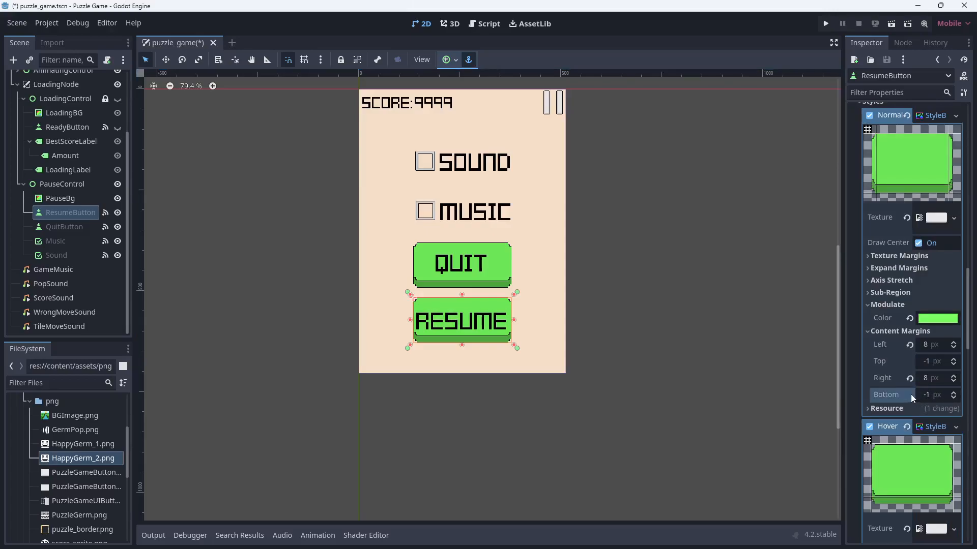
{"action": "scroll", "coordinate": [462, 321], "scroll_direction": "up", "scroll_amount": 3}
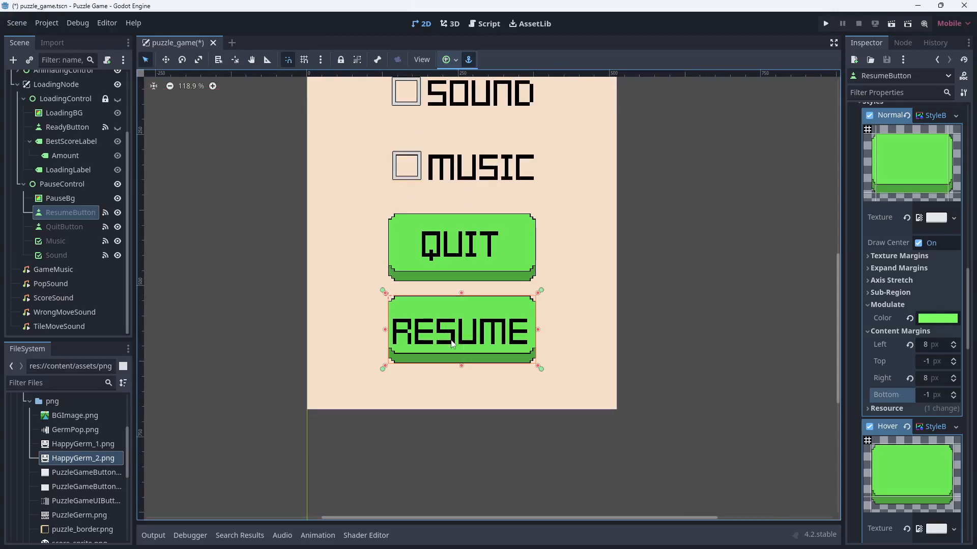
{"action": "left_click_drag", "start_coordinate": [461, 366], "coordinate": [485, 454]}
{"action": "key", "text": "ctrl+z"}
Step: Try the Normal style's bottom content margin at different values, including -1 px, ending at 16 px
{"action": "left_click", "coordinate": [925, 395]}
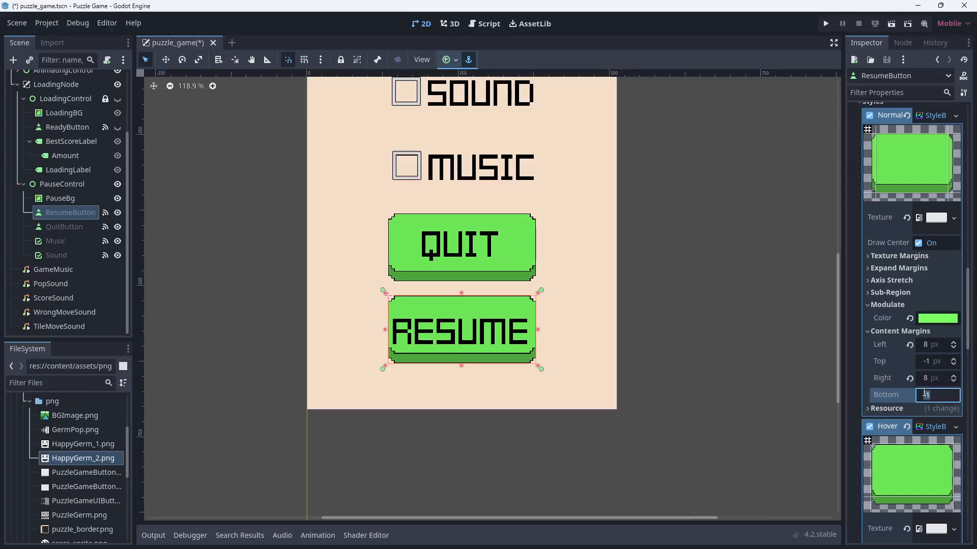
{"action": "type", "text": "6"}
{"action": "key", "text": "Return"}
{"action": "left_click", "coordinate": [924, 394]}
{"action": "type", "text": "-1"}
{"action": "key", "text": "Return"}
{"action": "left_click", "coordinate": [925, 394]}
{"action": "type", "text": "16"}
{"action": "key", "text": "Return"}
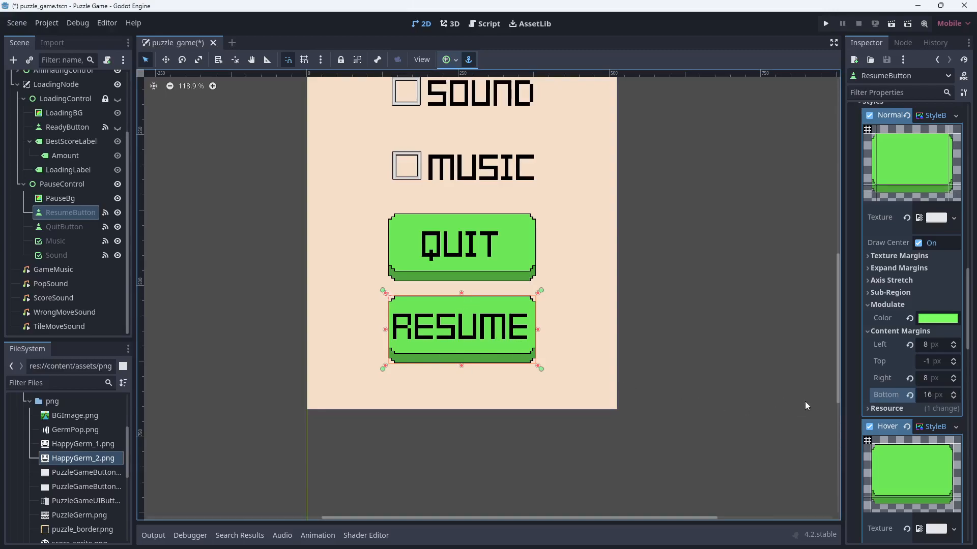
Step: Review the Hover style's margins, collapse the Hover and Normal style boxes, and examine the Press style's content margins
{"action": "scroll", "coordinate": [902, 395], "scroll_direction": "down", "scroll_amount": 3}
{"action": "scroll", "coordinate": [902, 395], "scroll_direction": "down", "scroll_amount": 3}
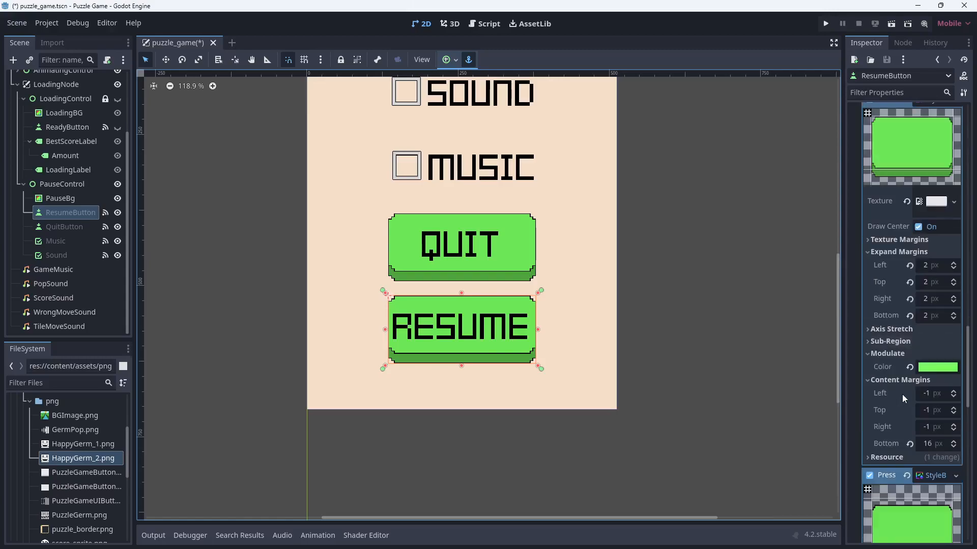
{"action": "scroll", "coordinate": [910, 389], "scroll_direction": "up", "scroll_amount": 6}
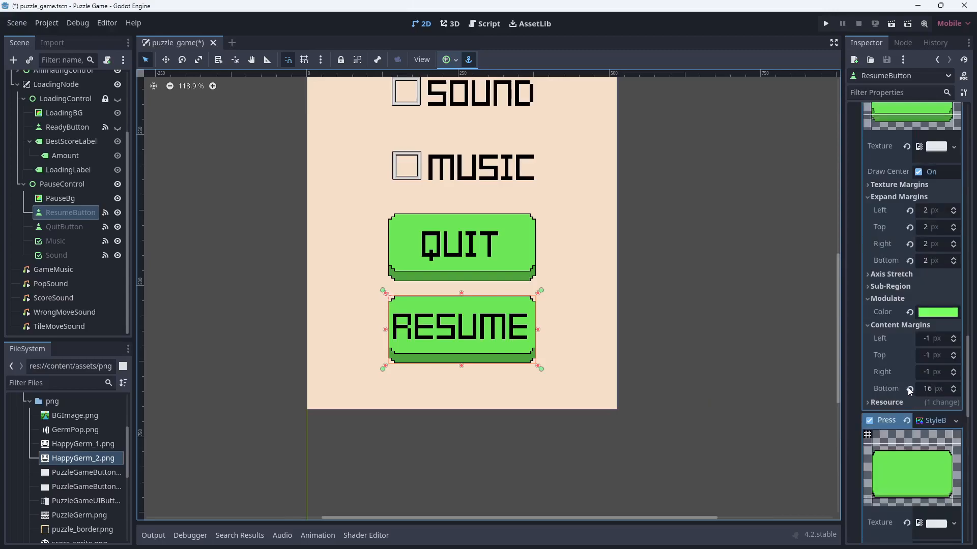
{"action": "scroll", "coordinate": [926, 306], "scroll_direction": "down", "scroll_amount": 3}
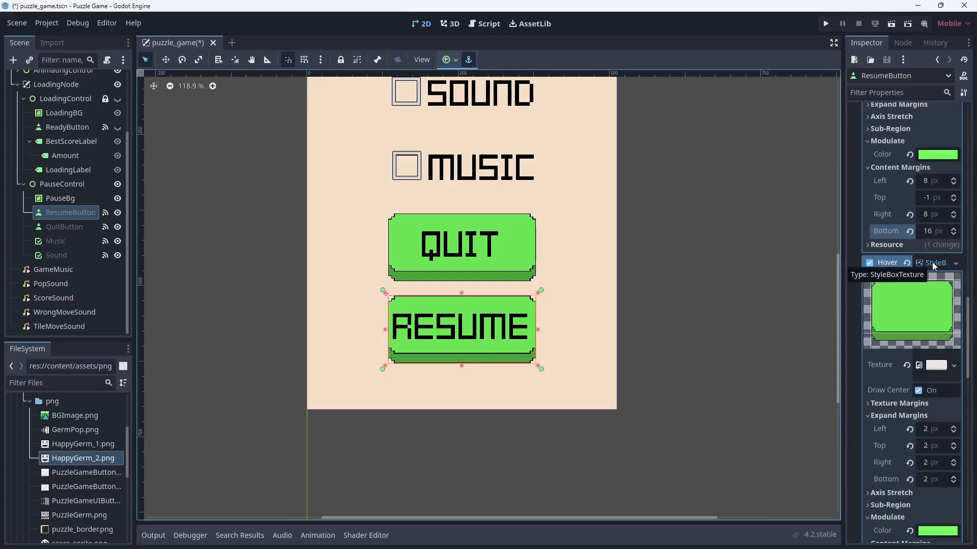
{"action": "scroll", "coordinate": [934, 317], "scroll_direction": "down", "scroll_amount": 2}
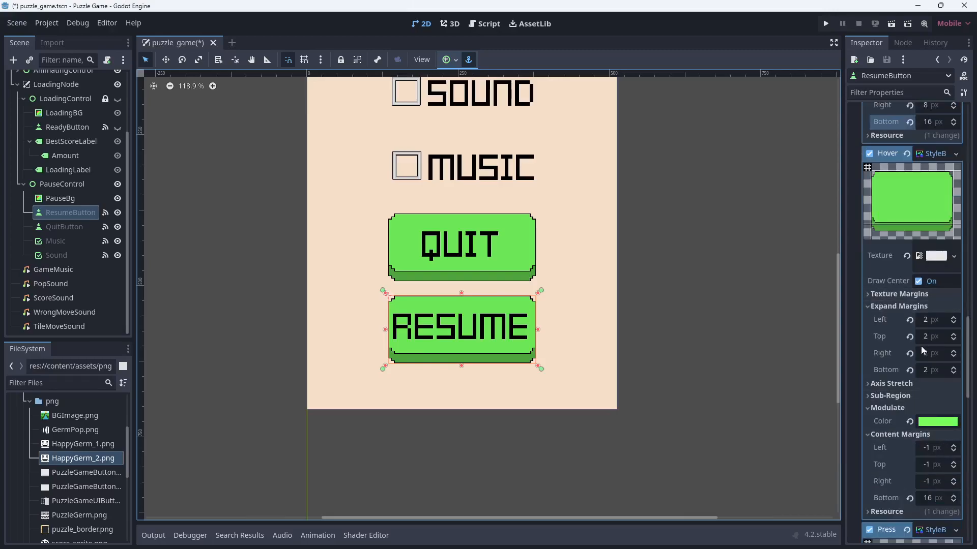
{"action": "scroll", "coordinate": [921, 346], "scroll_direction": "up", "scroll_amount": 3}
{"action": "left_click", "coordinate": [931, 318]}
{"action": "scroll", "coordinate": [928, 318], "scroll_direction": "up", "scroll_amount": 3}
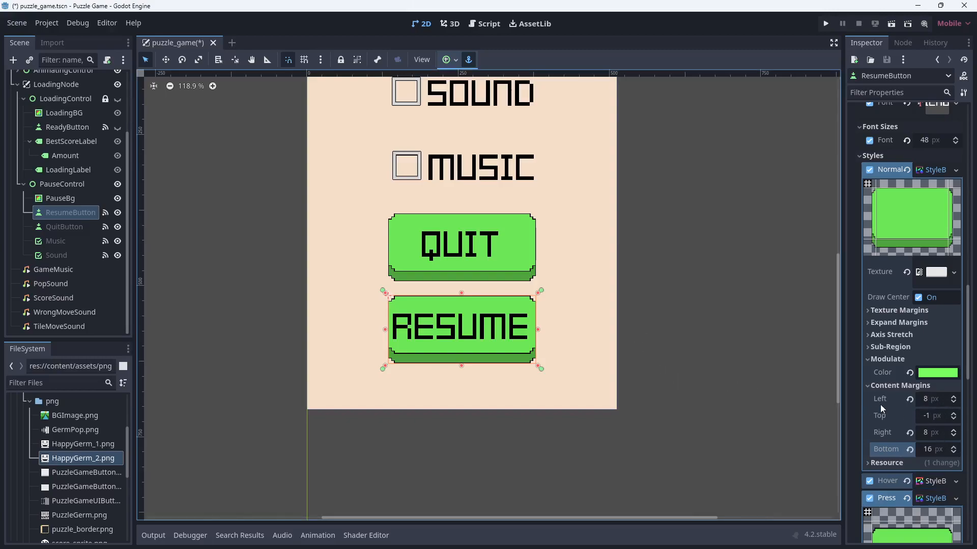
{"action": "scroll", "coordinate": [894, 373], "scroll_direction": "up", "scroll_amount": 2}
{"action": "left_click", "coordinate": [931, 227]}
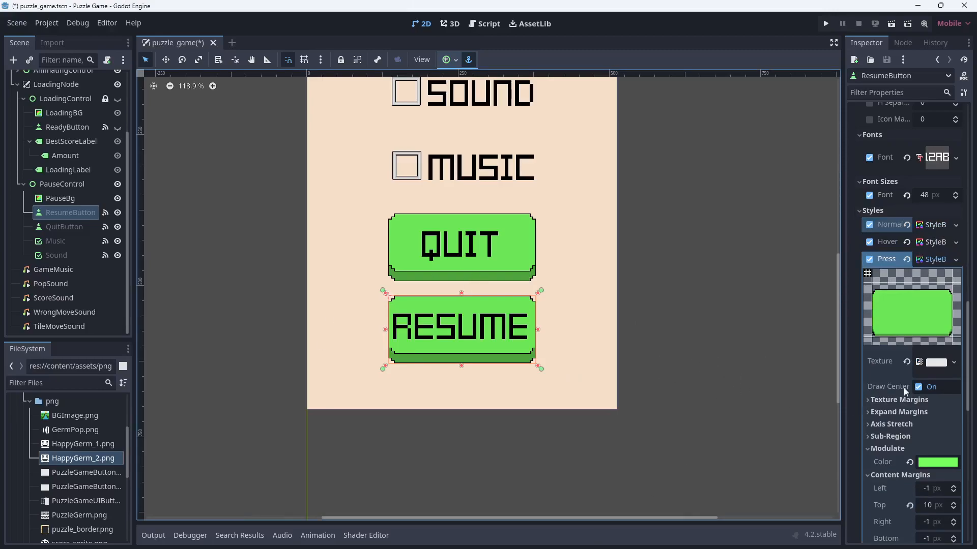
{"action": "scroll", "coordinate": [910, 362], "scroll_direction": "down", "scroll_amount": 2}
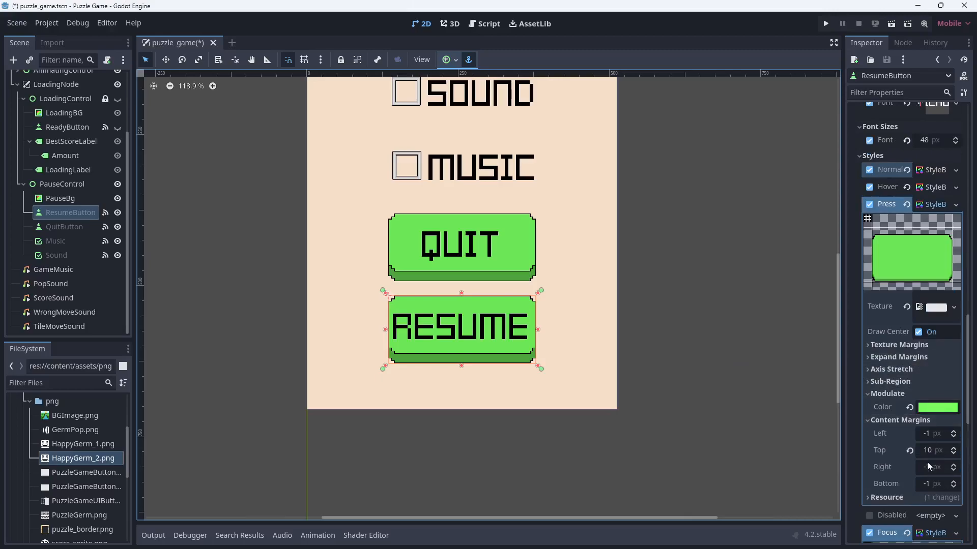
{"action": "scroll", "coordinate": [899, 346], "scroll_direction": "down", "scroll_amount": 2}
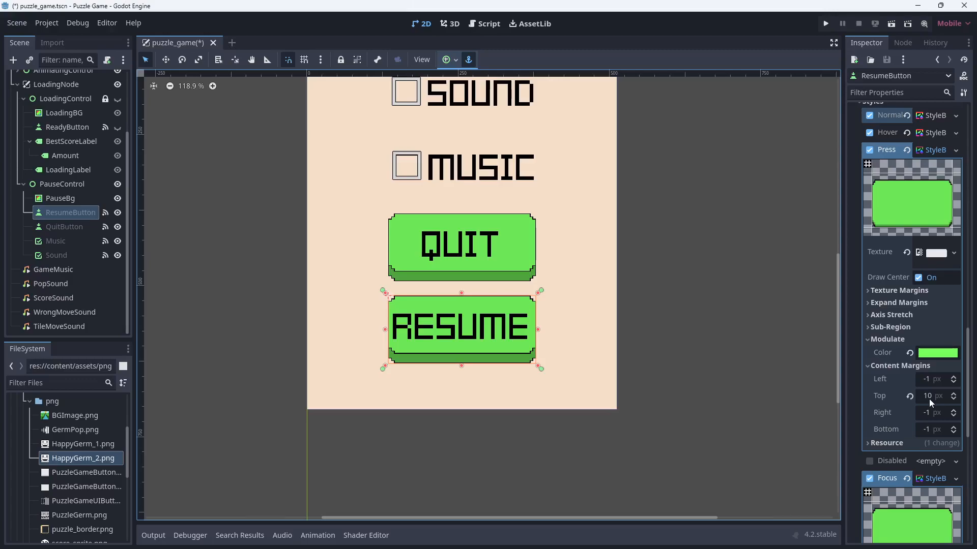
Step: Turn on ResumeButton's Button Pressed option to preview its pressed state
{"action": "scroll", "coordinate": [899, 356], "scroll_direction": "up", "scroll_amount": 20}
{"action": "scroll", "coordinate": [897, 354], "scroll_direction": "up", "scroll_amount": 14}
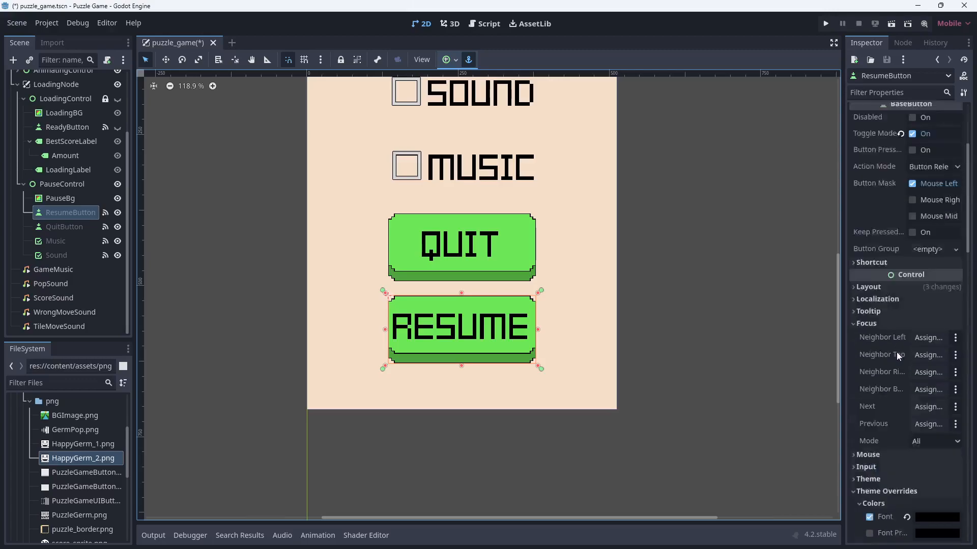
{"action": "left_click", "coordinate": [913, 314]}
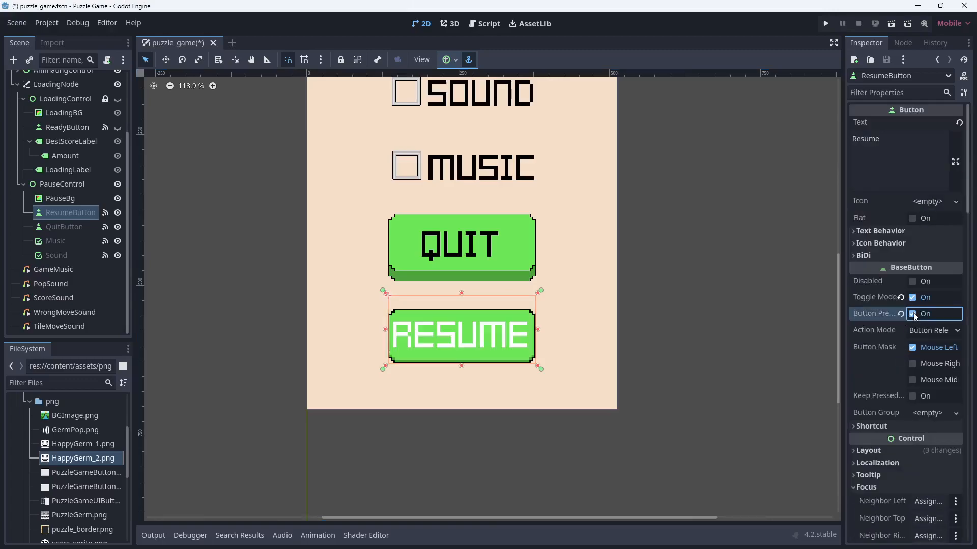
Step: Try a top content margin of 16 px on the Press style and return it to 10 px
{"action": "scroll", "coordinate": [884, 381], "scroll_direction": "down", "scroll_amount": 20}
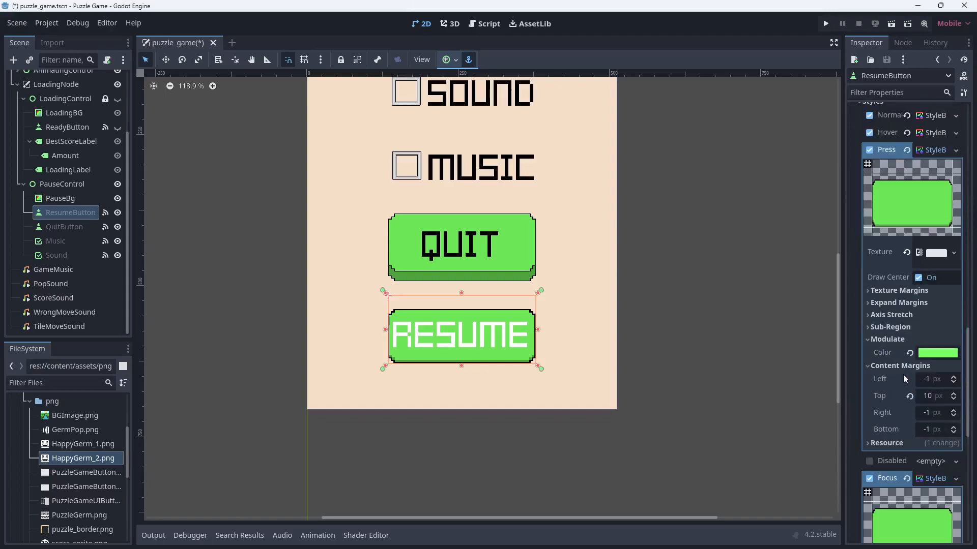
{"action": "left_click", "coordinate": [926, 396]}
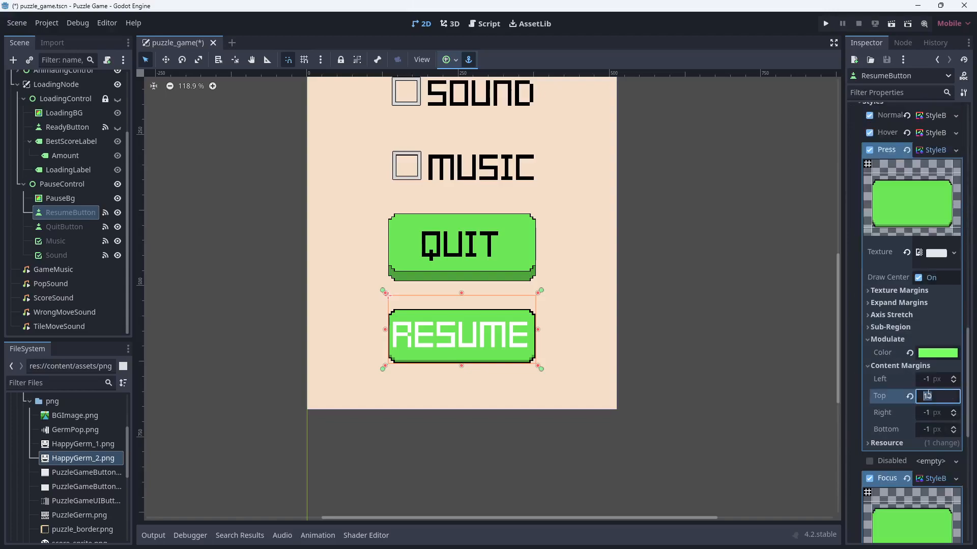
{"action": "type", "text": "16"}
{"action": "key", "text": "Return"}
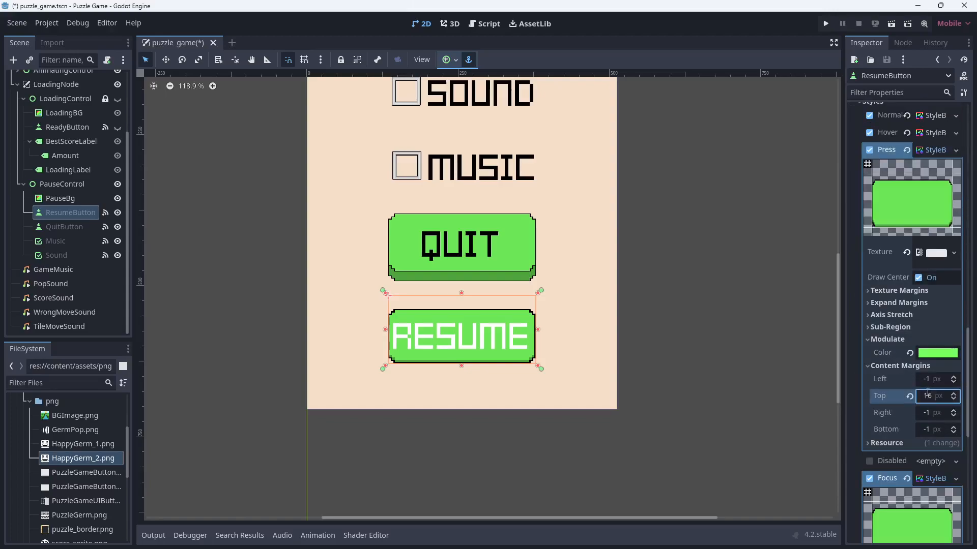
{"action": "left_click", "coordinate": [927, 393]}
{"action": "type", "text": "10"}
{"action": "key", "text": "Return"}
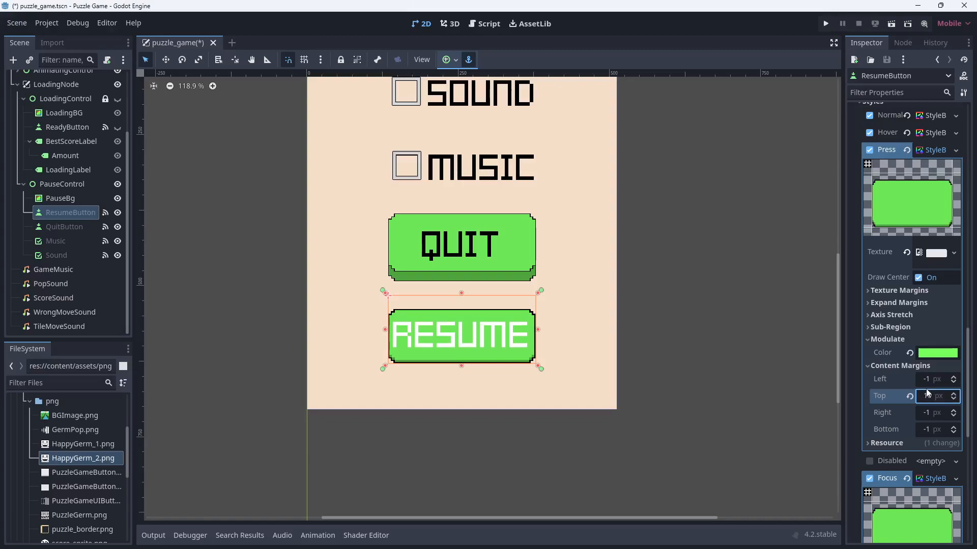
Step: Deselect and reselect ResumeButton to view its pressed look, review the Press style, and collapse that style box
{"action": "left_click", "coordinate": [926, 396]}
{"action": "left_click", "coordinate": [744, 371]}
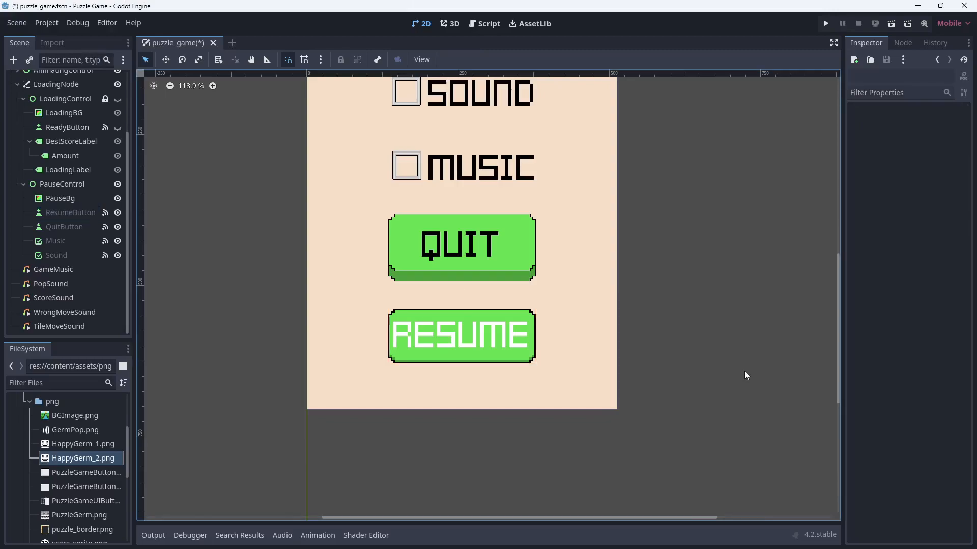
{"action": "left_click", "coordinate": [528, 356]}
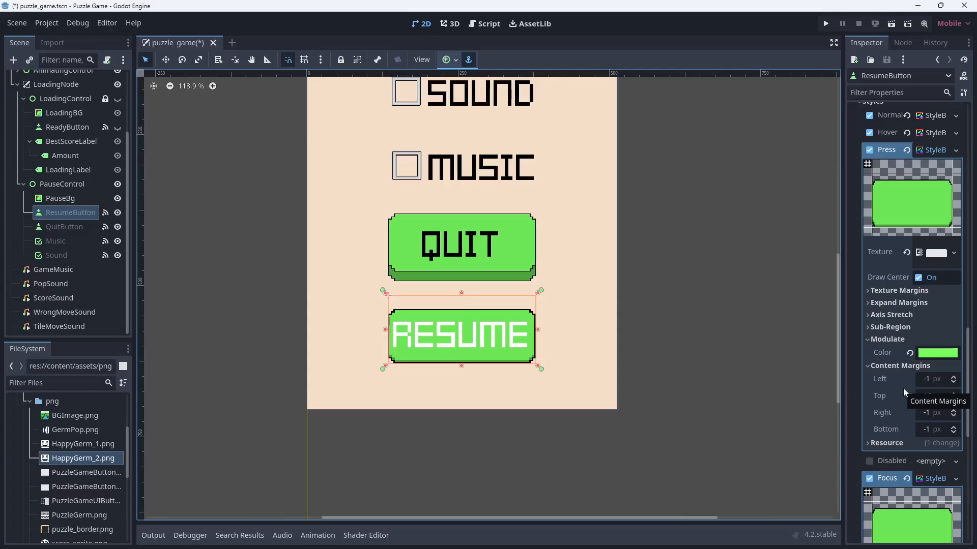
{"action": "scroll", "coordinate": [901, 392], "scroll_direction": "up", "scroll_amount": 2}
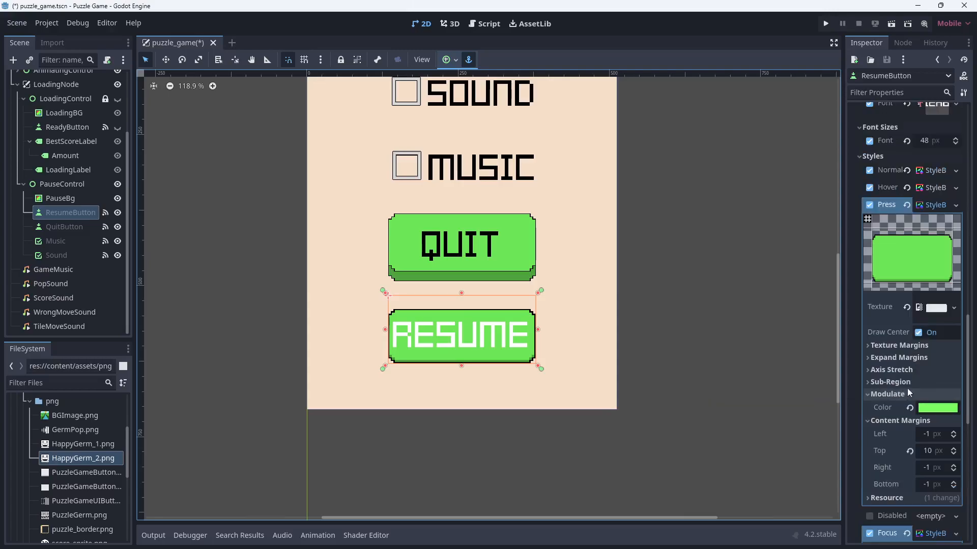
{"action": "scroll", "coordinate": [910, 298], "scroll_direction": "up", "scroll_amount": 4}
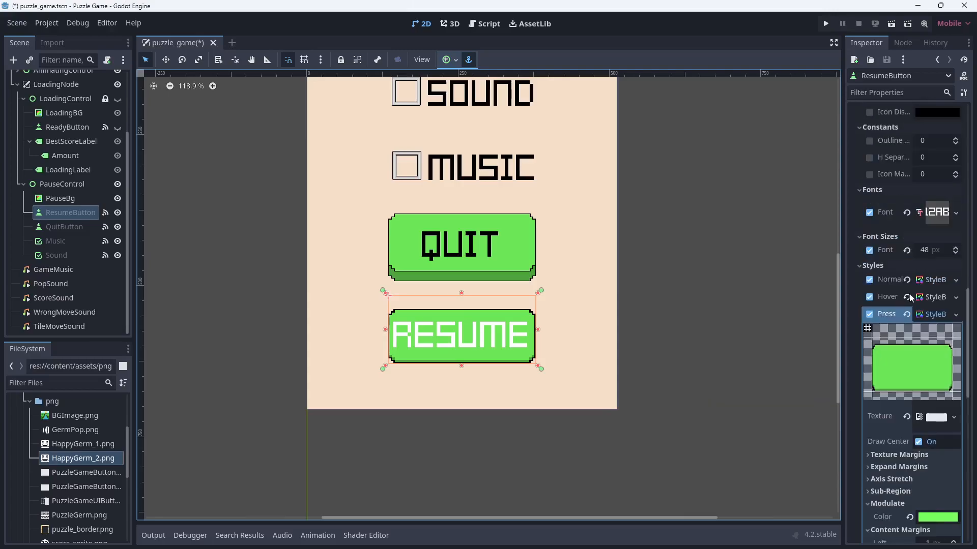
{"action": "left_click", "coordinate": [935, 315]}
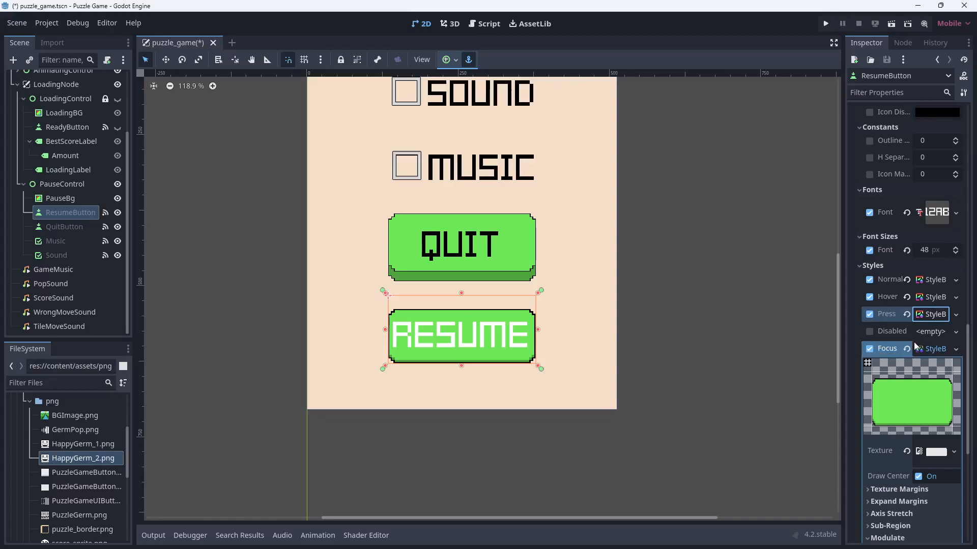
Step: Examine the Focus style's texture, modulate colour and content margins, and collapse its style box
{"action": "scroll", "coordinate": [921, 337], "scroll_direction": "down", "scroll_amount": 2}
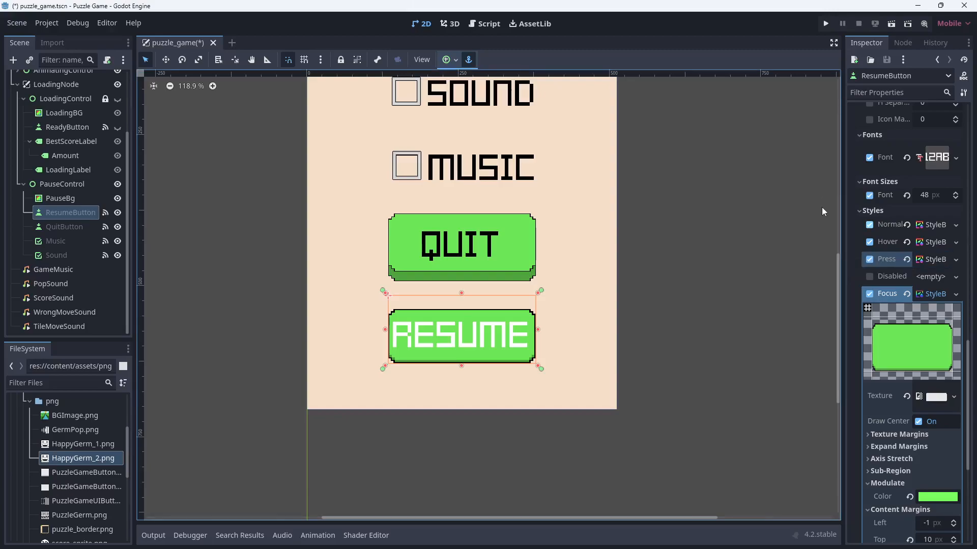
{"action": "scroll", "coordinate": [901, 249], "scroll_direction": "down", "scroll_amount": 2}
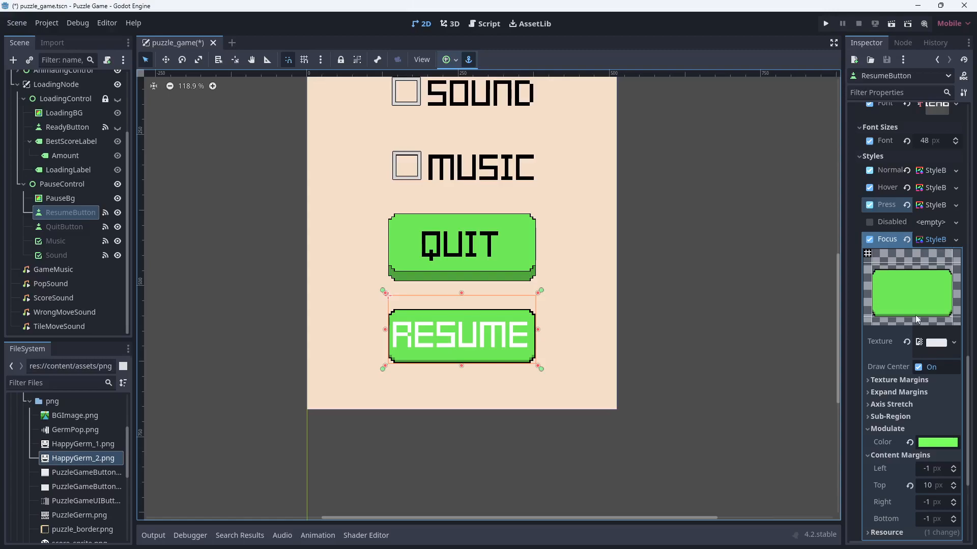
{"action": "scroll", "coordinate": [918, 320], "scroll_direction": "down", "scroll_amount": 2}
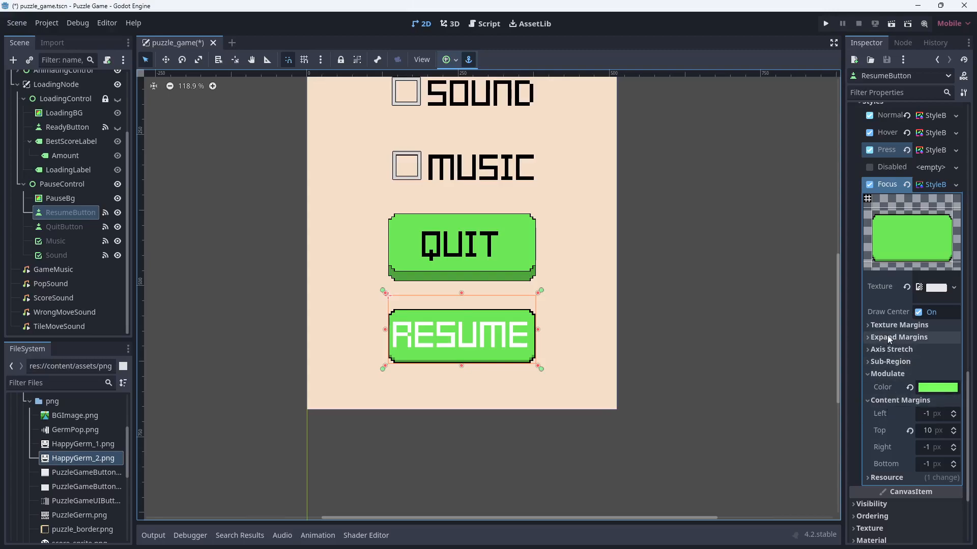
{"action": "left_click", "coordinate": [935, 187]}
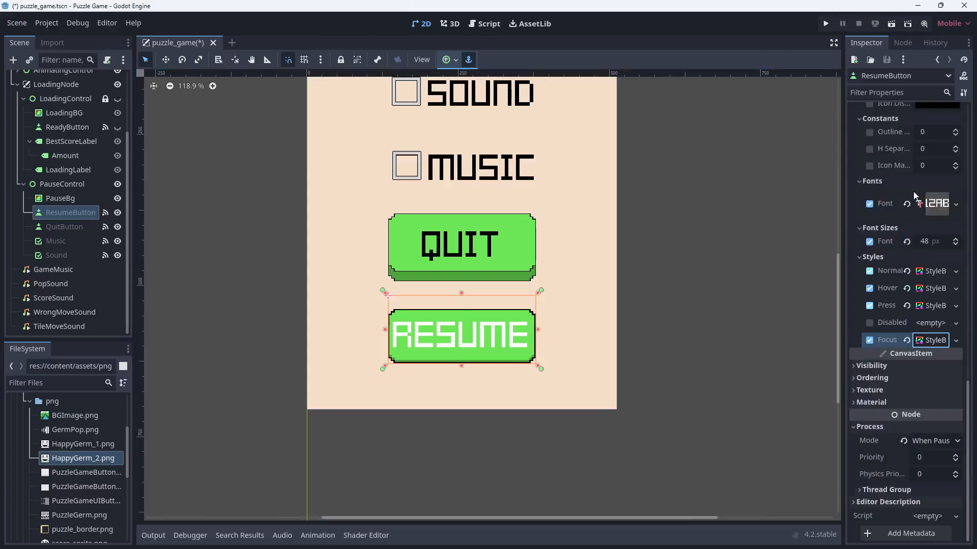
Step: Select the Music check box and examine its focus mode and its colour, font and style overrides
{"action": "left_click", "coordinate": [58, 240]}
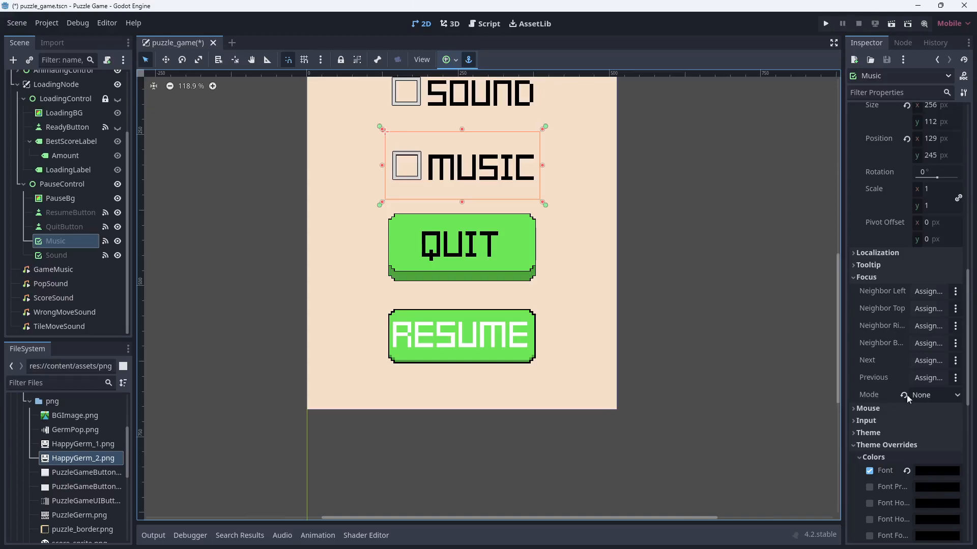
{"action": "scroll", "coordinate": [912, 396], "scroll_direction": "down", "scroll_amount": 5}
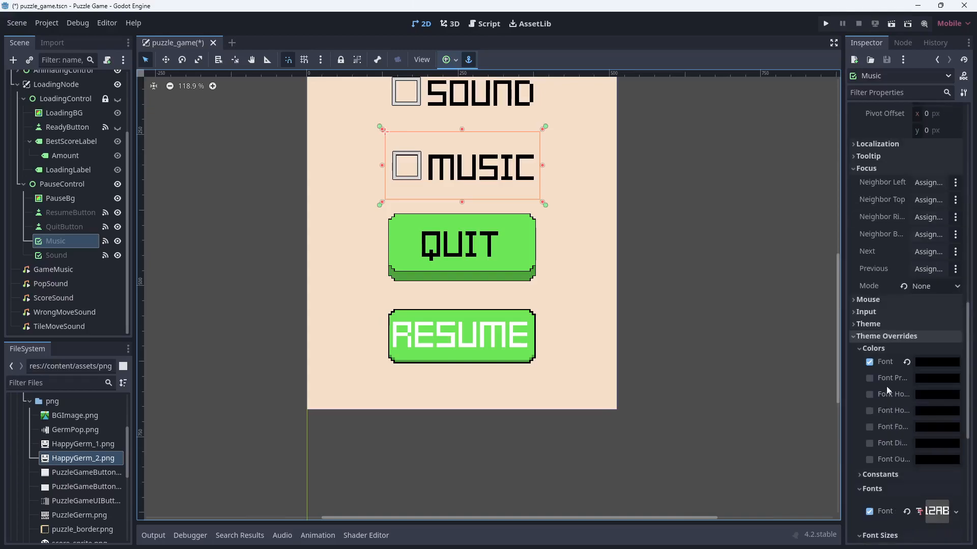
{"action": "scroll", "coordinate": [878, 371], "scroll_direction": "down", "scroll_amount": 5}
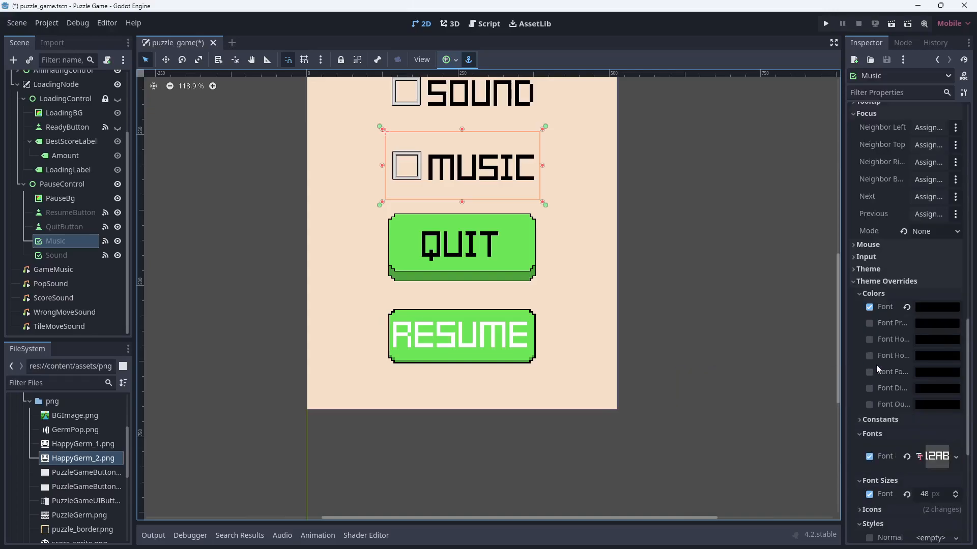
{"action": "scroll", "coordinate": [930, 396], "scroll_direction": "down", "scroll_amount": 5}
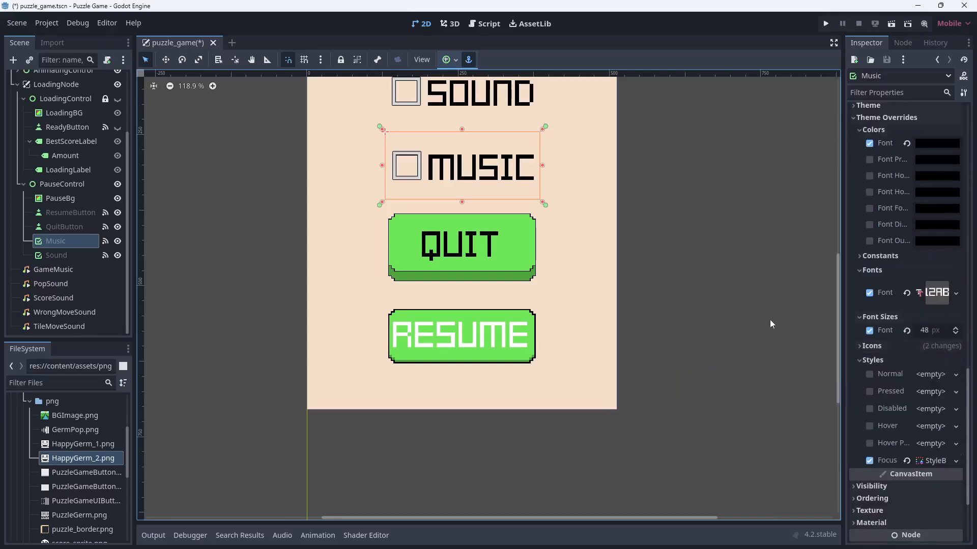
{"action": "scroll", "coordinate": [695, 320], "scroll_direction": "up", "scroll_amount": 1}
{"action": "middle_click_drag", "start_coordinate": [686, 165], "coordinate": [677, 325]}
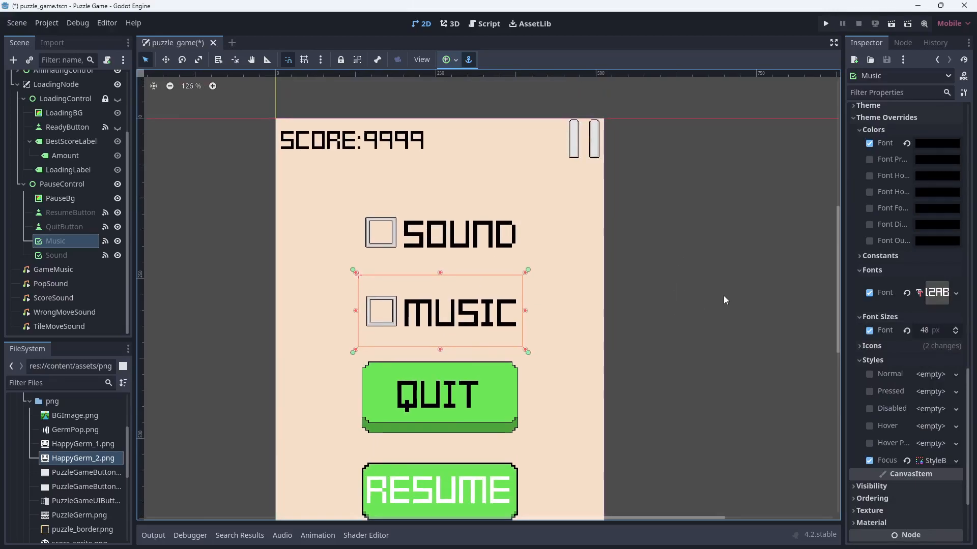
Step: Examine the Music check box's text behavior, button, layout transform and focus properties down to its style overrides
{"action": "scroll", "coordinate": [910, 256], "scroll_direction": "up", "scroll_amount": 15}
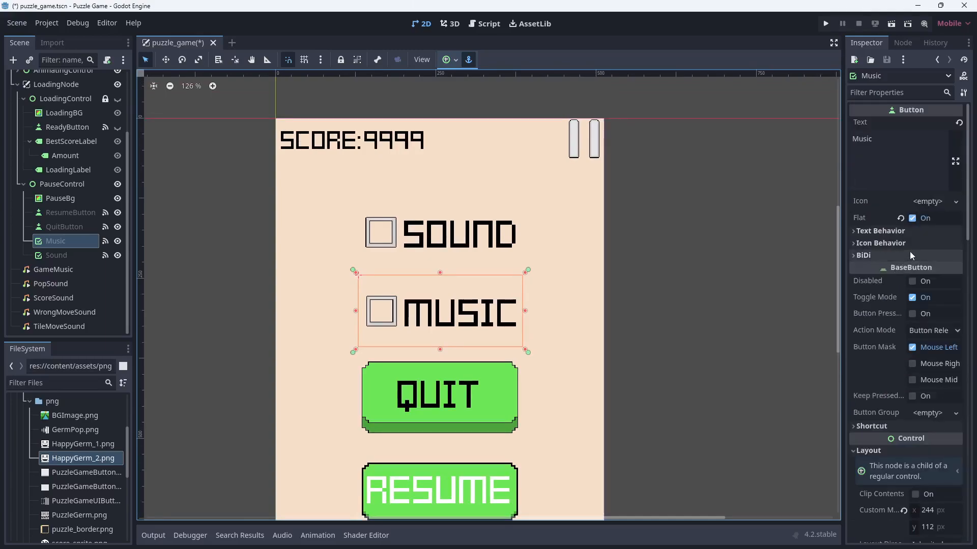
{"action": "left_click", "coordinate": [880, 234]}
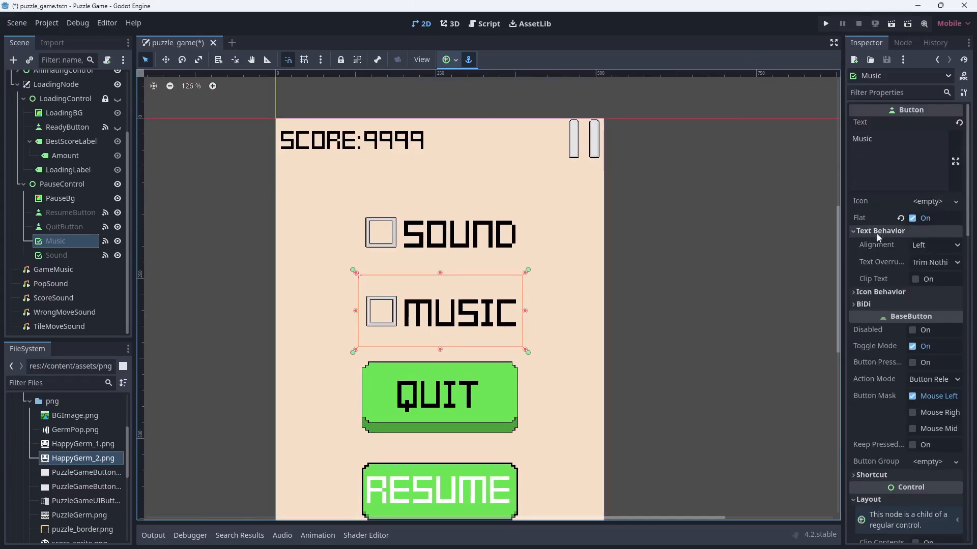
{"action": "left_click", "coordinate": [871, 231]}
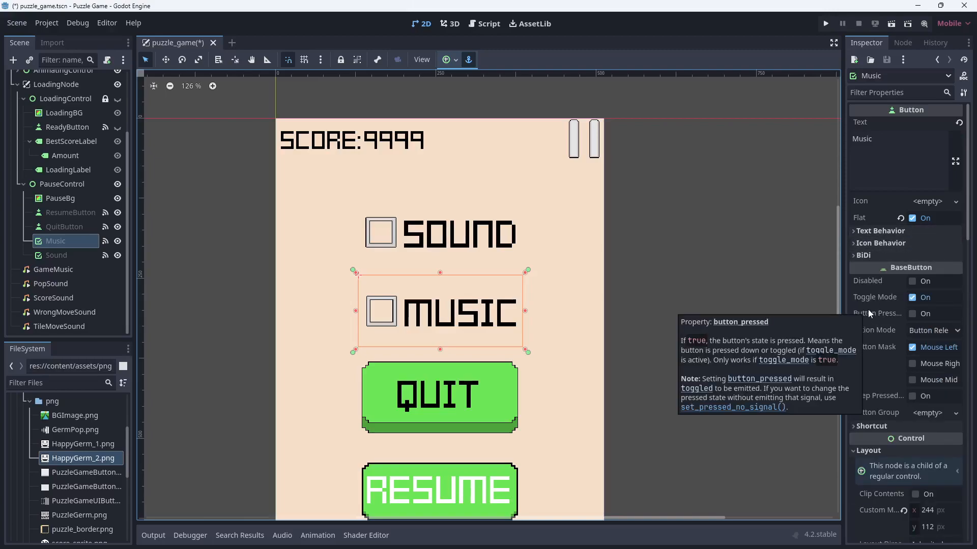
{"action": "scroll", "coordinate": [872, 313], "scroll_direction": "down", "scroll_amount": 3}
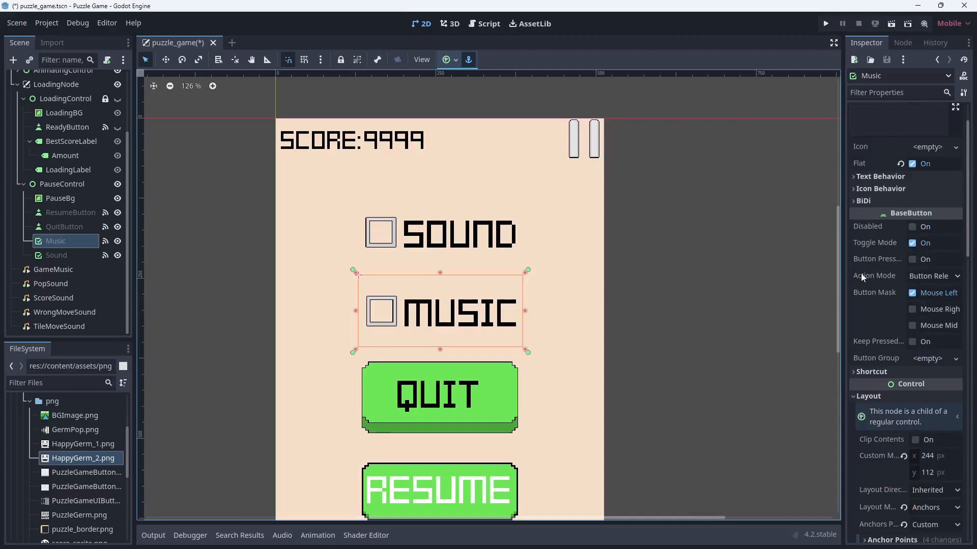
{"action": "scroll", "coordinate": [864, 277], "scroll_direction": "down", "scroll_amount": 10}
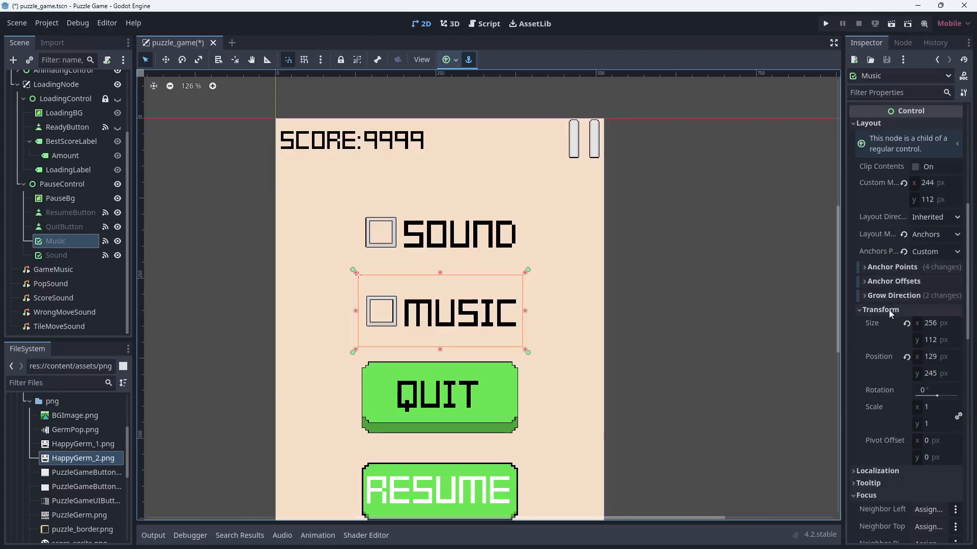
{"action": "scroll", "coordinate": [882, 380], "scroll_direction": "down", "scroll_amount": 2}
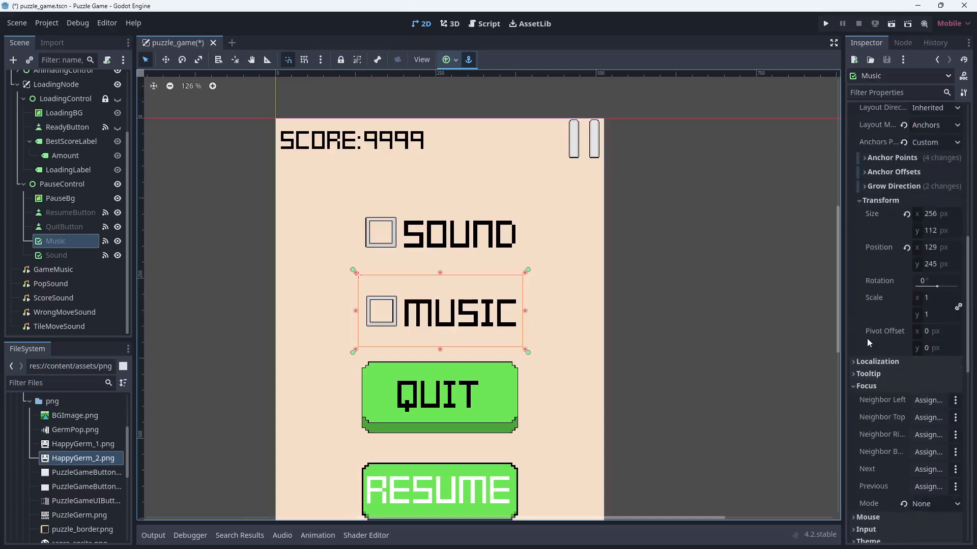
{"action": "scroll", "coordinate": [873, 356], "scroll_direction": "down", "scroll_amount": 4}
{"action": "scroll", "coordinate": [886, 361], "scroll_direction": "down", "scroll_amount": 5}
{"action": "scroll", "coordinate": [885, 360], "scroll_direction": "down", "scroll_amount": 1}
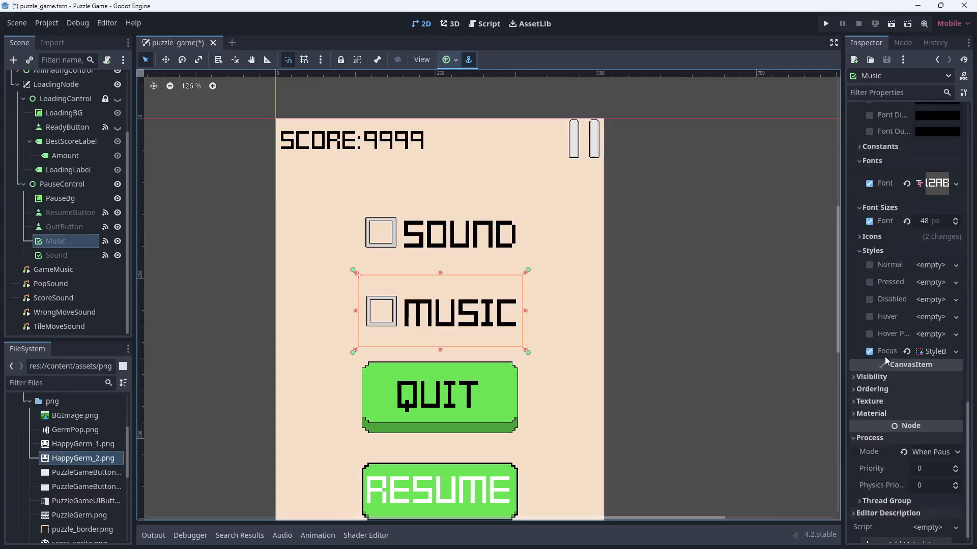
Step: Inspect the Music check box's Focus style box and its available style box types, and collapse the Styles overrides
{"action": "left_click", "coordinate": [929, 354]}
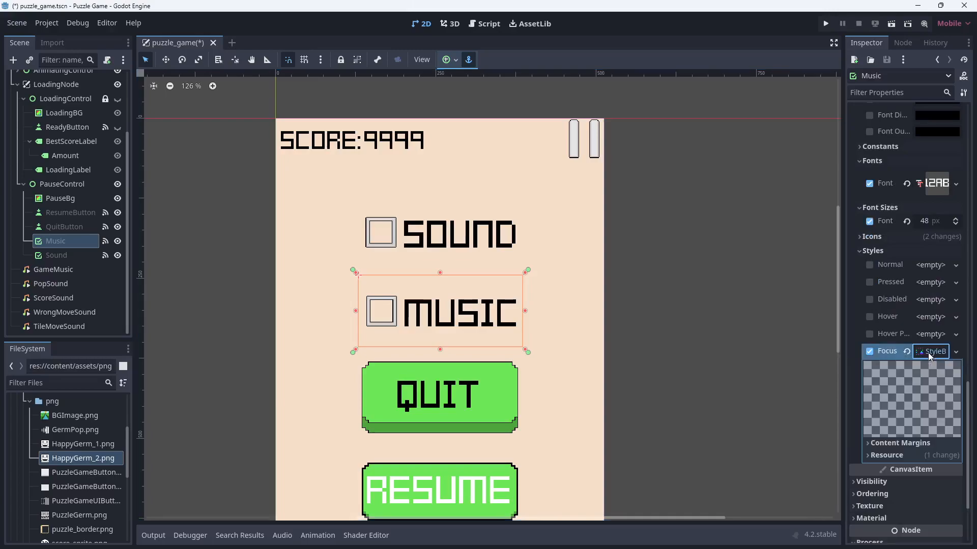
{"action": "left_click", "coordinate": [956, 352]}
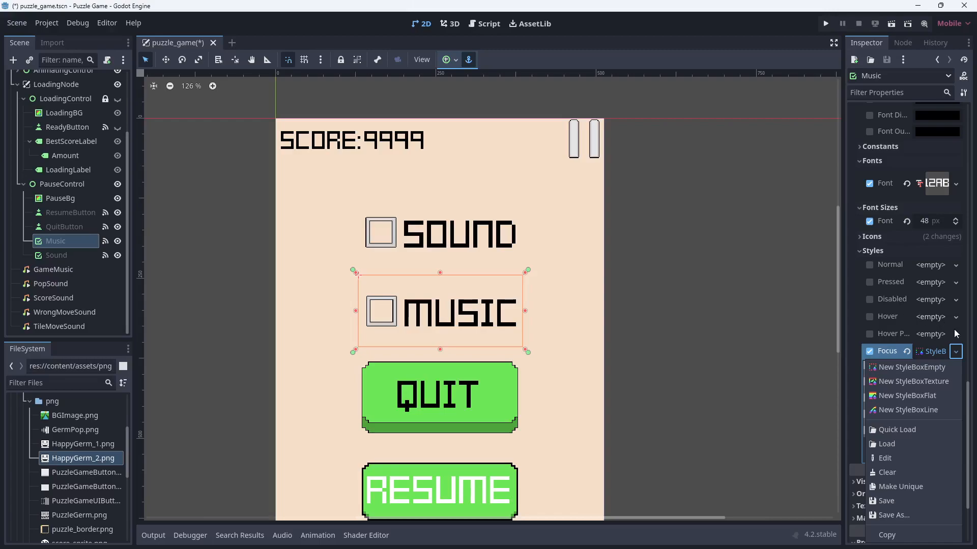
{"action": "left_click", "coordinate": [961, 353]}
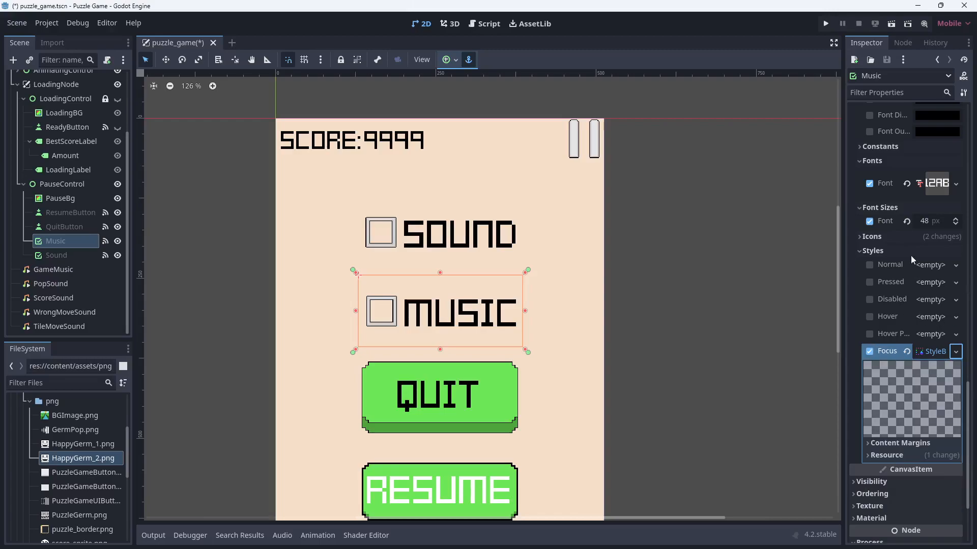
{"action": "left_click", "coordinate": [881, 252]}
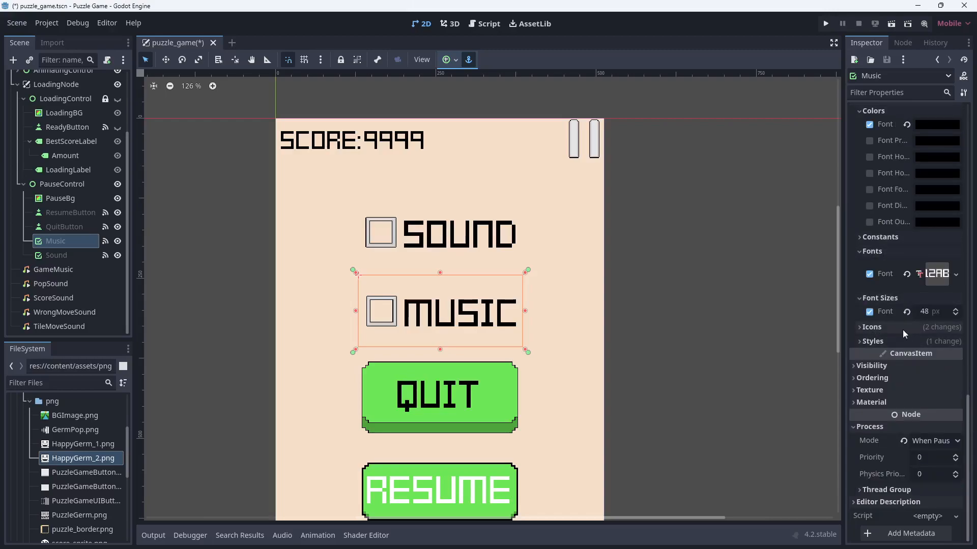
Step: Review the Music check box's focus mode and its colour, font and font size overrides, and expand the Constants overrides
{"action": "scroll", "coordinate": [908, 331], "scroll_direction": "up", "scroll_amount": 5}
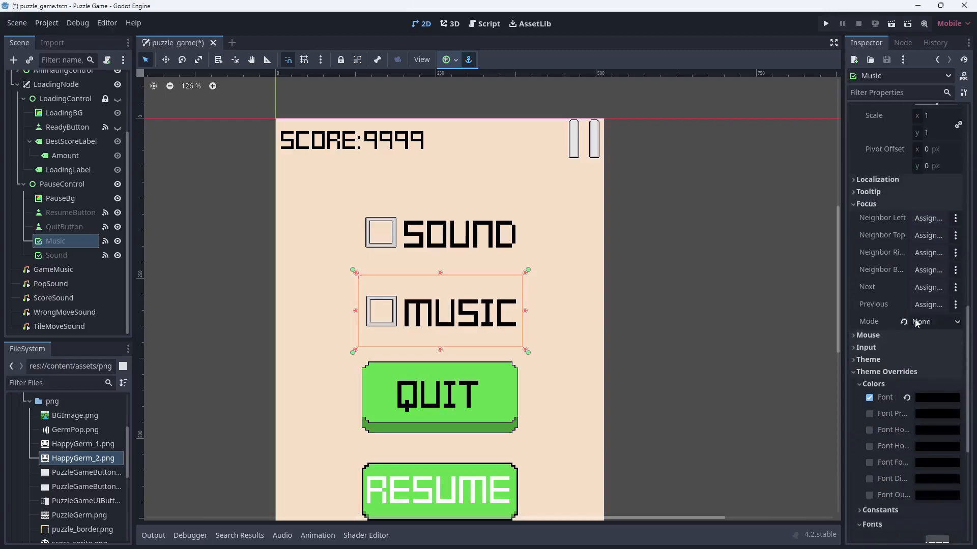
{"action": "scroll", "coordinate": [904, 356], "scroll_direction": "down", "scroll_amount": 1}
{"action": "scroll", "coordinate": [904, 357], "scroll_direction": "down", "scroll_amount": 1}
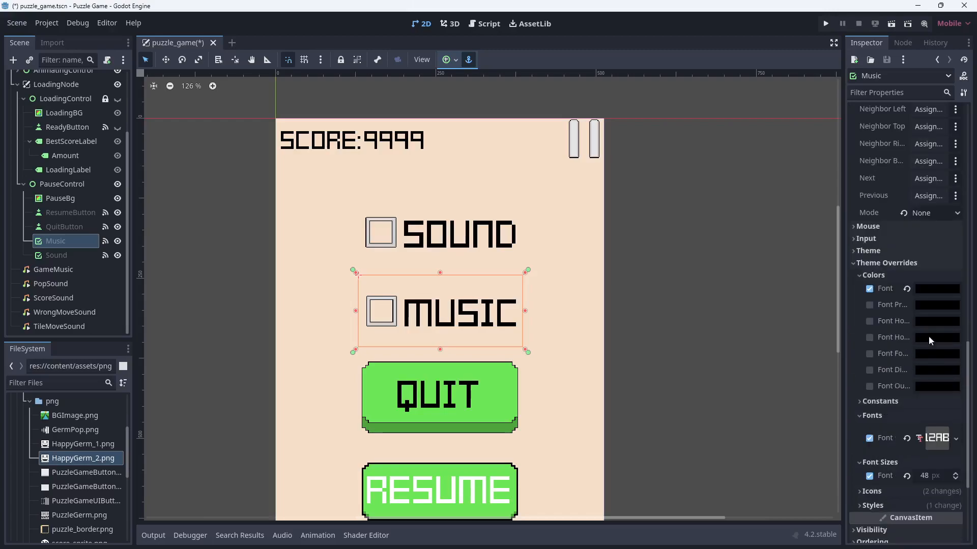
{"action": "scroll", "coordinate": [889, 382], "scroll_direction": "down", "scroll_amount": 1}
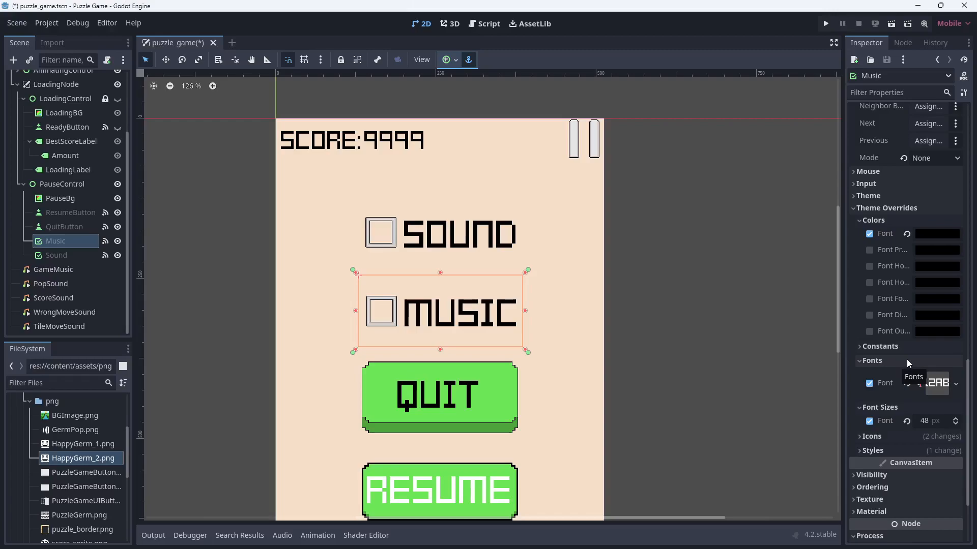
{"action": "scroll", "coordinate": [926, 363], "scroll_direction": "down", "scroll_amount": 1}
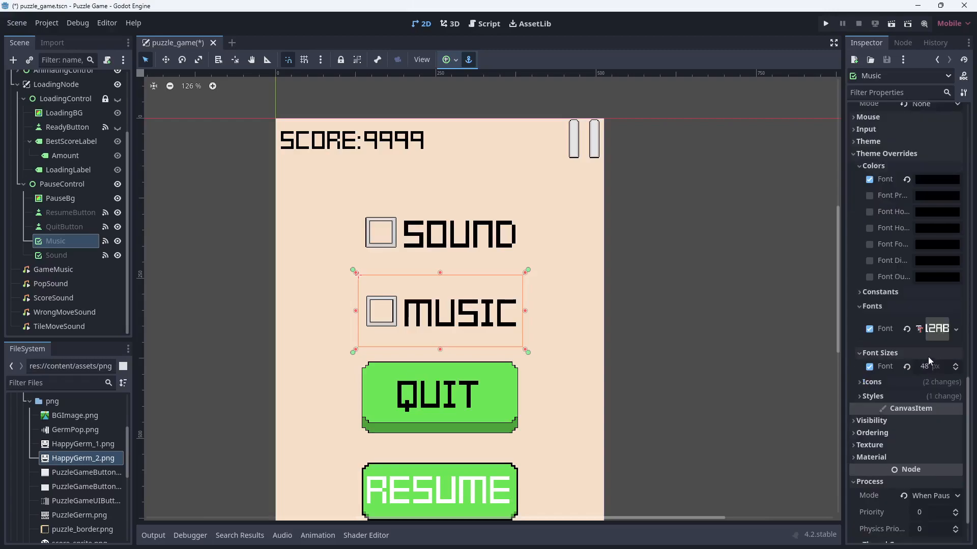
{"action": "left_click", "coordinate": [880, 292]}
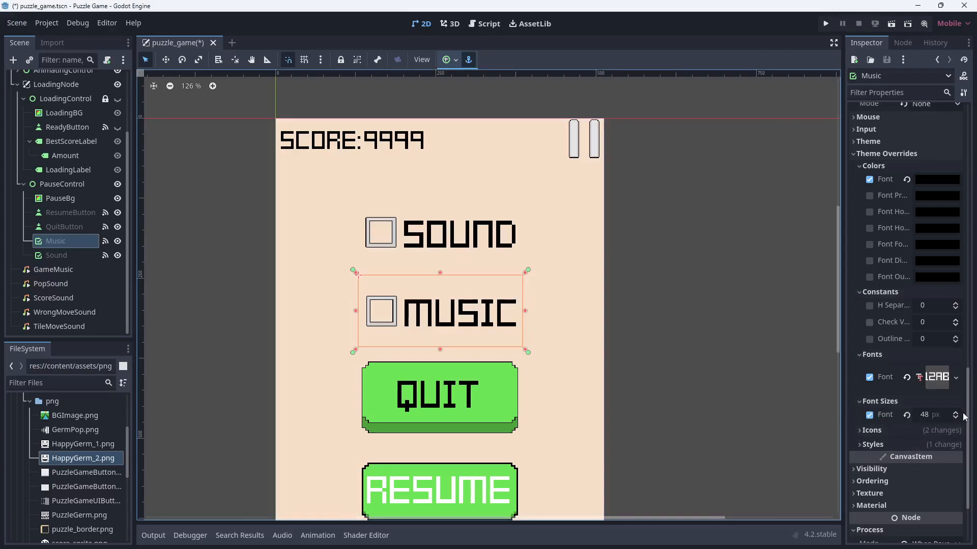
Step: Collapse the Theme Overrides and Focus sections of the Music check box and return to its first properties
{"action": "scroll", "coordinate": [901, 412], "scroll_direction": "up", "scroll_amount": 5}
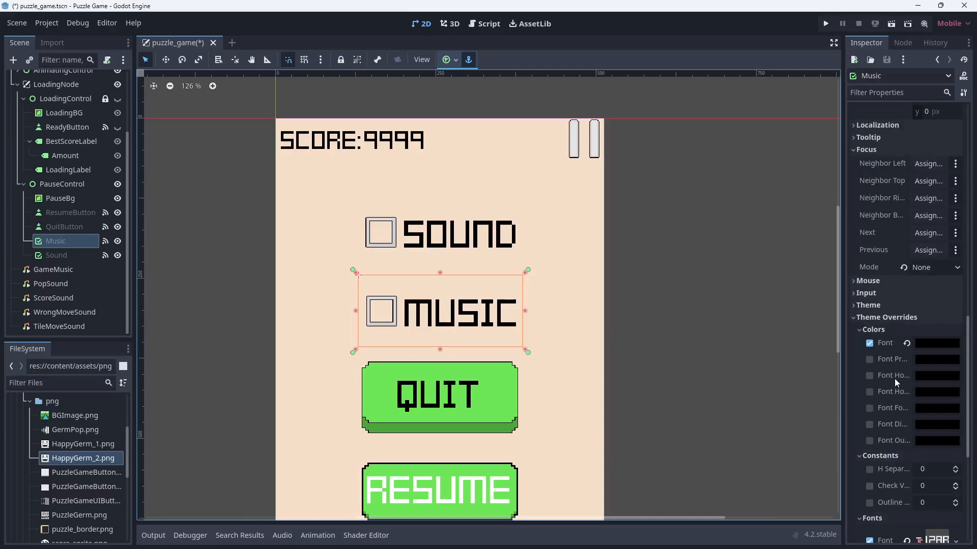
{"action": "left_click", "coordinate": [870, 320]}
{"action": "scroll", "coordinate": [875, 392], "scroll_direction": "up", "scroll_amount": 7}
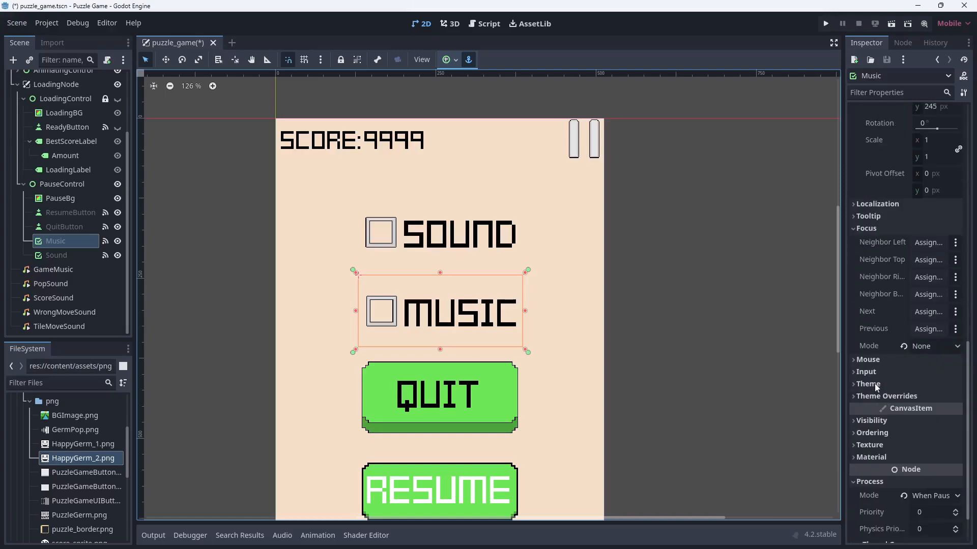
{"action": "left_click", "coordinate": [866, 393]}
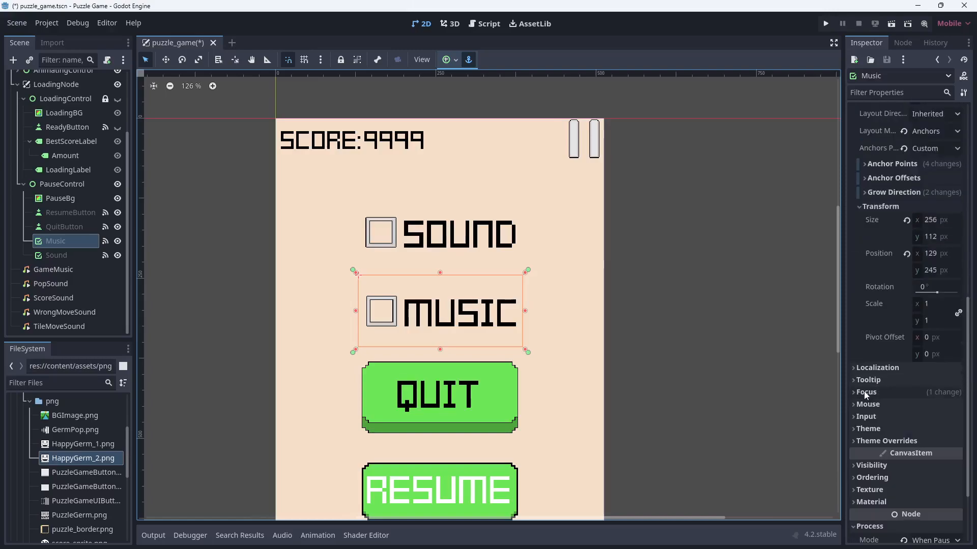
{"action": "scroll", "coordinate": [873, 395], "scroll_direction": "up", "scroll_amount": 7}
{"action": "scroll", "coordinate": [873, 395], "scroll_direction": "up", "scroll_amount": 8}
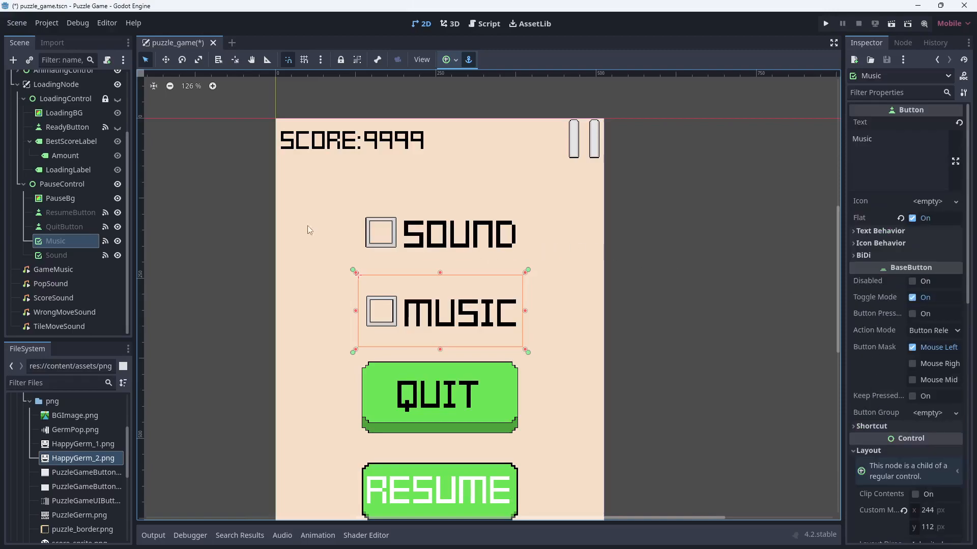
Step: Check PauseControl's child nodes and hide PauseControl to uncover the game board
{"action": "left_click", "coordinate": [24, 184]}
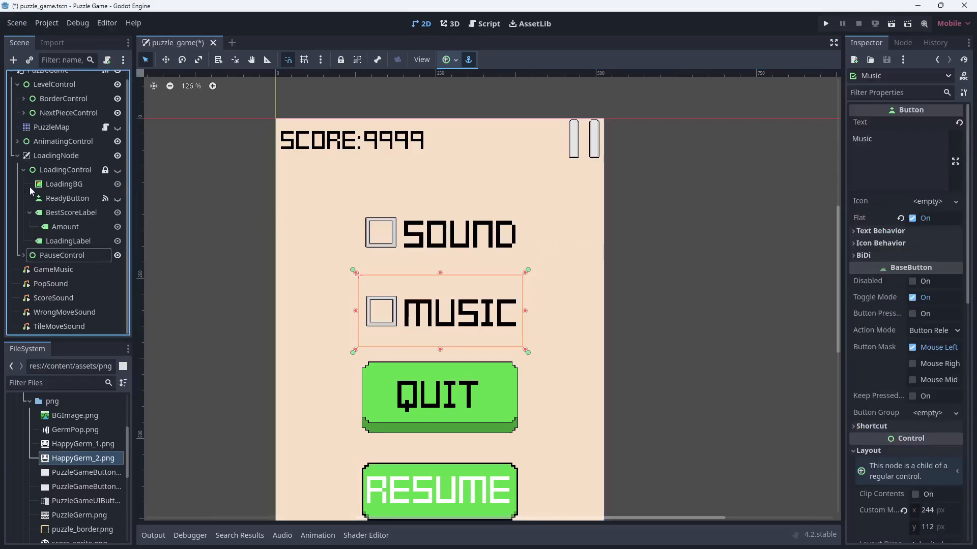
{"action": "left_click", "coordinate": [23, 256]}
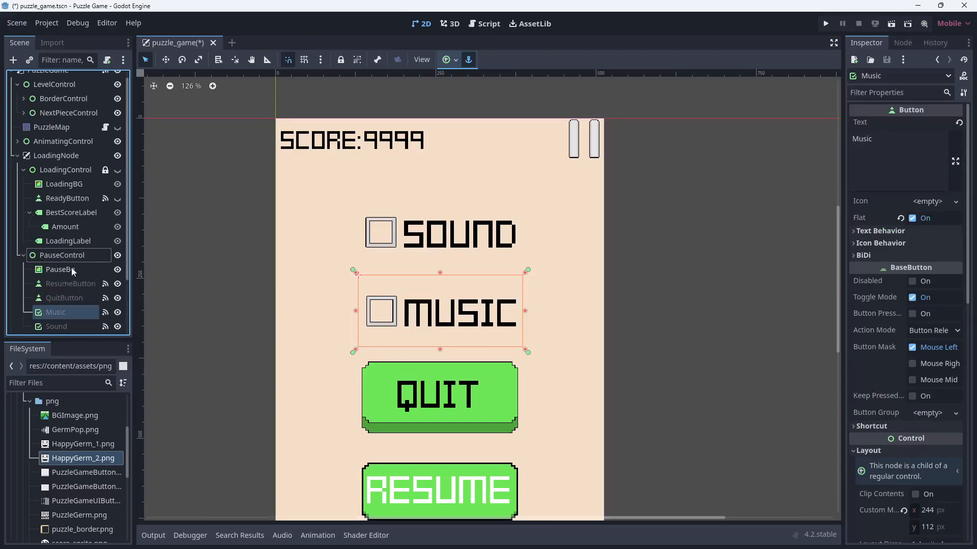
{"action": "left_click", "coordinate": [118, 256]}
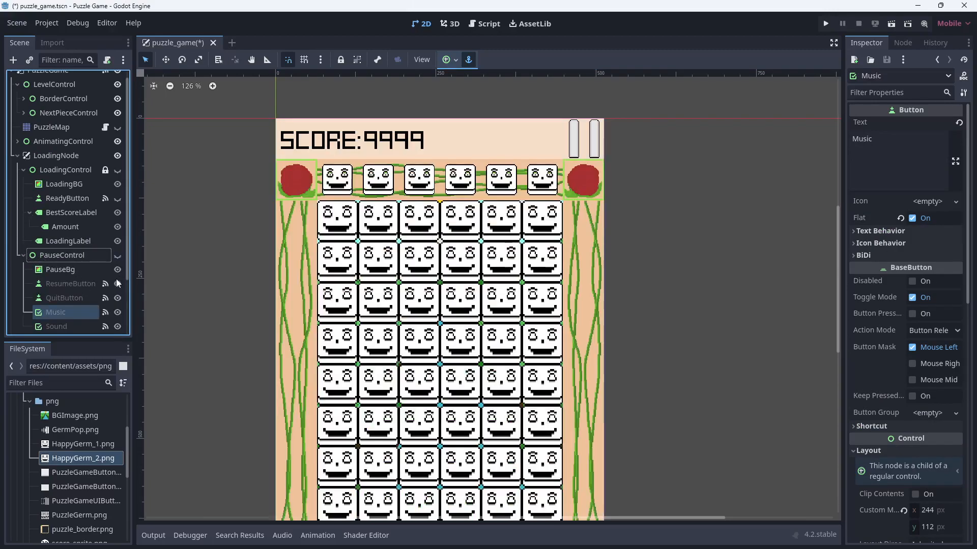
{"action": "left_click", "coordinate": [118, 257]}
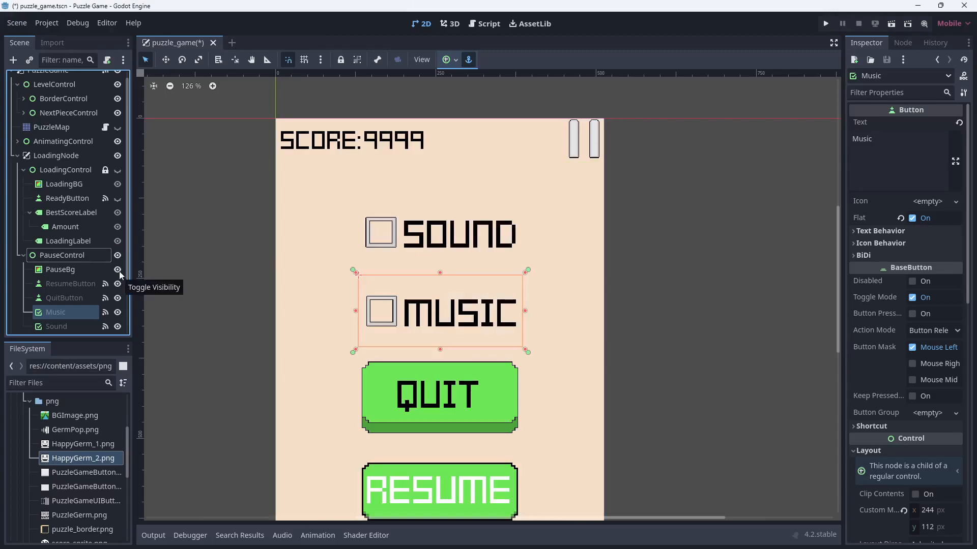
{"action": "left_click", "coordinate": [118, 256]}
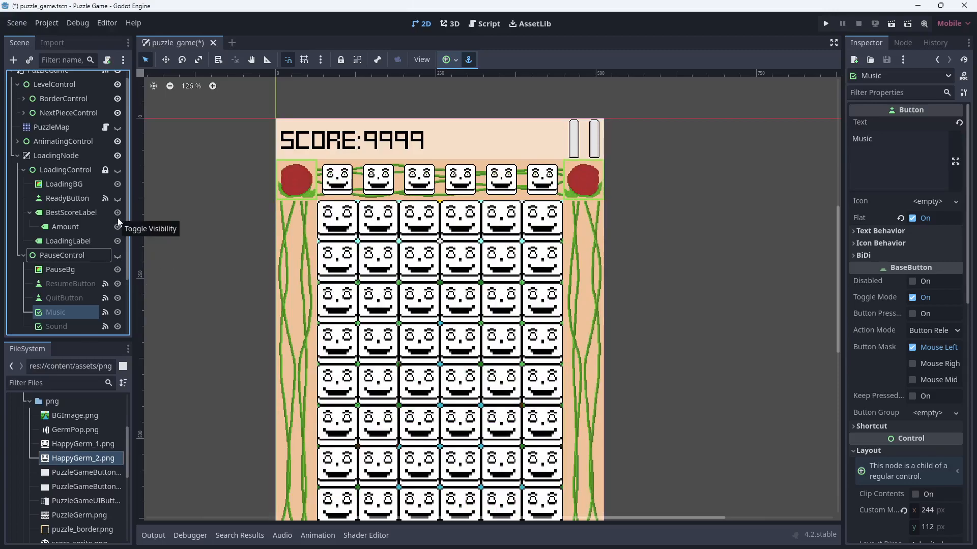
Step: Hide NextPieceControl briefly and show it again to identify its row of next pieces
{"action": "scroll", "coordinate": [120, 184], "scroll_direction": "up", "scroll_amount": 1}
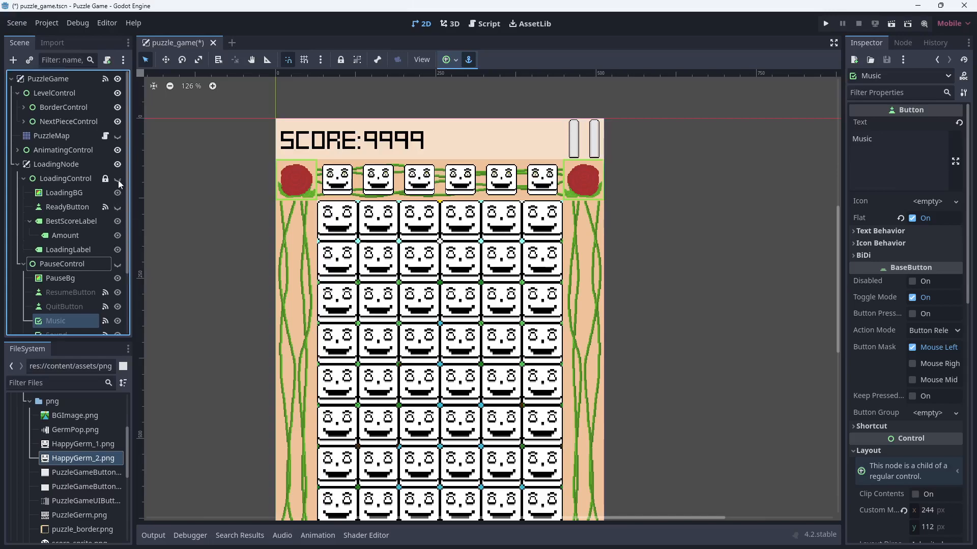
{"action": "left_click", "coordinate": [117, 122]}
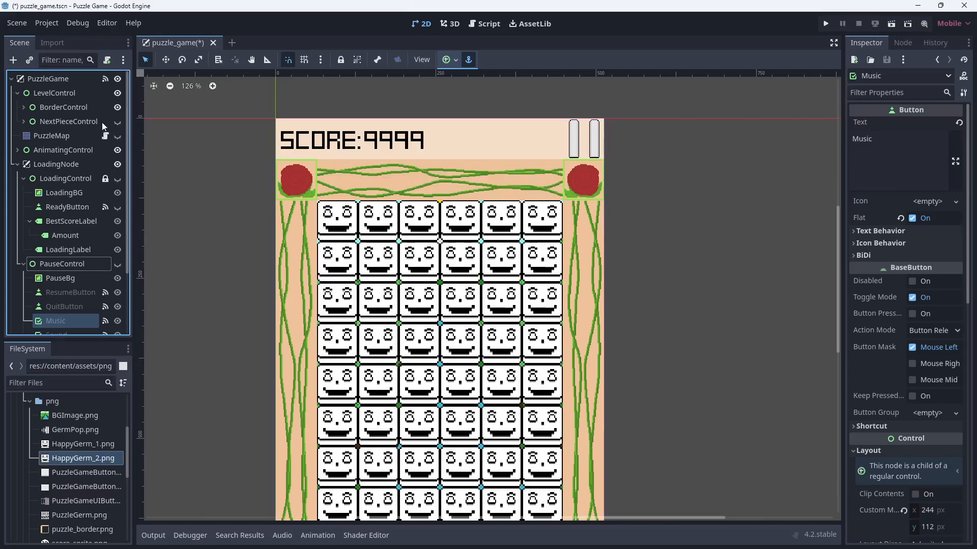
{"action": "left_click", "coordinate": [118, 121]}
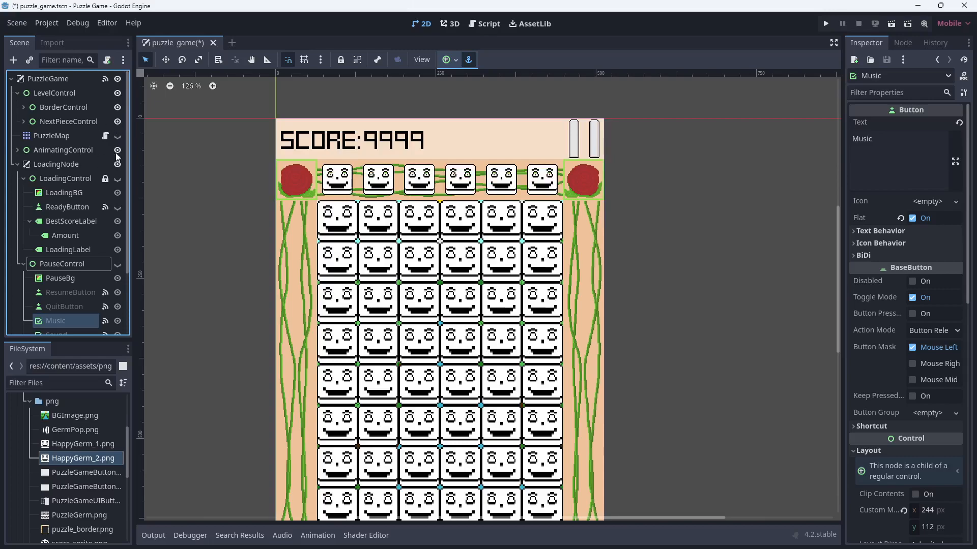
Step: Expand AnimatingControl and hide all its animated sprites, from AnimatedSprite2D through AnimatedSprite2D48
{"action": "left_click", "coordinate": [18, 150]}
{"action": "left_click", "coordinate": [57, 164]}
{"action": "scroll", "coordinate": [59, 187], "scroll_direction": "down", "scroll_amount": 2}
{"action": "scroll", "coordinate": [59, 187], "scroll_direction": "down", "scroll_amount": 15}
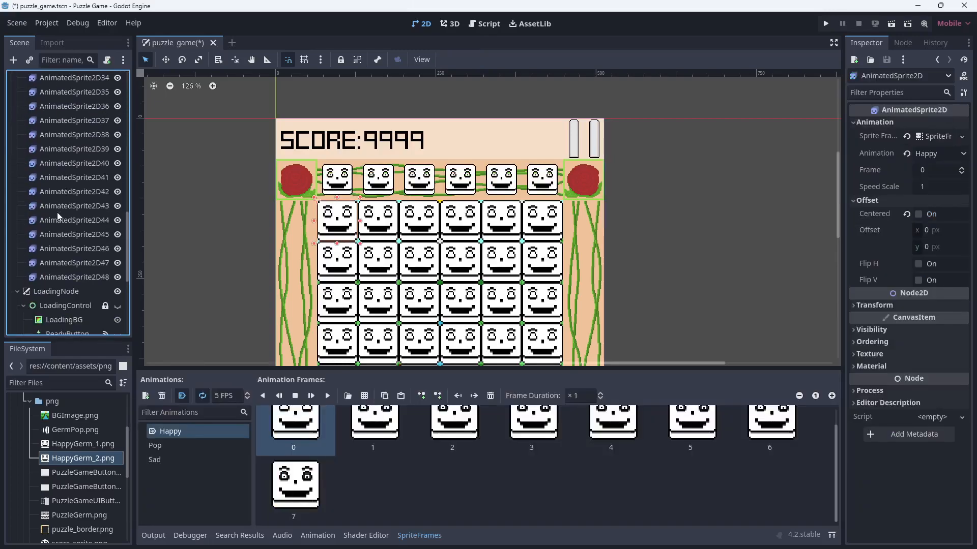
{"action": "left_click", "coordinate": [73, 147], "text": "shift"}
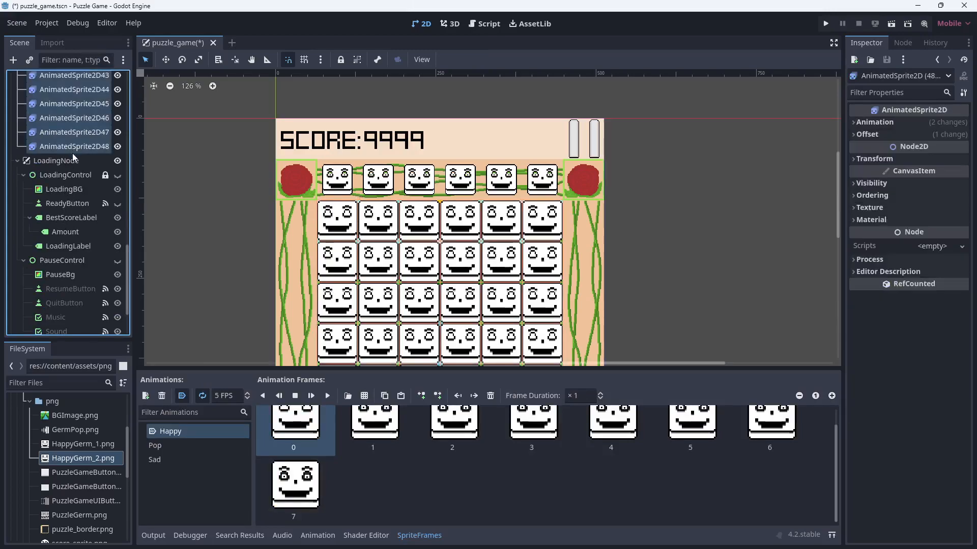
{"action": "left_click", "coordinate": [118, 147]}
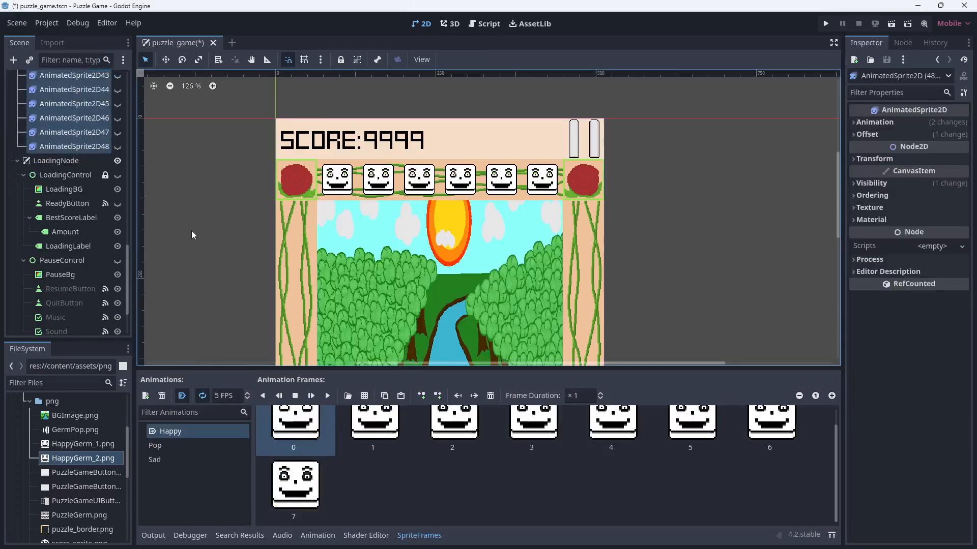
Step: Select the PuzzleMap tile map, make it visible, and enlarge the viewport above the TileMap editor
{"action": "scroll", "coordinate": [64, 180], "scroll_direction": "up", "scroll_amount": 12}
{"action": "scroll", "coordinate": [65, 180], "scroll_direction": "up", "scroll_amount": 10}
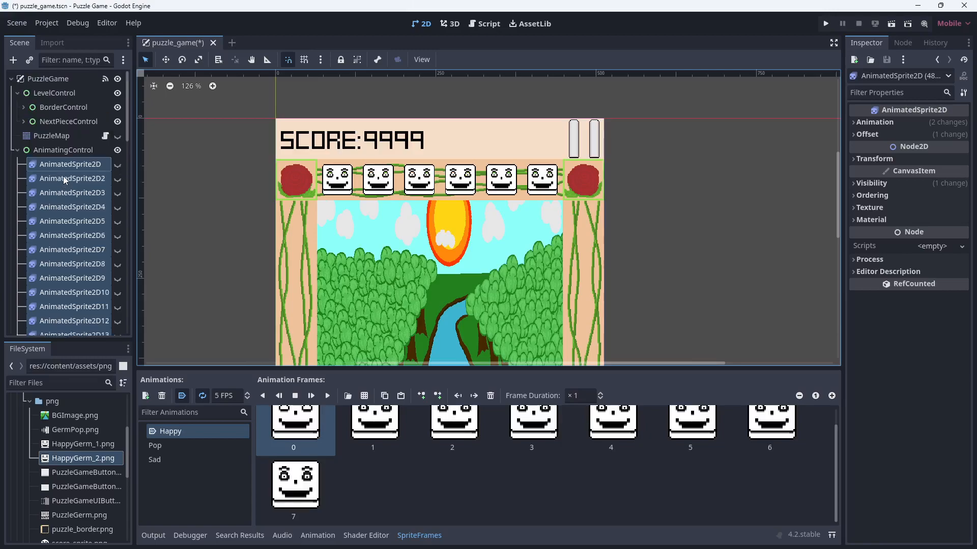
{"action": "left_click", "coordinate": [63, 132]}
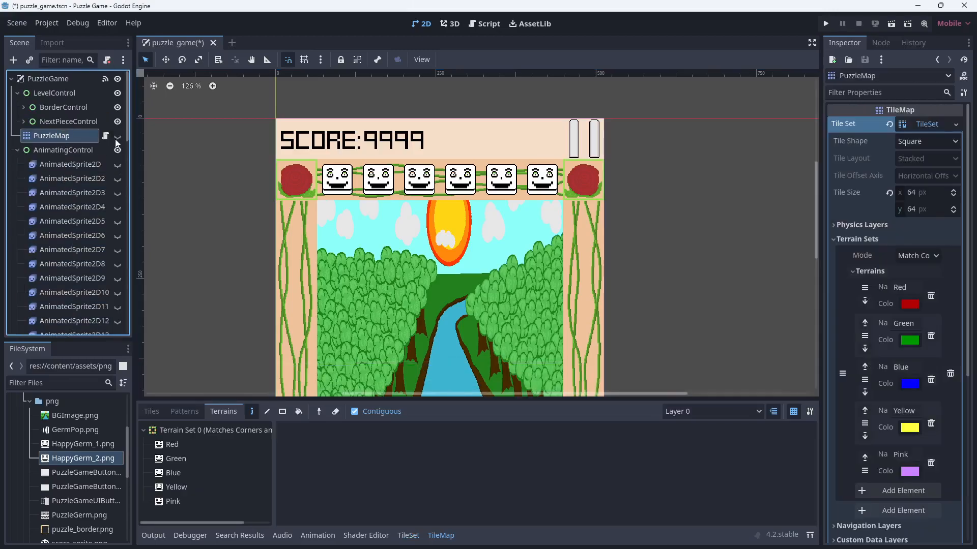
{"action": "left_click", "coordinate": [116, 137]}
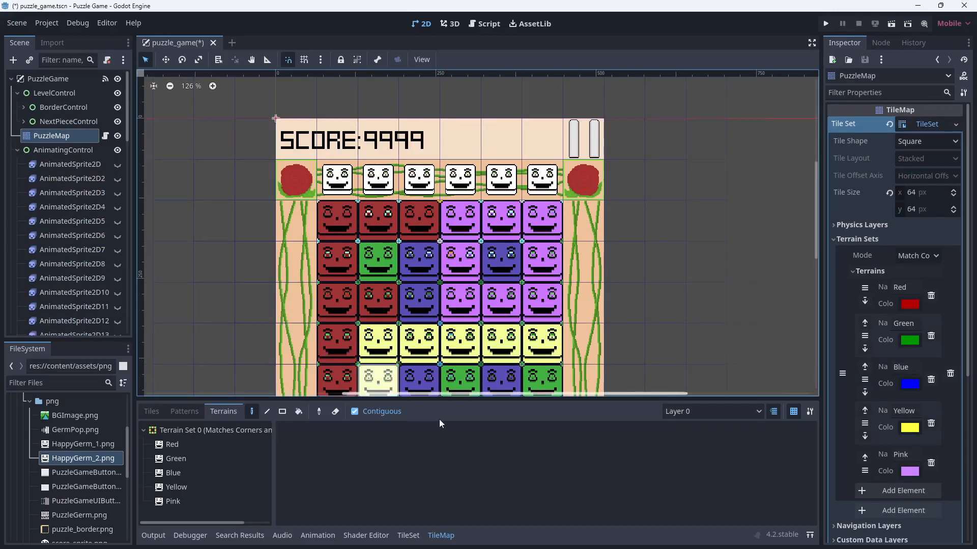
{"action": "left_click_drag", "start_coordinate": [446, 400], "coordinate": [447, 421]}
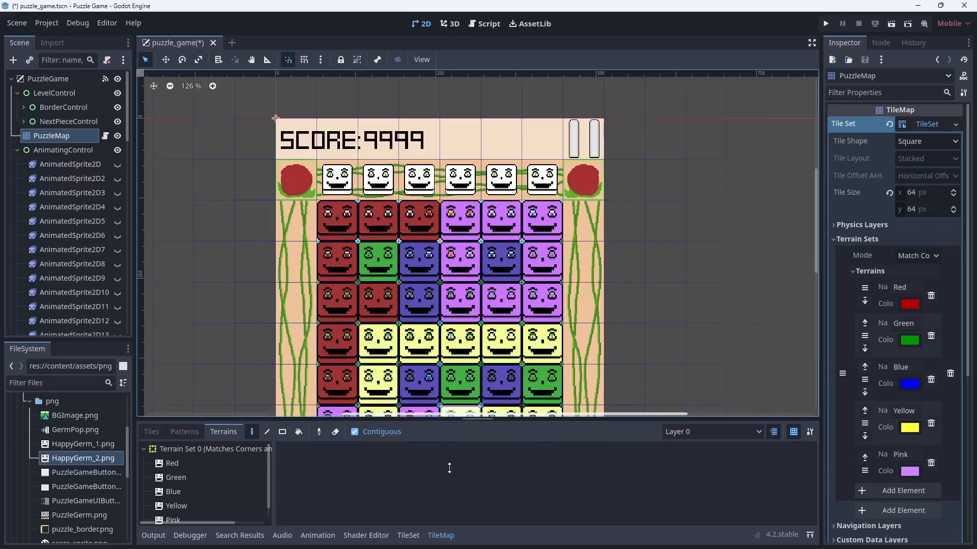
Step: Close the TileMap editor, collapse AnimatingControl, and make LoadingControl visible over the game board
{"action": "left_click", "coordinate": [439, 535]}
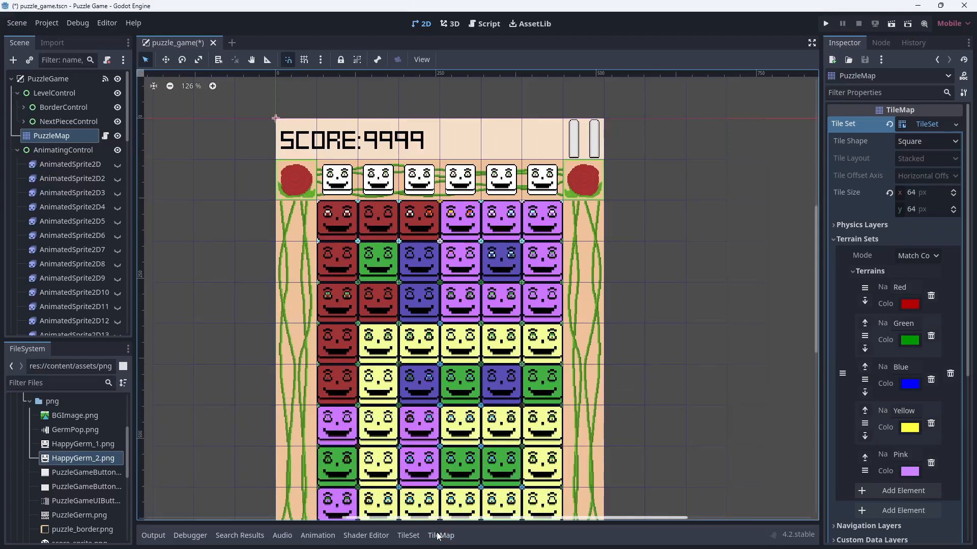
{"action": "scroll", "coordinate": [402, 427], "scroll_direction": "down", "scroll_amount": 1}
{"action": "middle_click_drag", "start_coordinate": [399, 471], "coordinate": [402, 384]}
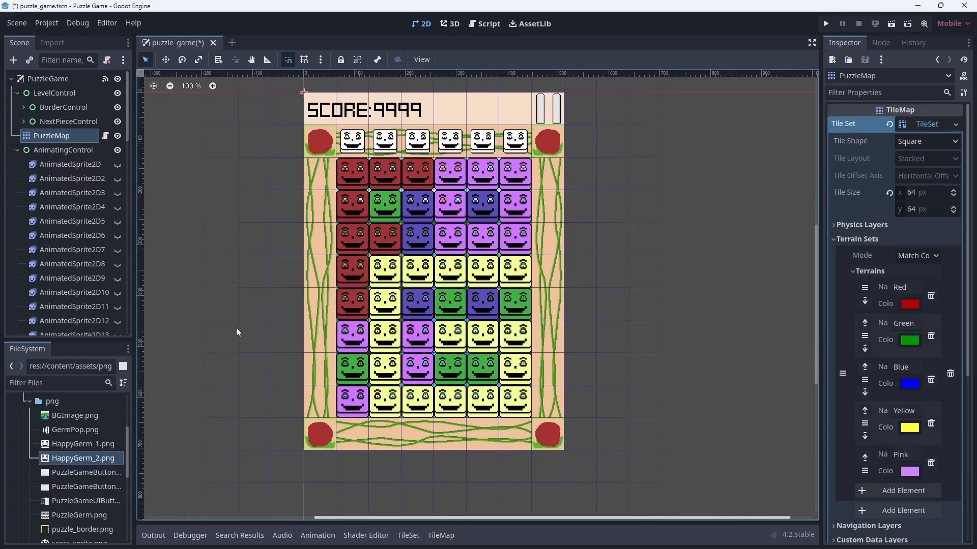
{"action": "left_click", "coordinate": [18, 150]}
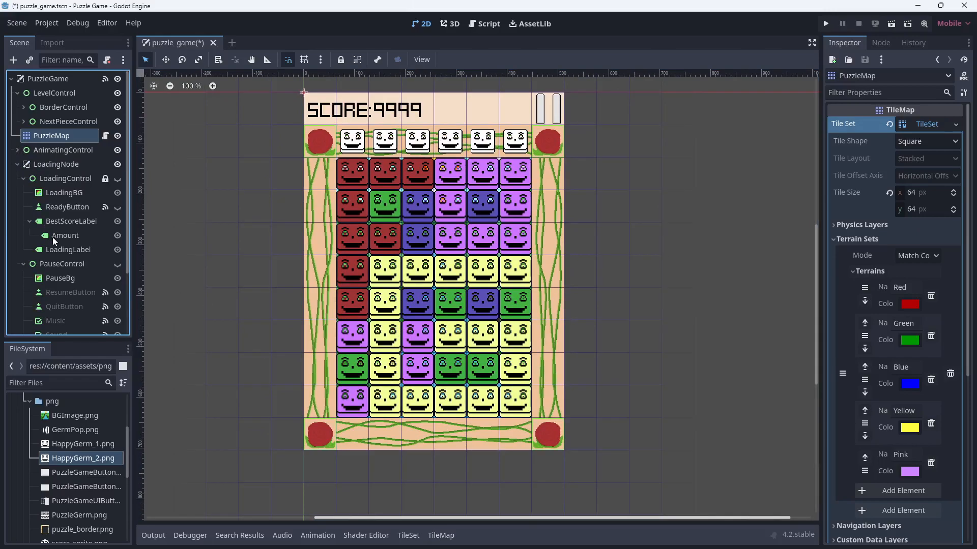
{"action": "left_click", "coordinate": [117, 179]}
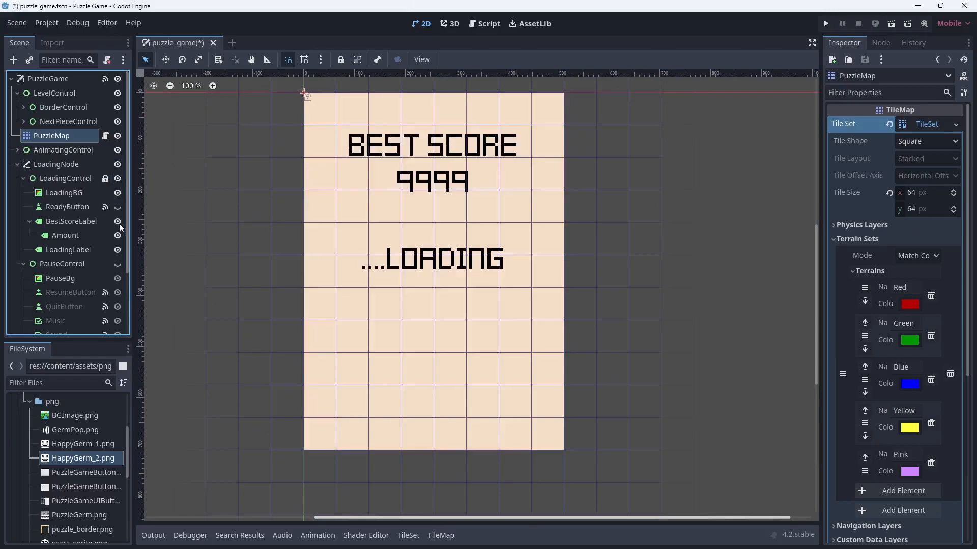
Step: Run the project and start a round from the best score screen with Ready
{"action": "left_click", "coordinate": [826, 24]}
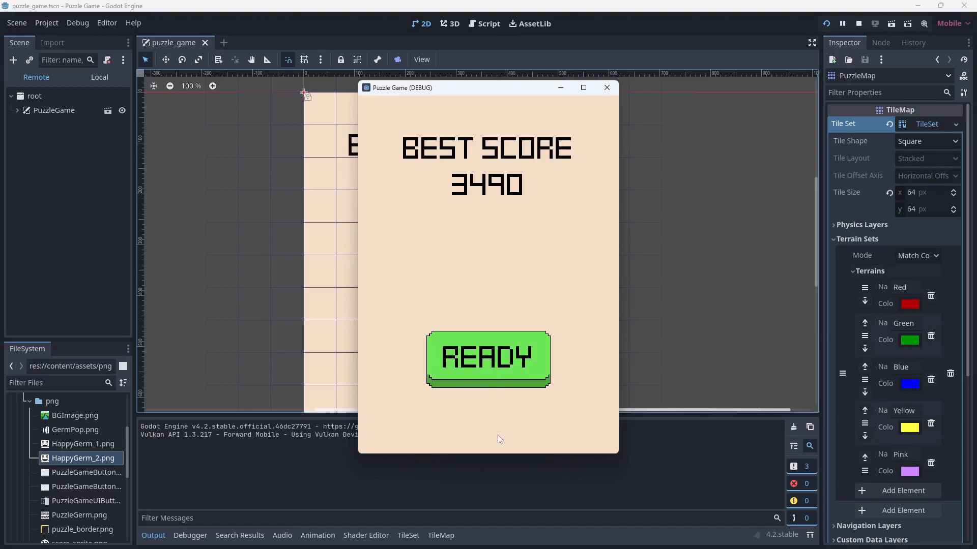
{"action": "left_click", "coordinate": [493, 353]}
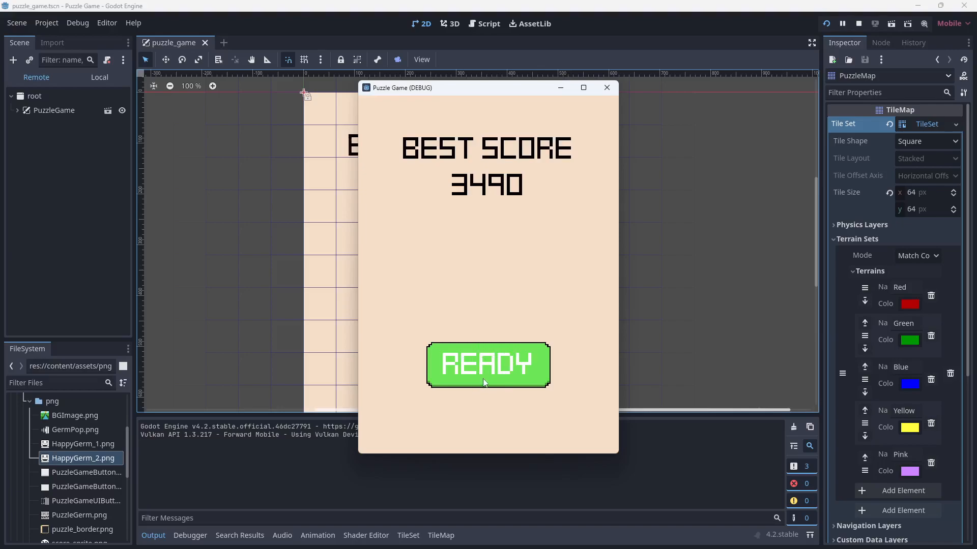
{"action": "left_click", "coordinate": [483, 364]}
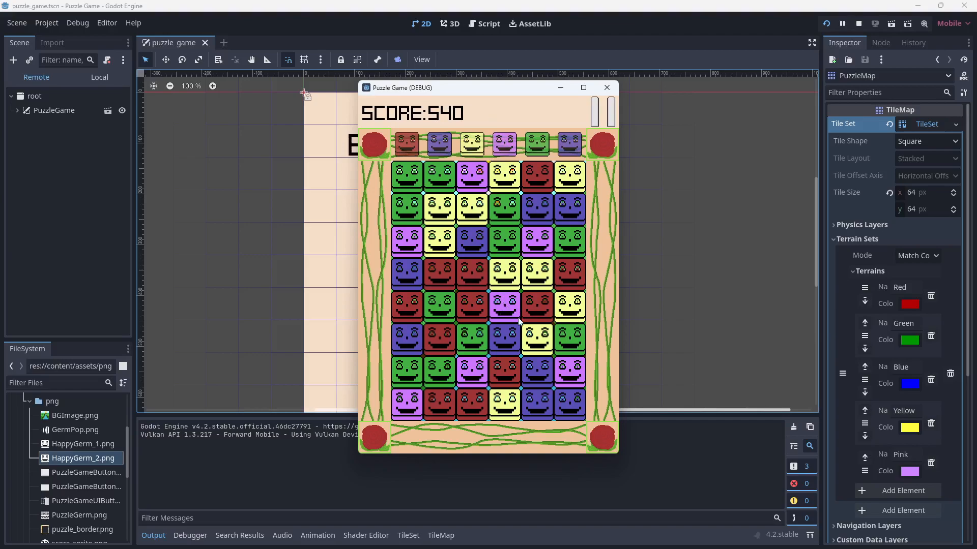
Step: Try swapping the yellow tile at the end of the fifth board row with its neighbouring tiles
{"action": "left_click", "coordinate": [563, 308]}
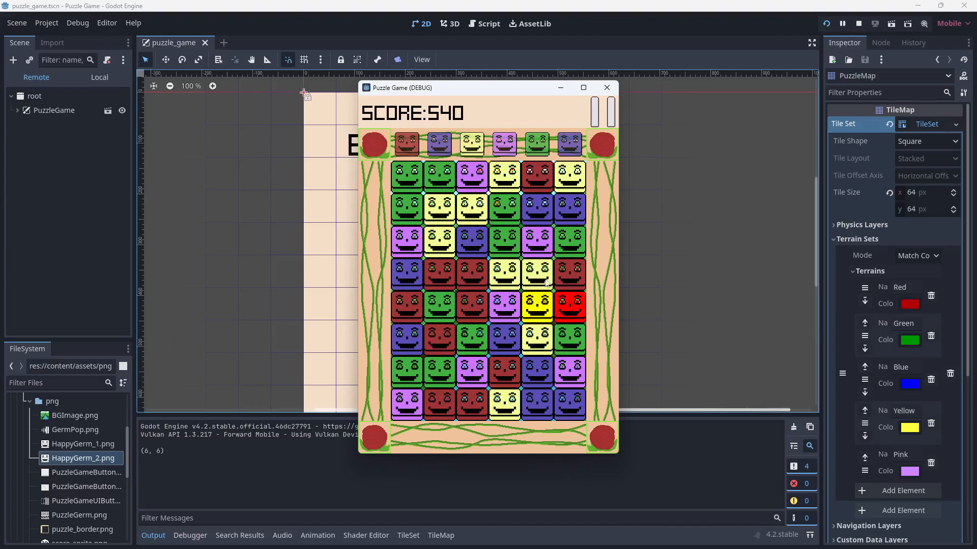
{"action": "left_click", "coordinate": [560, 351]}
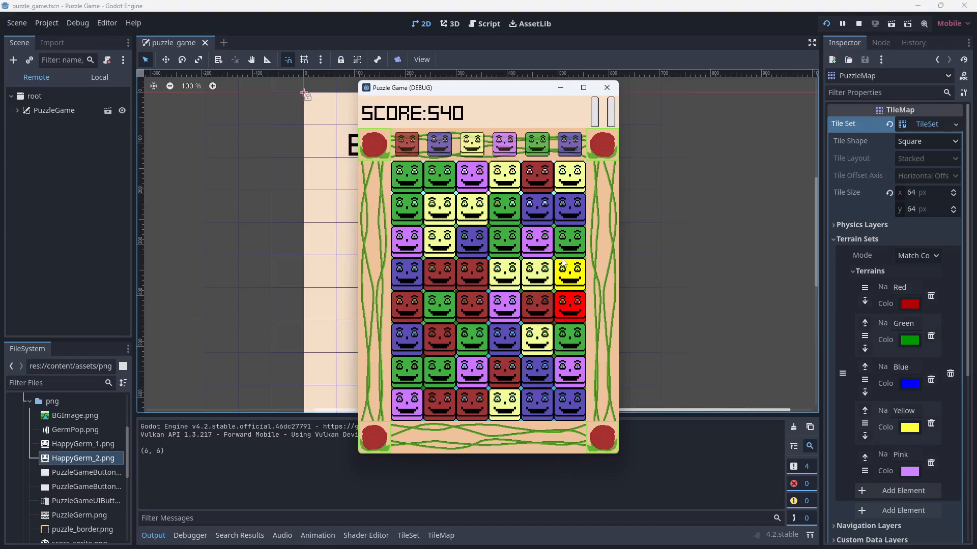
{"action": "left_click_drag", "start_coordinate": [568, 308], "coordinate": [575, 339]}
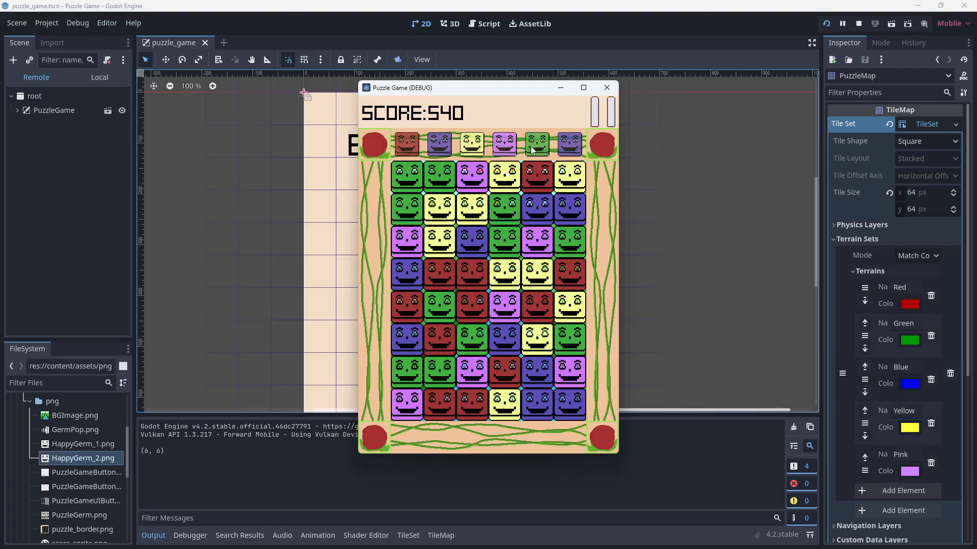
Step: Pause the running game and enable Music in its pause menu
{"action": "left_click", "coordinate": [607, 120]}
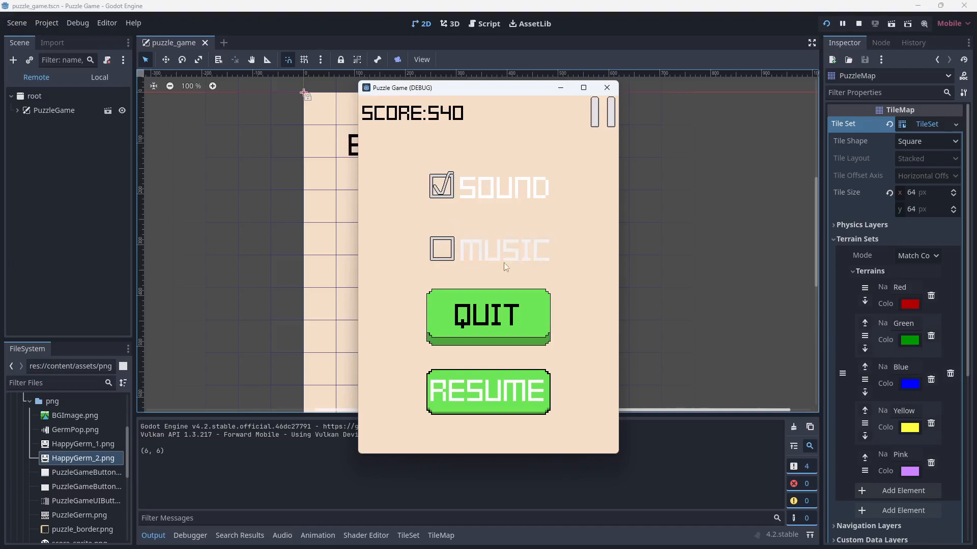
{"action": "left_click", "coordinate": [486, 252]}
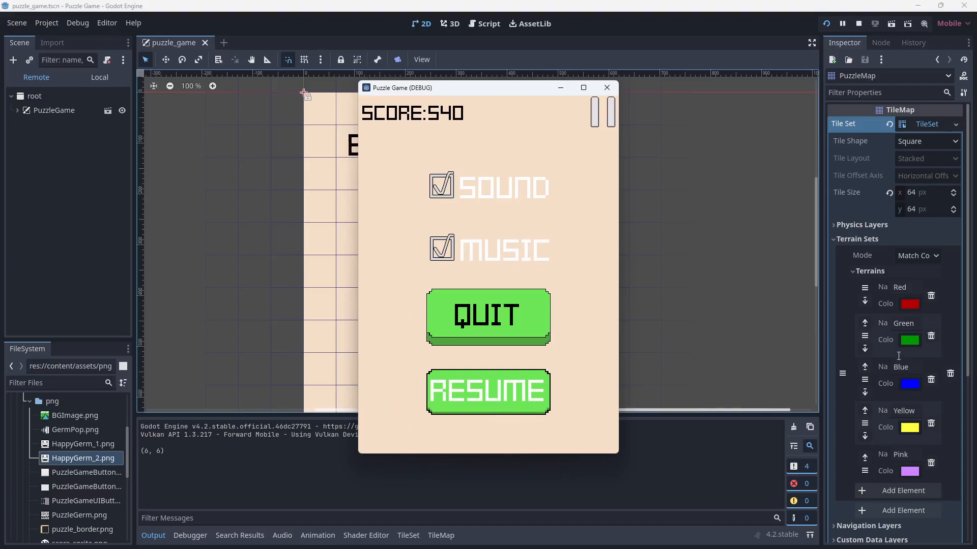
Step: Expand the running game's remote scene tree through LevelControl, AnimatingControl and LoadingNode down to PauseControl's child nodes
{"action": "scroll", "coordinate": [900, 359], "scroll_direction": "down", "scroll_amount": 5}
{"action": "left_click", "coordinate": [18, 111]}
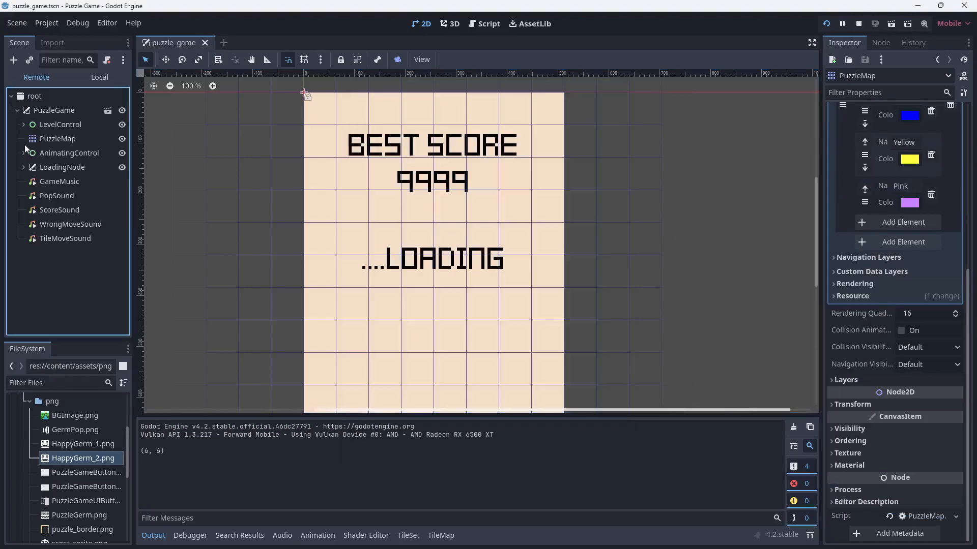
{"action": "left_click", "coordinate": [24, 153]}
{"action": "left_click", "coordinate": [23, 125]}
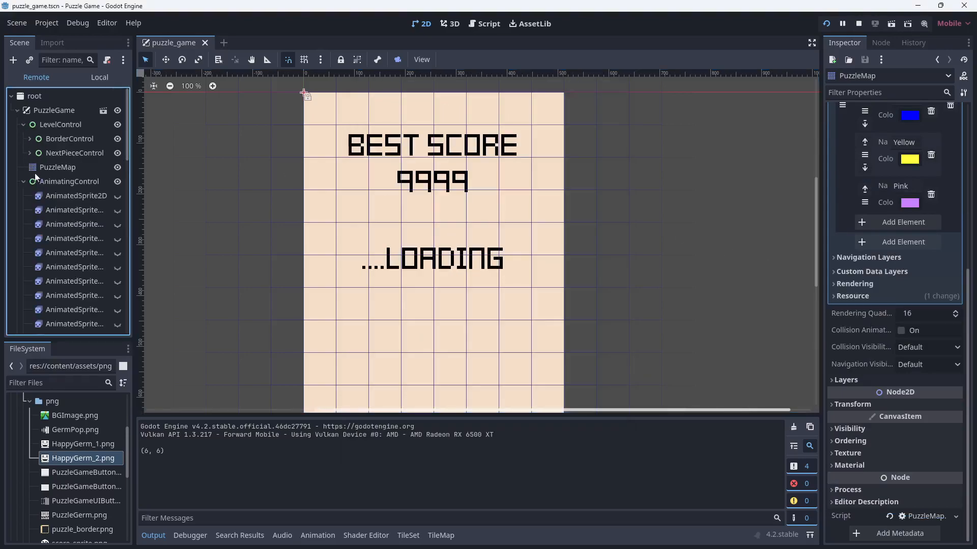
{"action": "scroll", "coordinate": [28, 152], "scroll_direction": "down", "scroll_amount": 5}
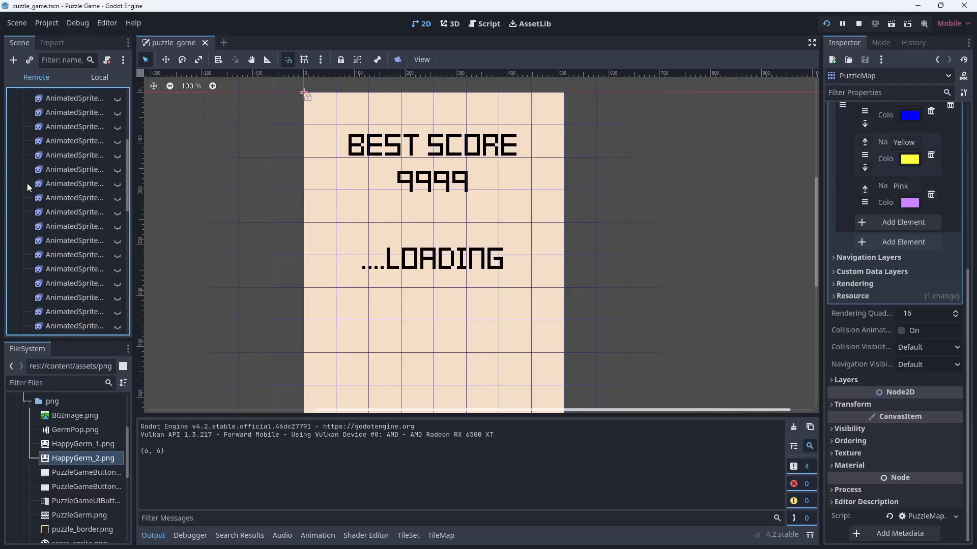
{"action": "scroll", "coordinate": [28, 224], "scroll_direction": "down", "scroll_amount": 1}
{"action": "scroll", "coordinate": [28, 234], "scroll_direction": "down", "scroll_amount": 2}
{"action": "left_click", "coordinate": [23, 255]}
{"action": "scroll", "coordinate": [31, 260], "scroll_direction": "down", "scroll_amount": 2}
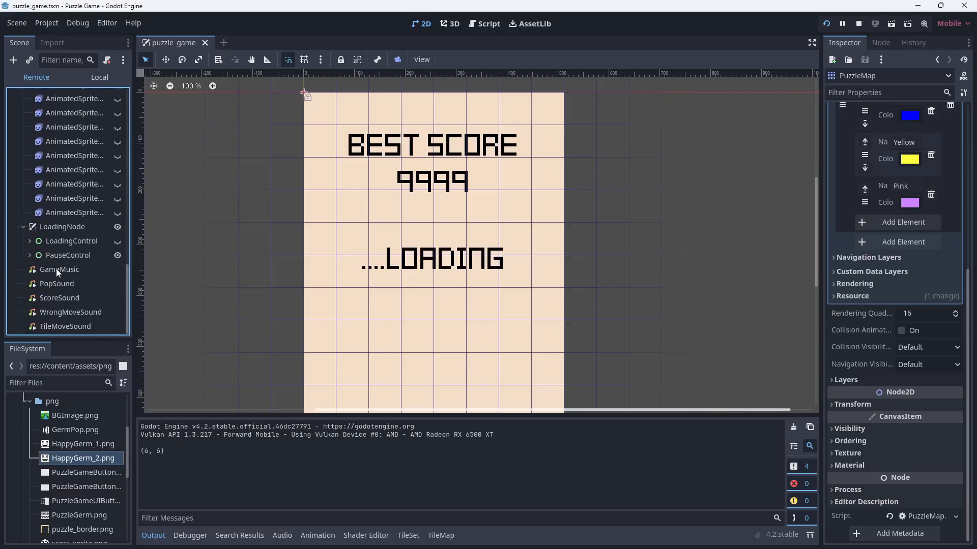
{"action": "left_click", "coordinate": [29, 254]}
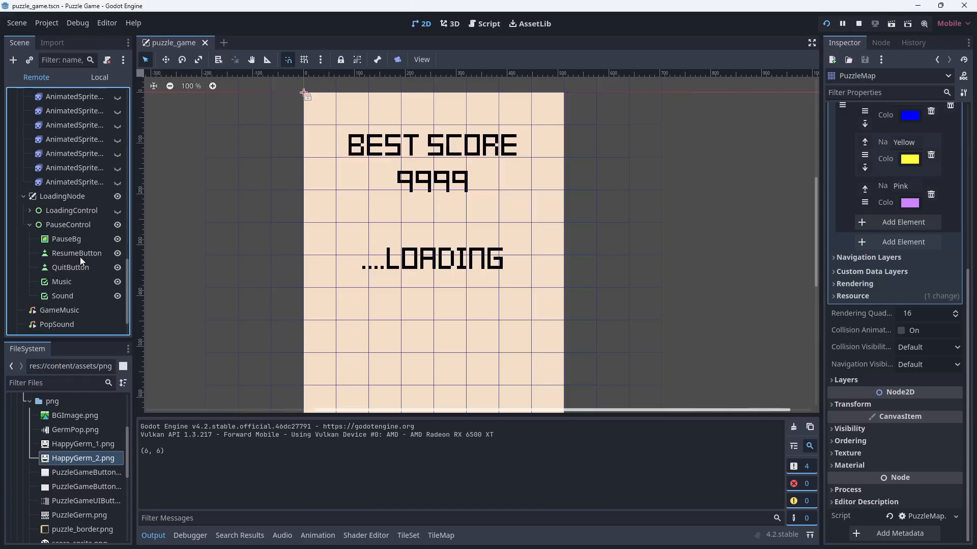
Step: Turn off Toggle Mode and Button Pressed on the running game's ResumeButton
{"action": "left_click", "coordinate": [77, 253]}
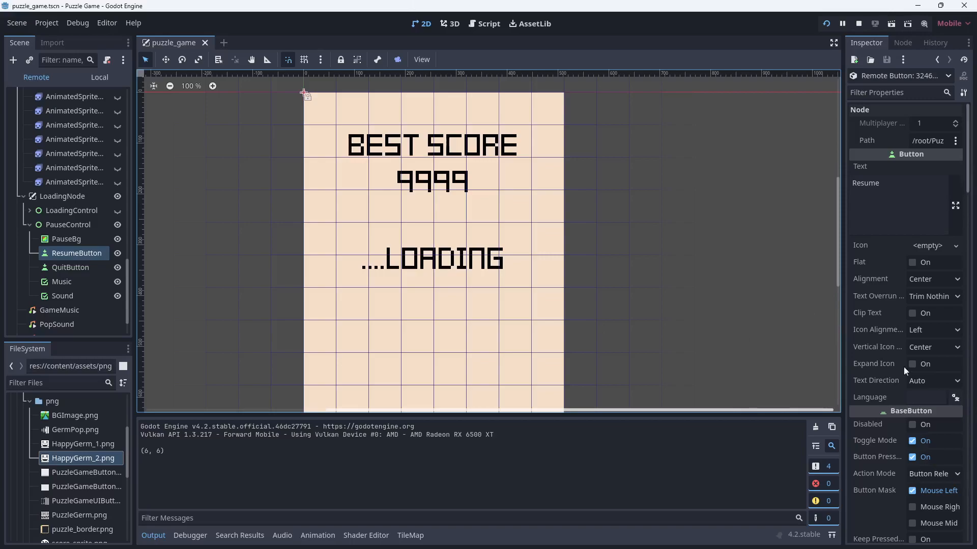
{"action": "left_click", "coordinate": [912, 441]}
{"action": "left_click", "coordinate": [912, 457]}
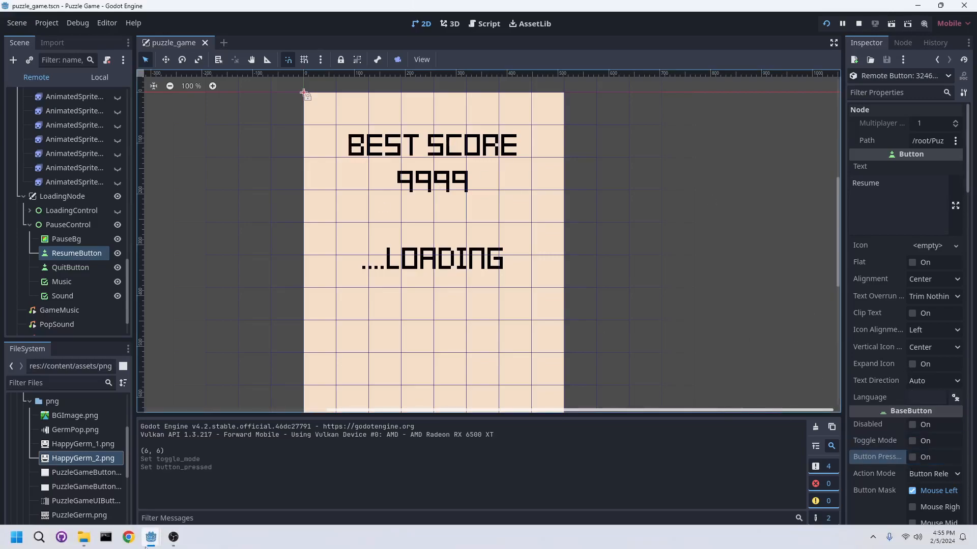
Step: Return to the running game, test Resume, pause again, and quit the game from the pause menu
{"action": "mouse_move", "coordinate": [151, 538]}
{"action": "left_click", "coordinate": [208, 473]}
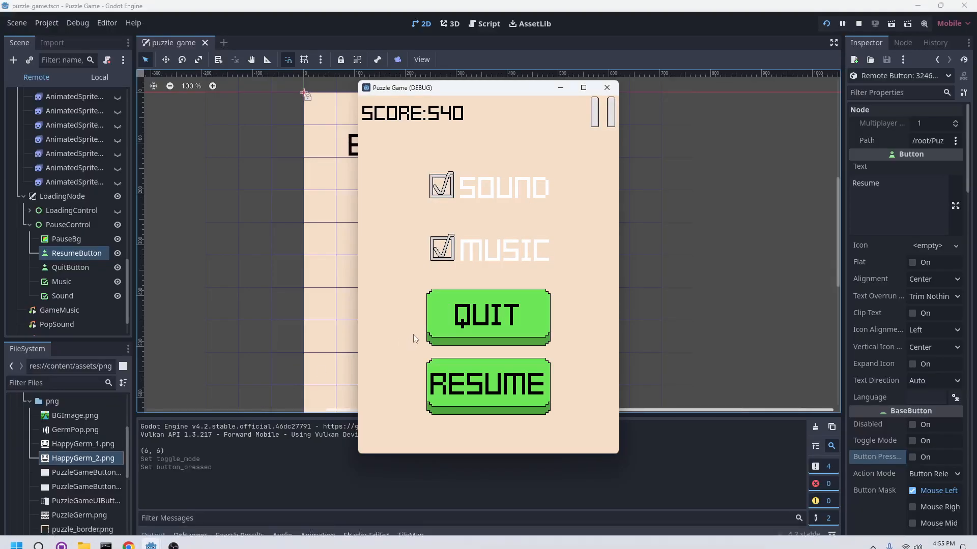
{"action": "left_click", "coordinate": [498, 380]}
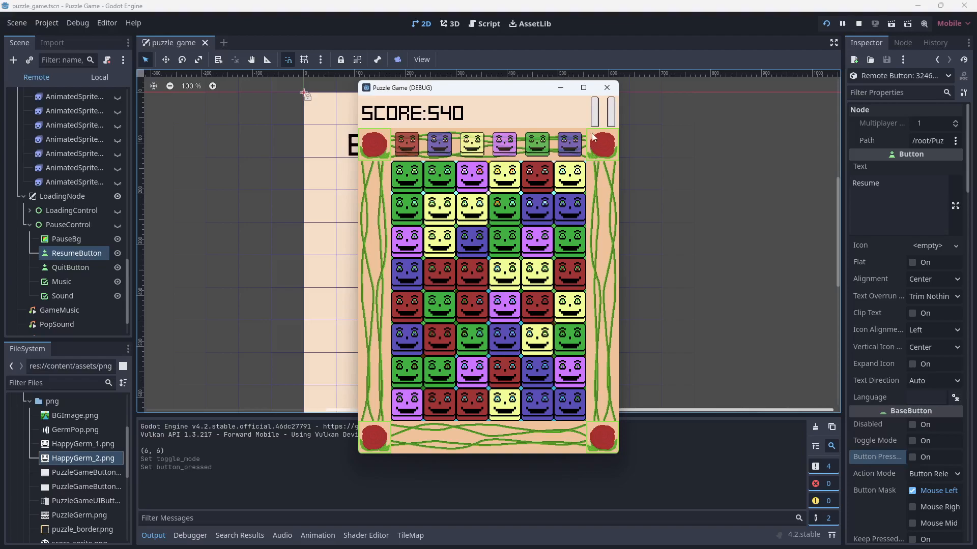
{"action": "left_click", "coordinate": [594, 117]}
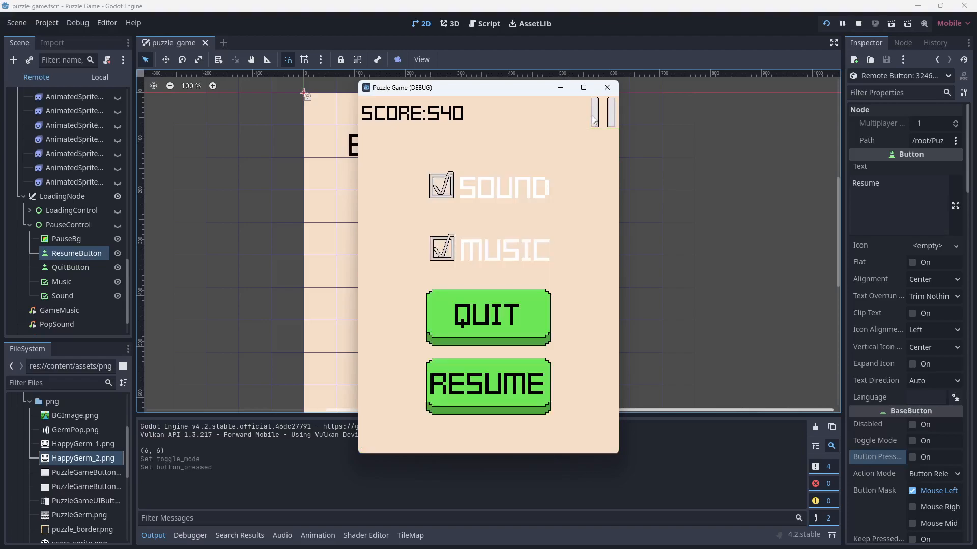
{"action": "left_click", "coordinate": [496, 331]}
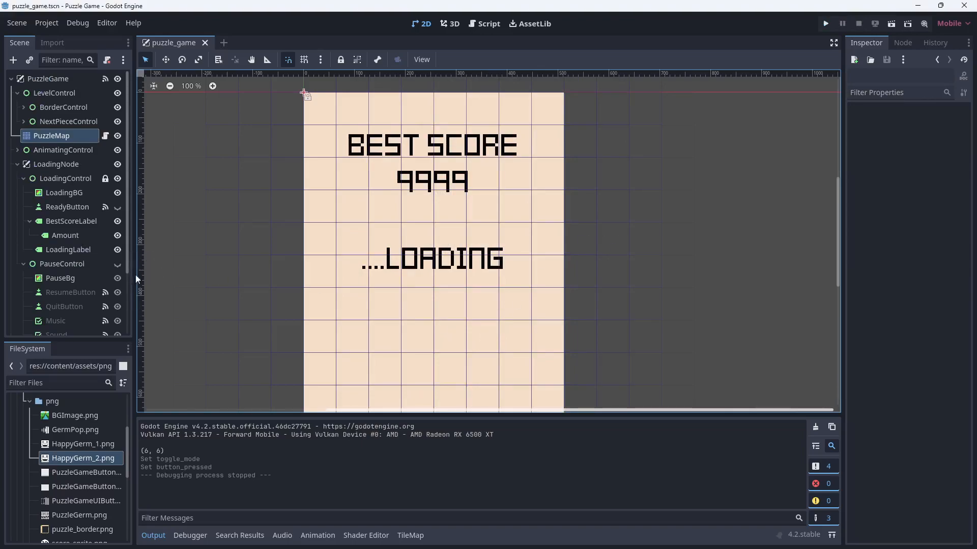
Step: Set ReadyButton's Focus Mode to None
{"action": "left_click", "coordinate": [77, 205]}
{"action": "scroll", "coordinate": [902, 398], "scroll_direction": "down", "scroll_amount": 3}
{"action": "scroll", "coordinate": [902, 399], "scroll_direction": "down", "scroll_amount": 15}
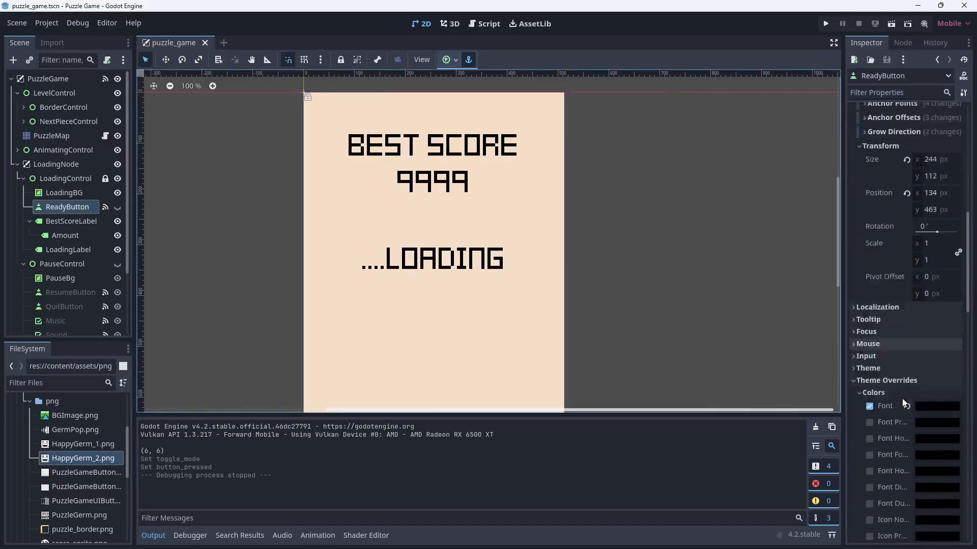
{"action": "scroll", "coordinate": [903, 407], "scroll_direction": "down", "scroll_amount": 8}
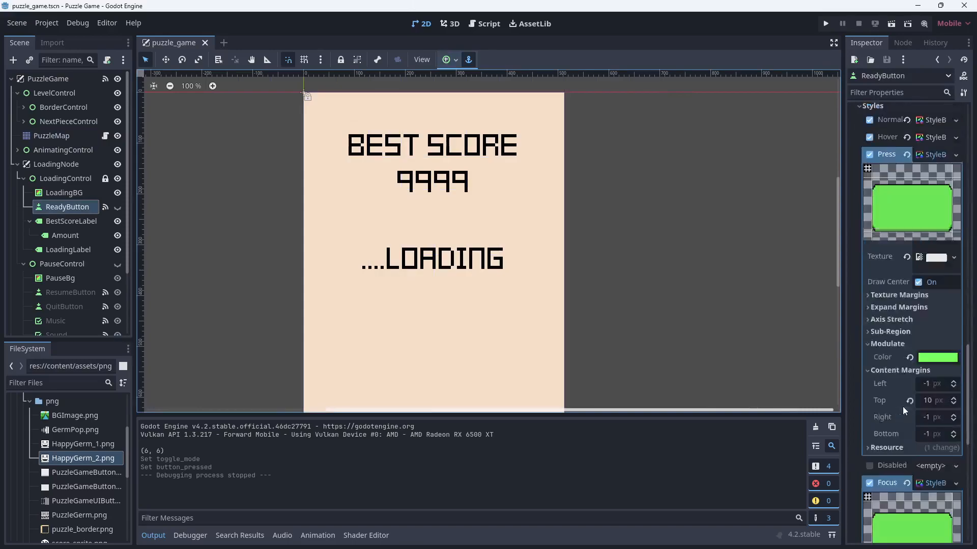
{"action": "scroll", "coordinate": [902, 408], "scroll_direction": "down", "scroll_amount": 5}
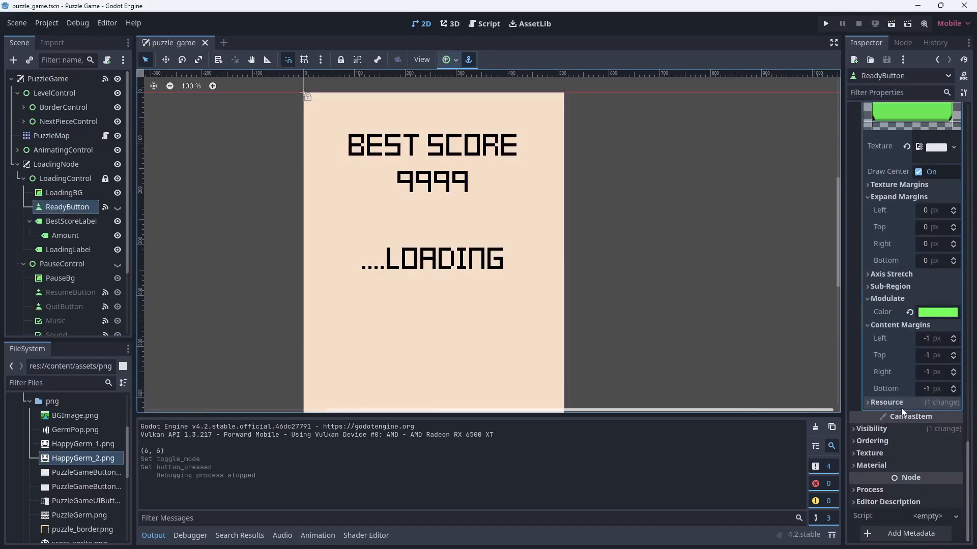
{"action": "scroll", "coordinate": [875, 447], "scroll_direction": "up", "scroll_amount": 8}
{"action": "scroll", "coordinate": [878, 443], "scroll_direction": "up", "scroll_amount": 10}
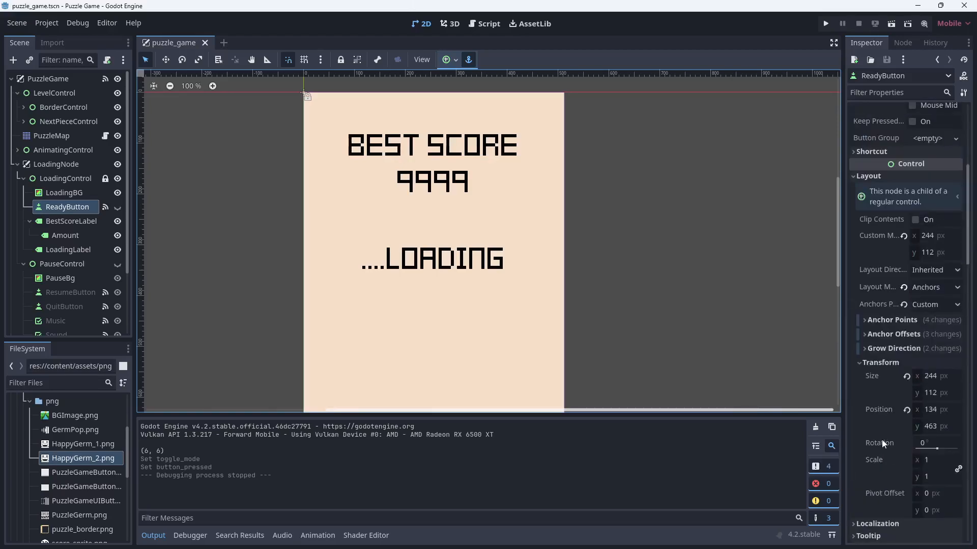
{"action": "scroll", "coordinate": [881, 439], "scroll_direction": "down", "scroll_amount": 3}
{"action": "left_click", "coordinate": [856, 385]}
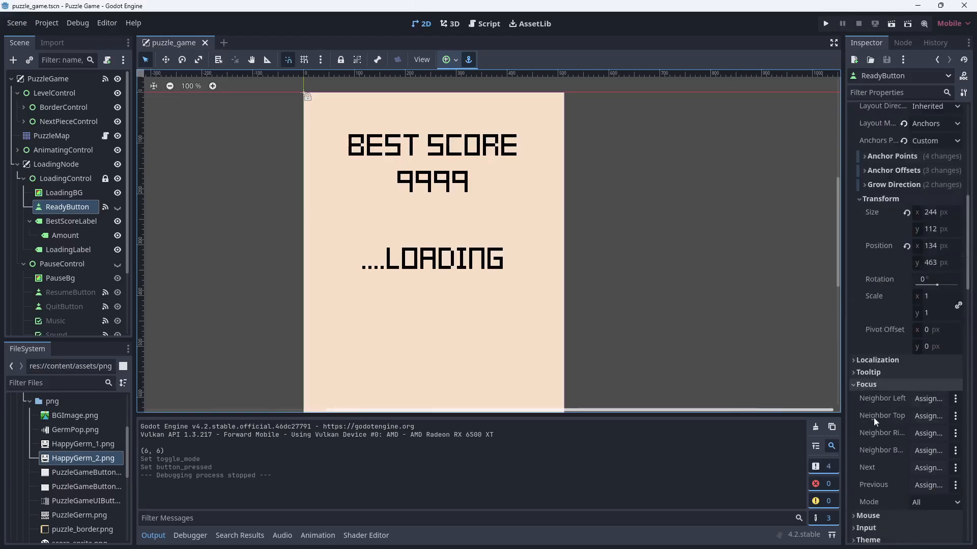
{"action": "left_click", "coordinate": [927, 502]}
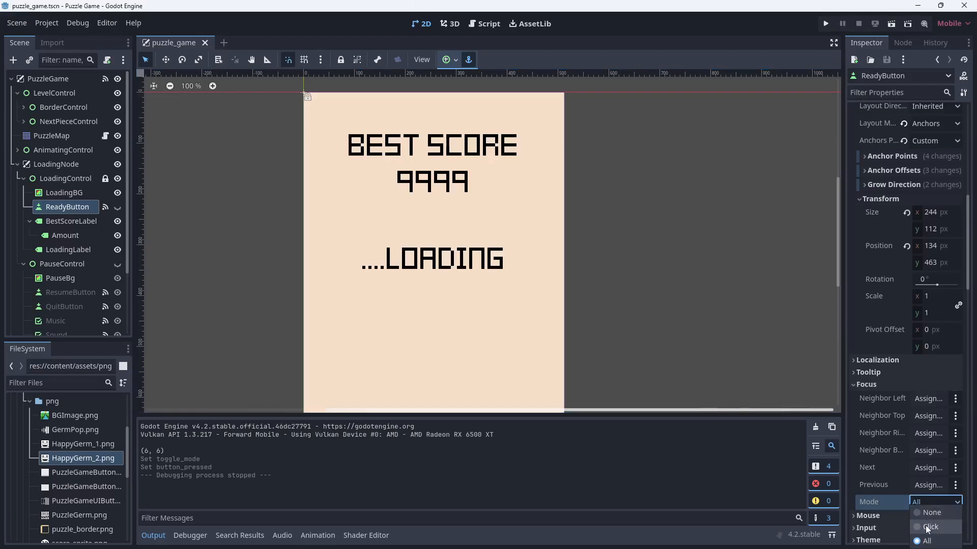
{"action": "left_click", "coordinate": [927, 514]}
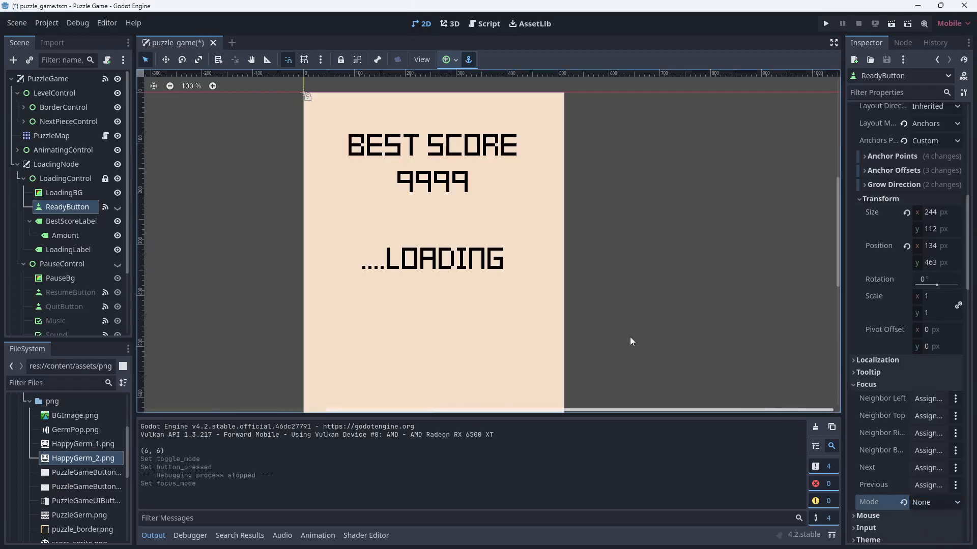